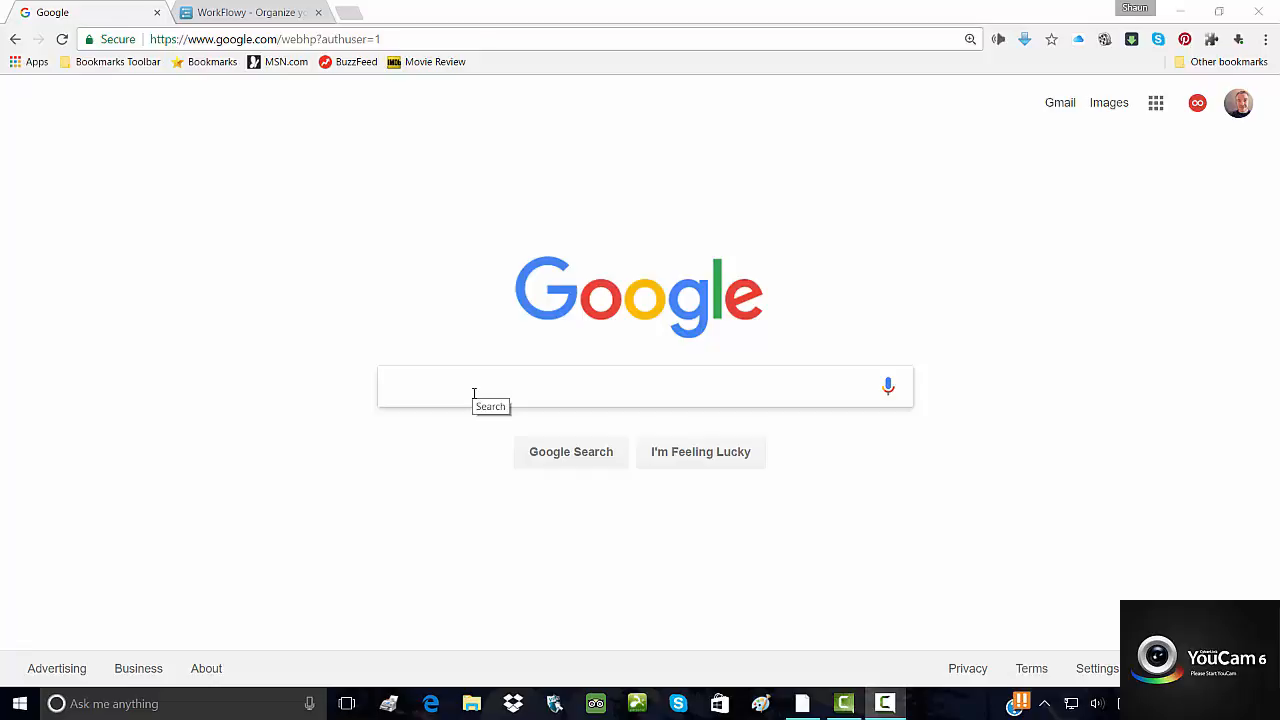
- Search Google for workflowy and open the WorkFlowy website from the results
left_click(474, 393)
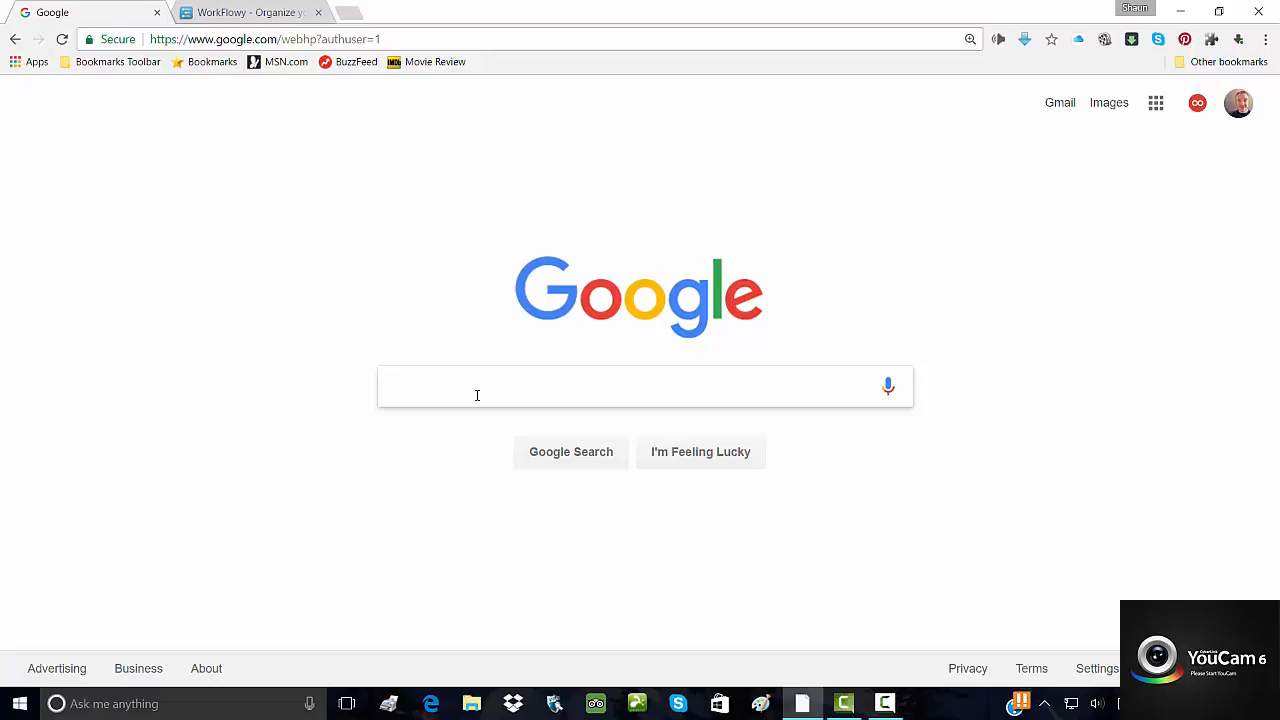
type("workf")
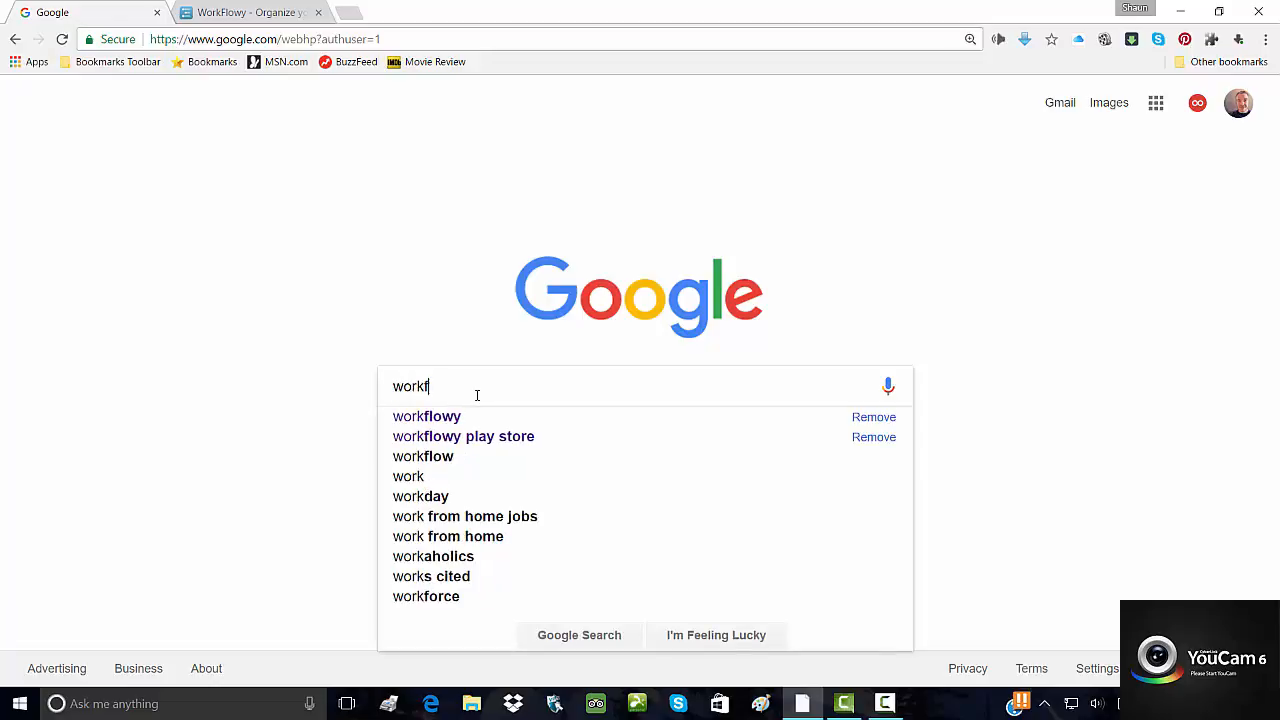
type("ly")
key("Return")
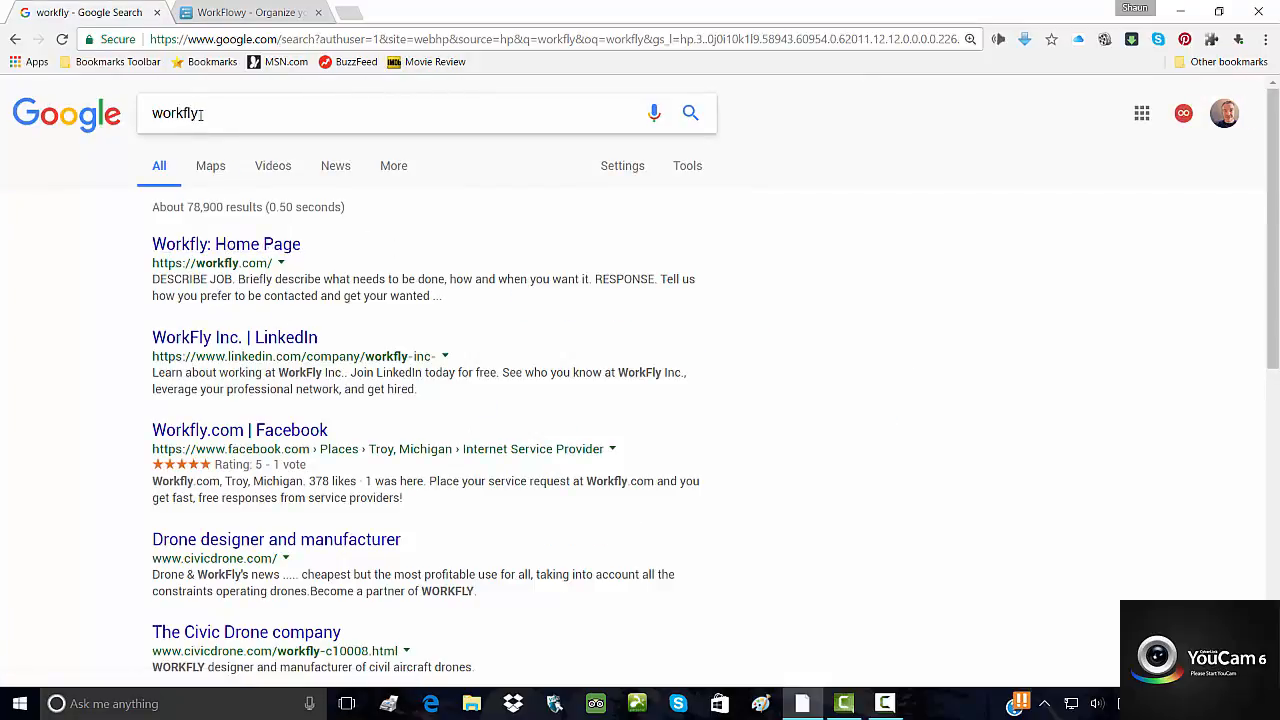
type("ow")
key("Return")
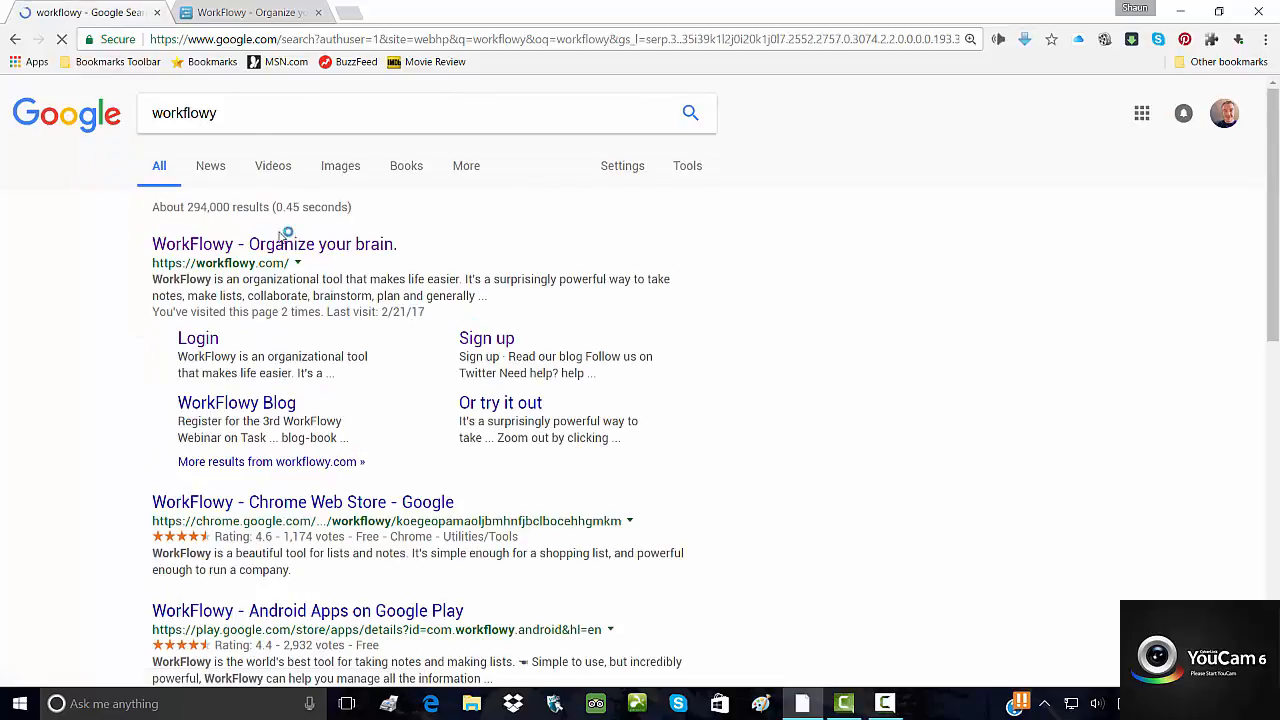
left_click(330, 243)
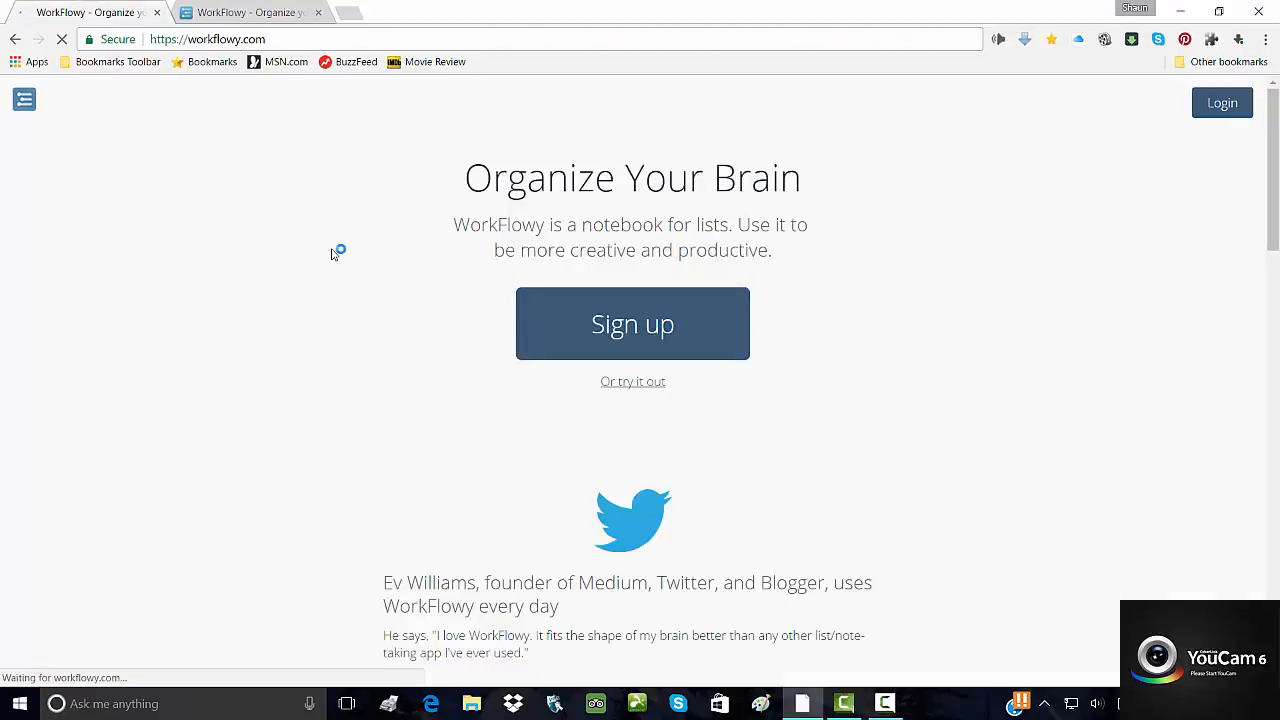
- View the WorkFlowy sign-up form, then log in to the existing account with the prefilled credentials
left_click(671, 337)
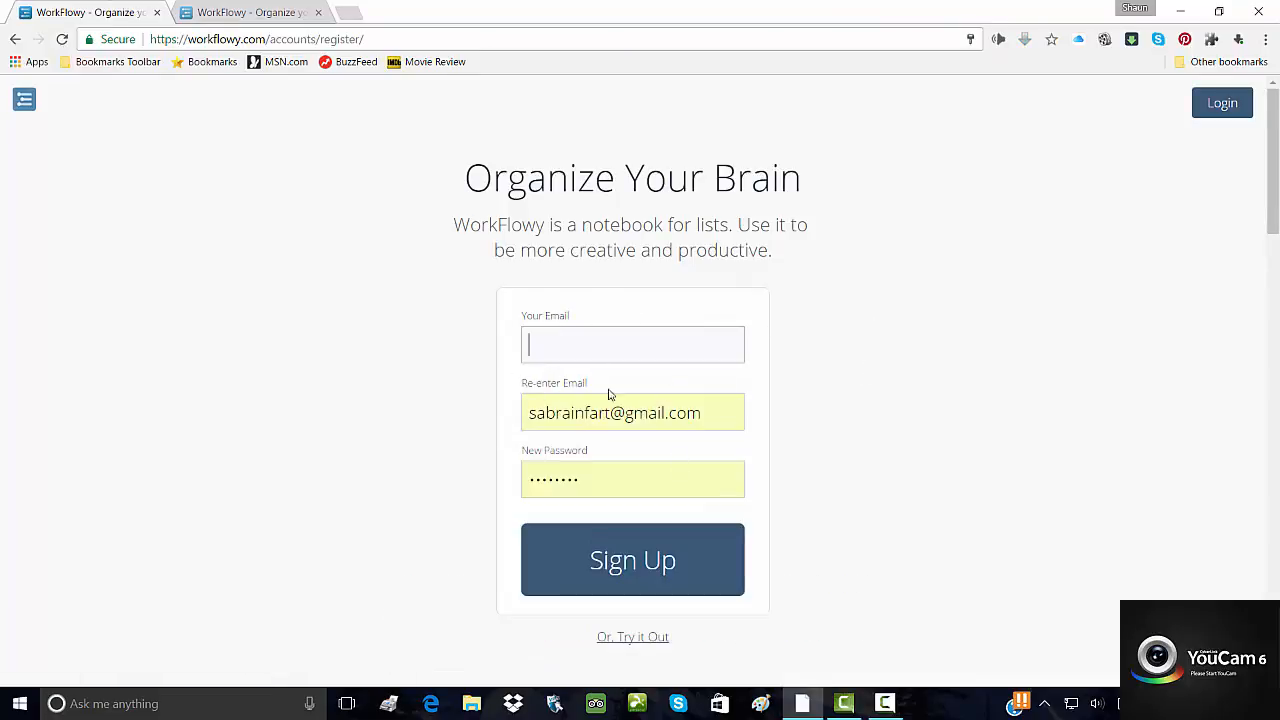
left_click(1231, 106)
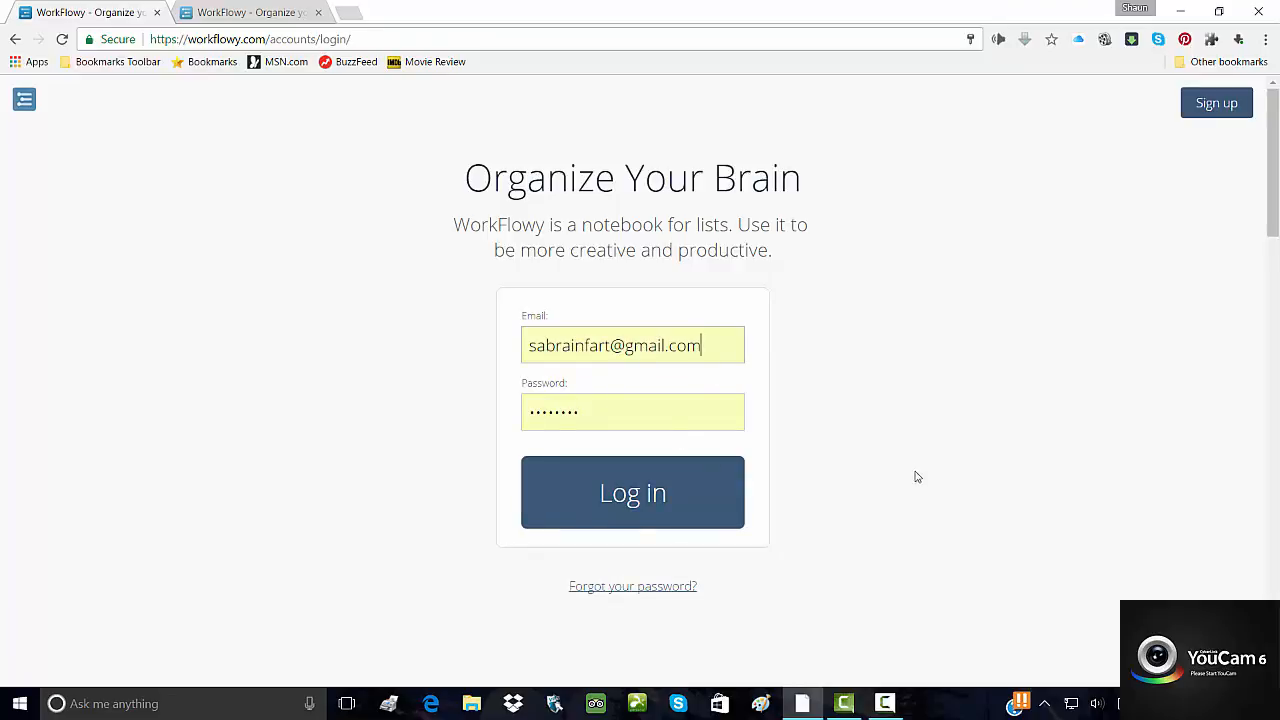
left_click(731, 491)
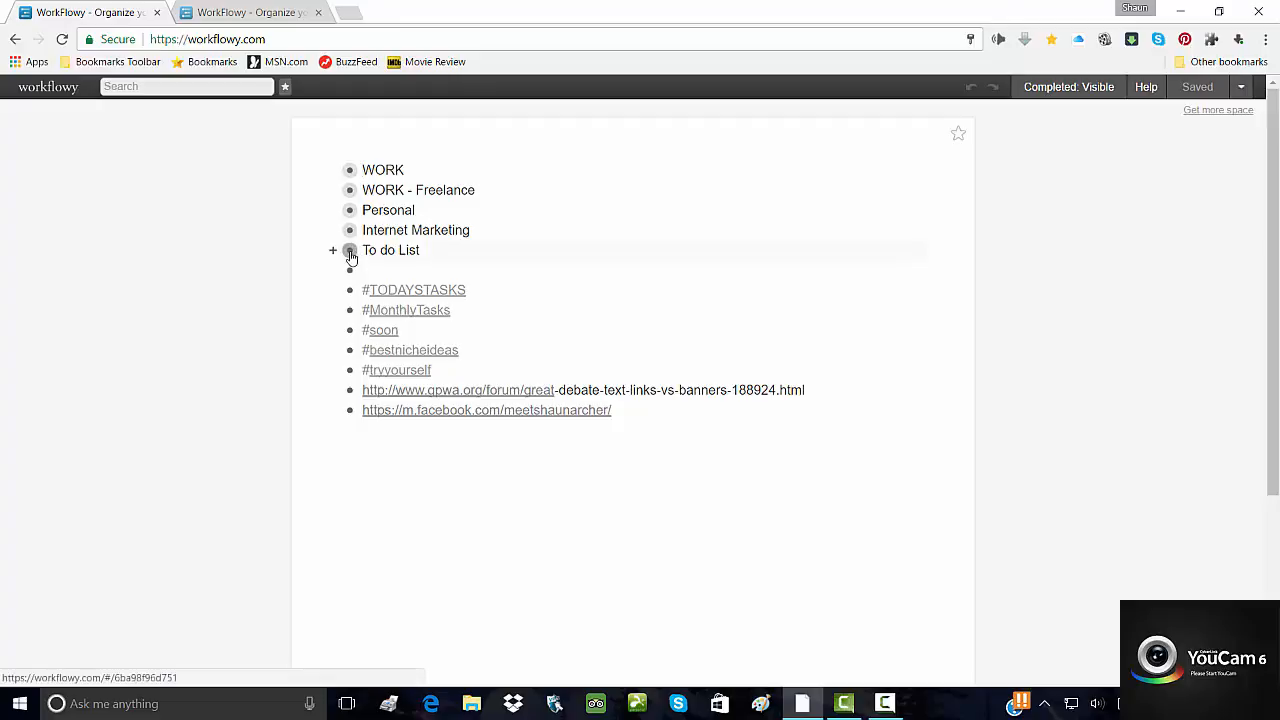
- Add a new bullet named "To Do List" at the end of the home list and zoom into it
mouse_move(351, 257)
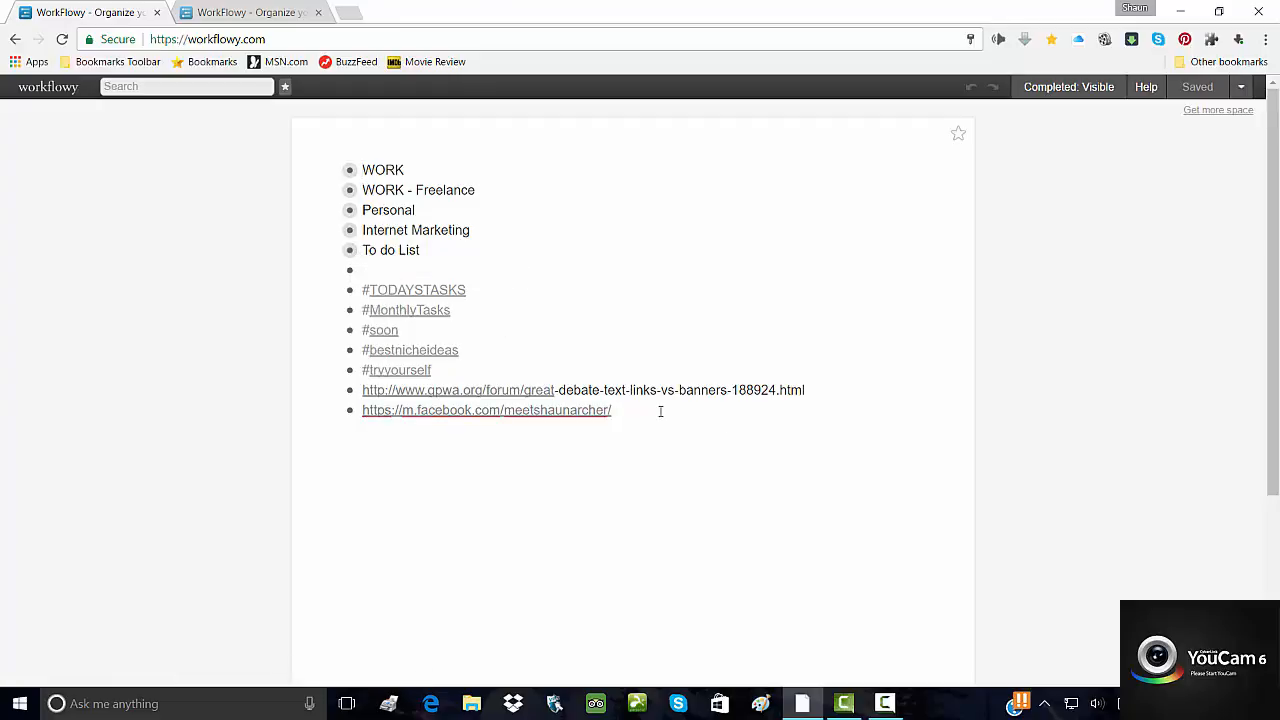
key("Return")
key("Return")
type("To Do List")
left_click(350, 451)
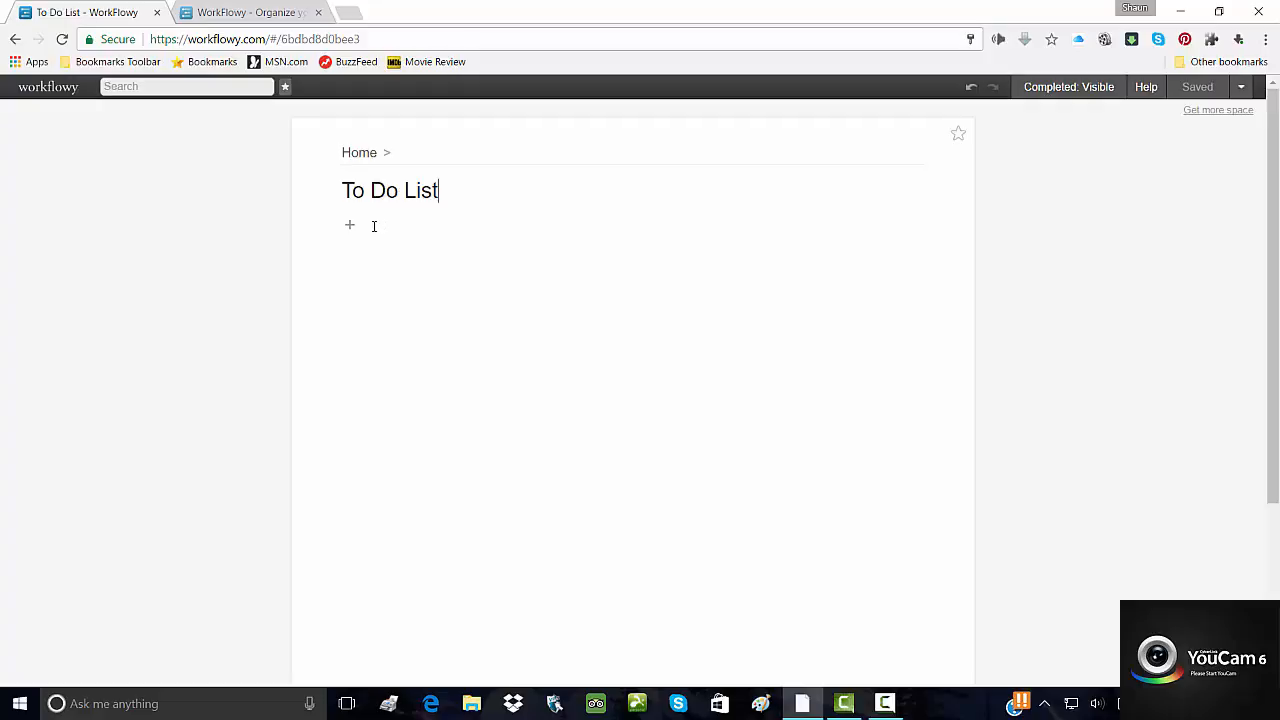
- Add three placeholder bullets to To Do List: "jhdsfasidfioasjfzjdl;", "hasdfgkjhaslkdfkja" and "k;jaksd;lkfj;asdkjf"
left_click(376, 228)
type("jhdsfasidfioasjfzjdl;")
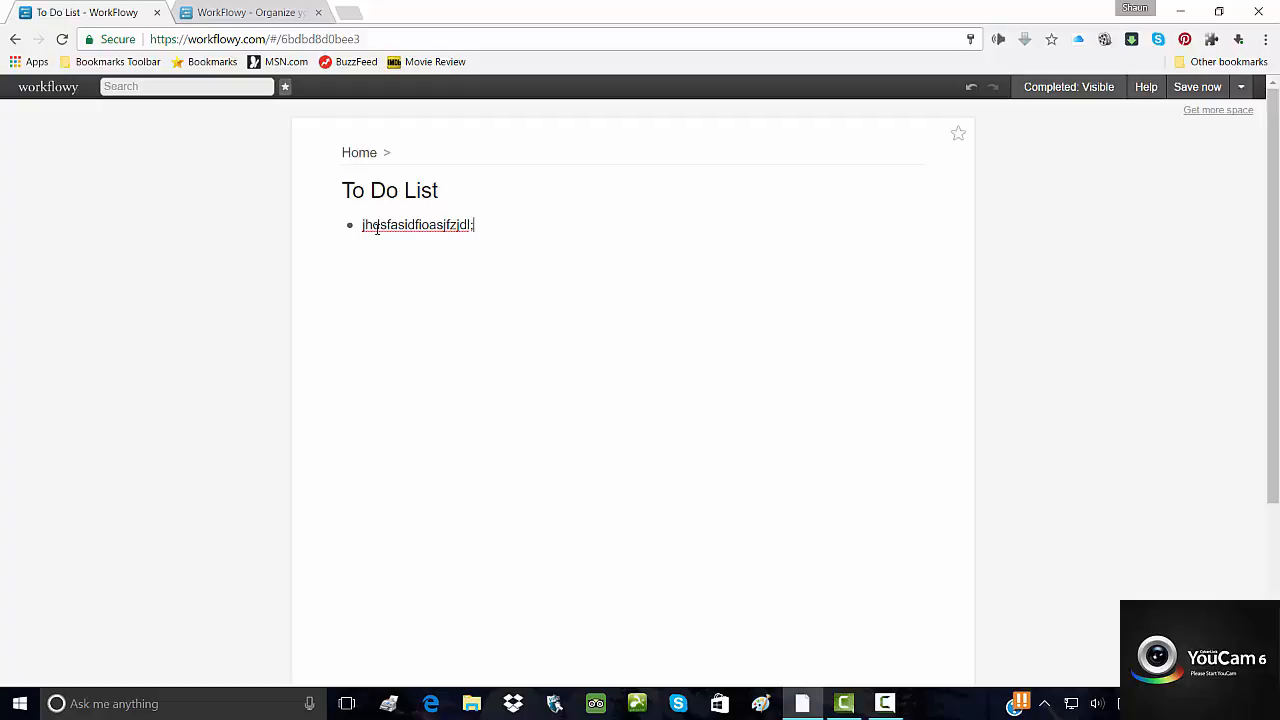
key("Return")
type("hasdfgkjhaslkdfkja")
key("Return")
type("k;jaksd;lkfj;asdkjf")
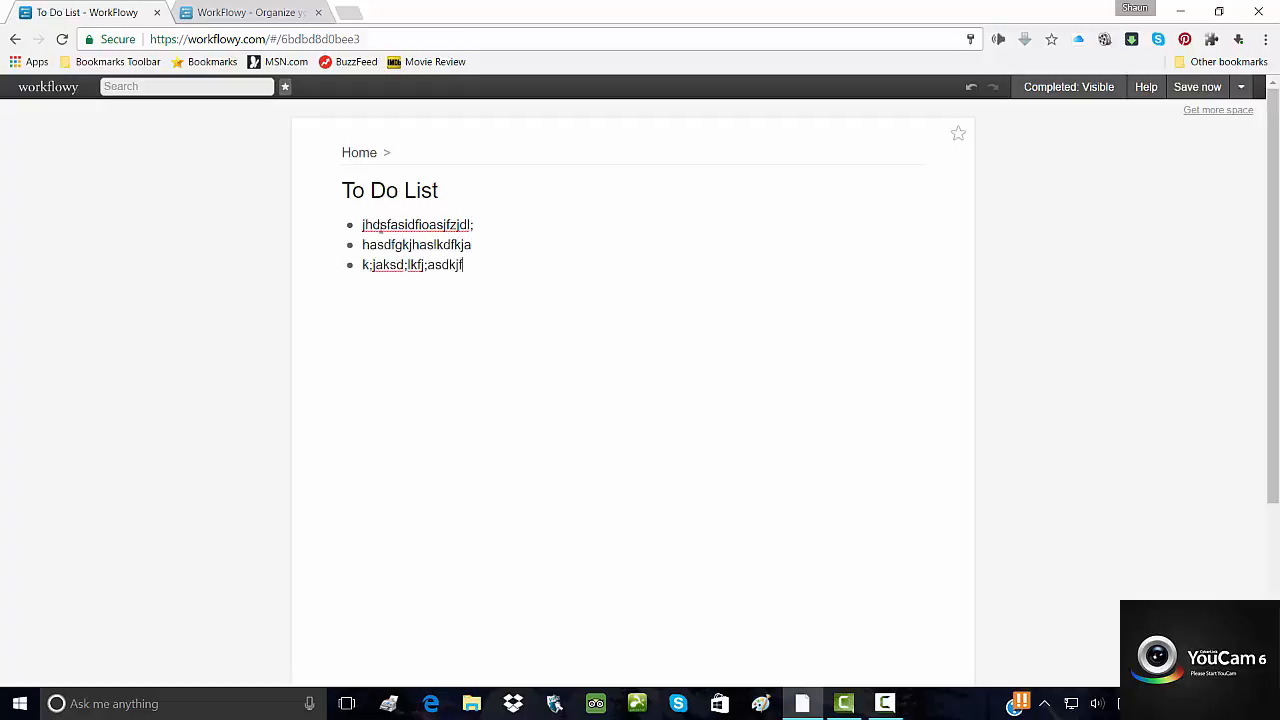
- Zoom into the first To Do List bullet and add the sub-bullets "sdaklfhalkjsfhelaskjd" and "lajsdflklasjdflkjdfs"
left_click(349, 225)
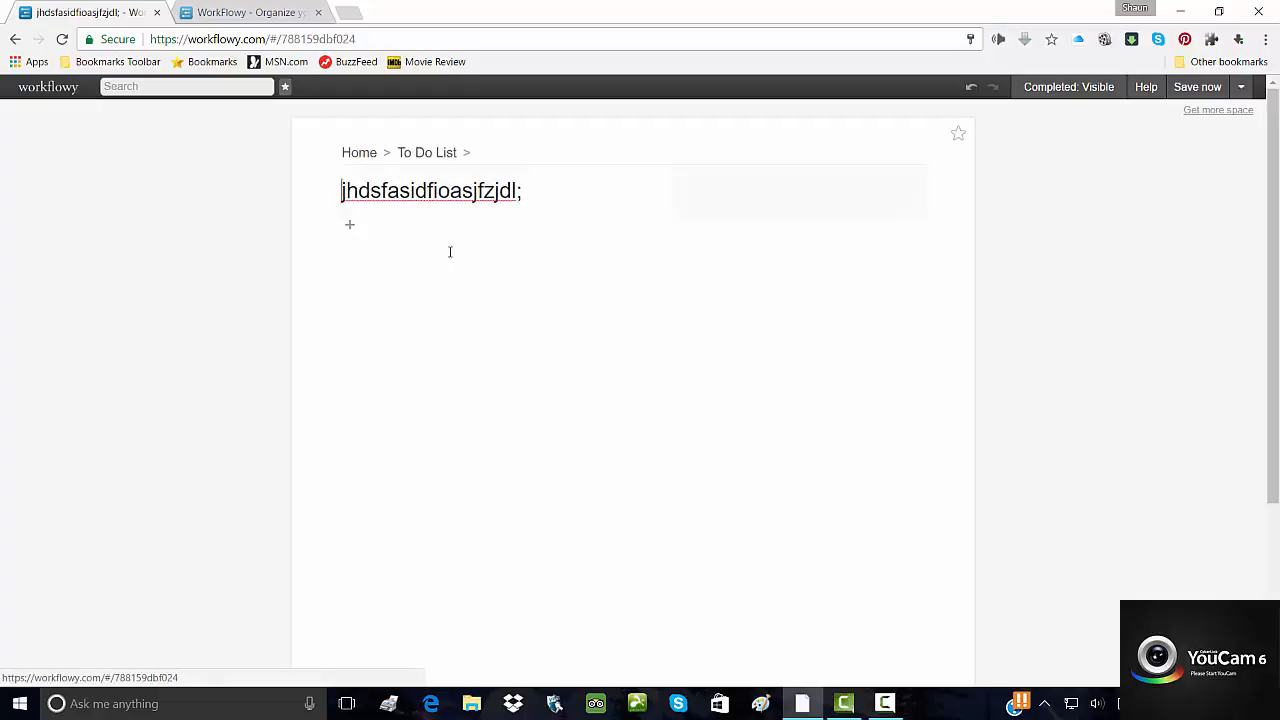
left_click(400, 224)
type("sdaklfnalkjsfhelaskjd")
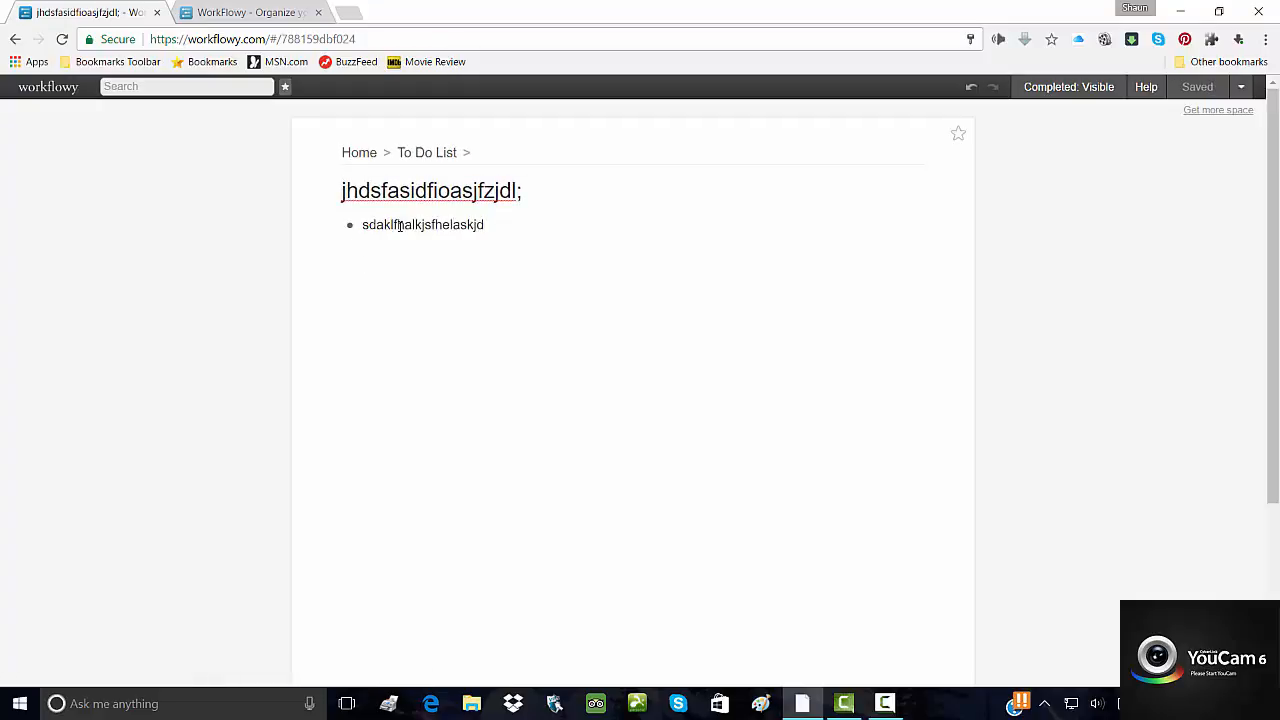
key("Return")
type("lajsdflklasjdflkjdfs")
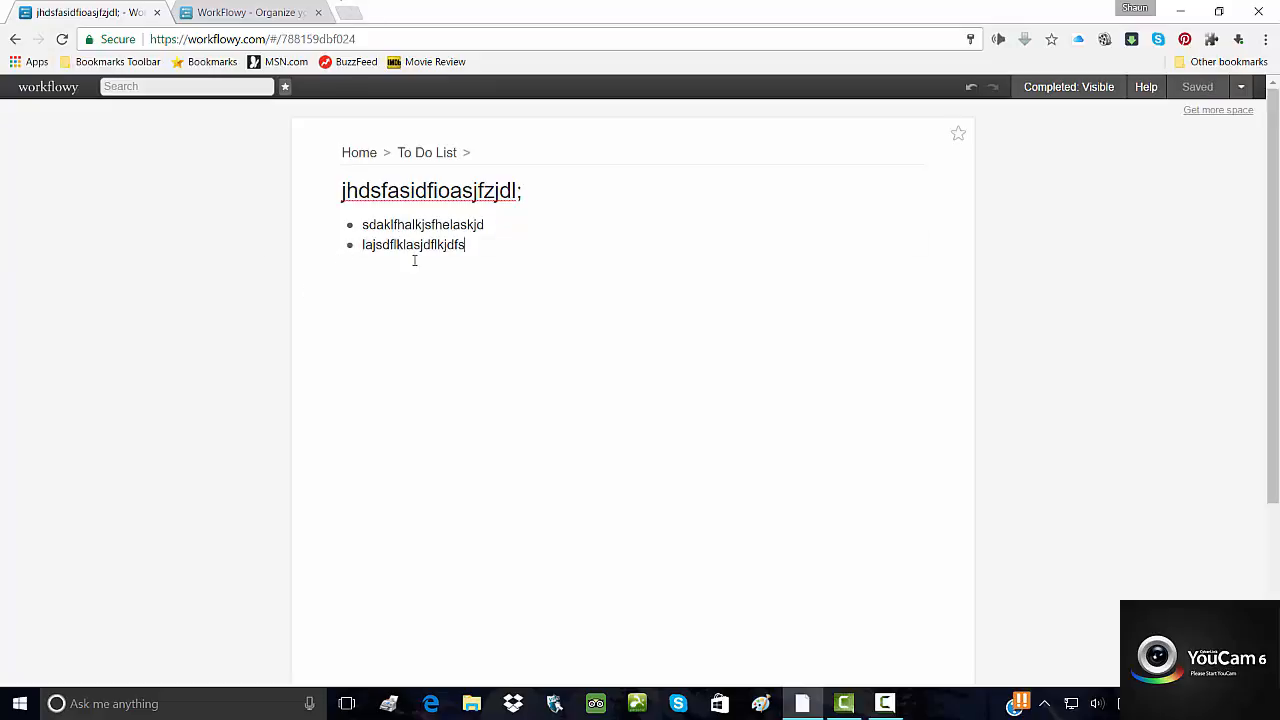
- Search for warrior forum in a new browser tab and open the Warrior Forum website
left_click(356, 17)
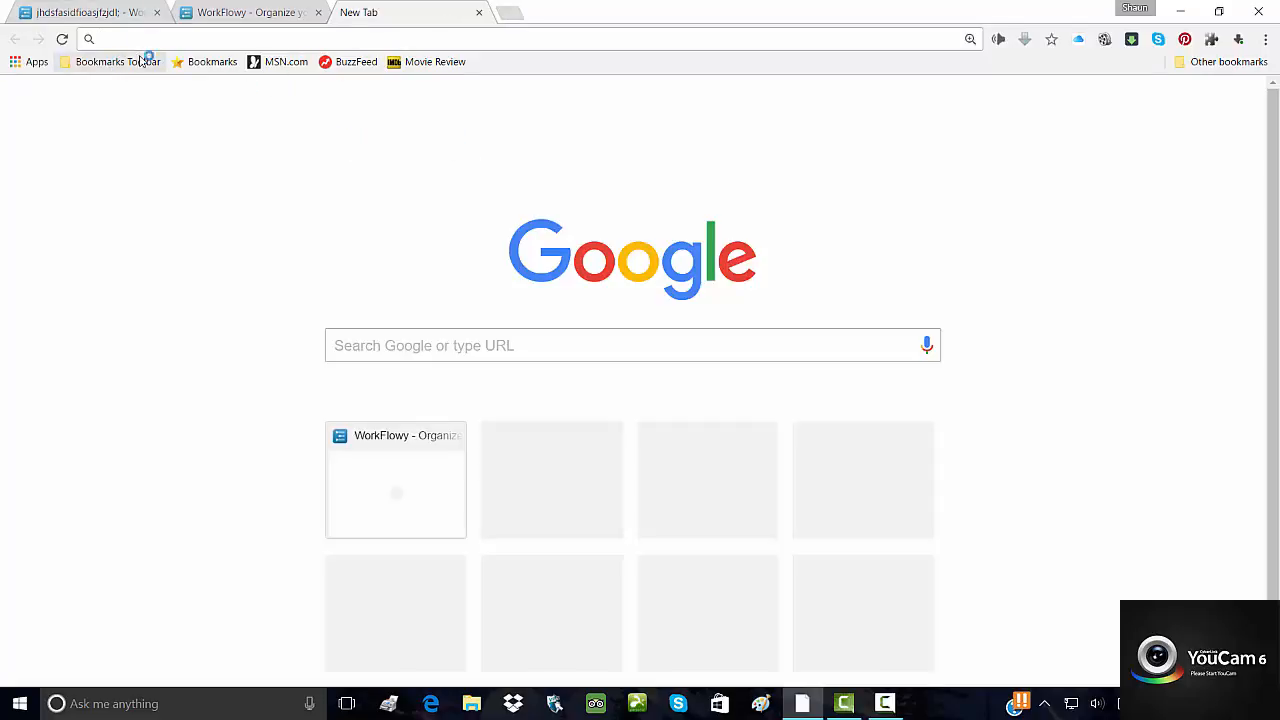
left_click(420, 346)
type("warr")
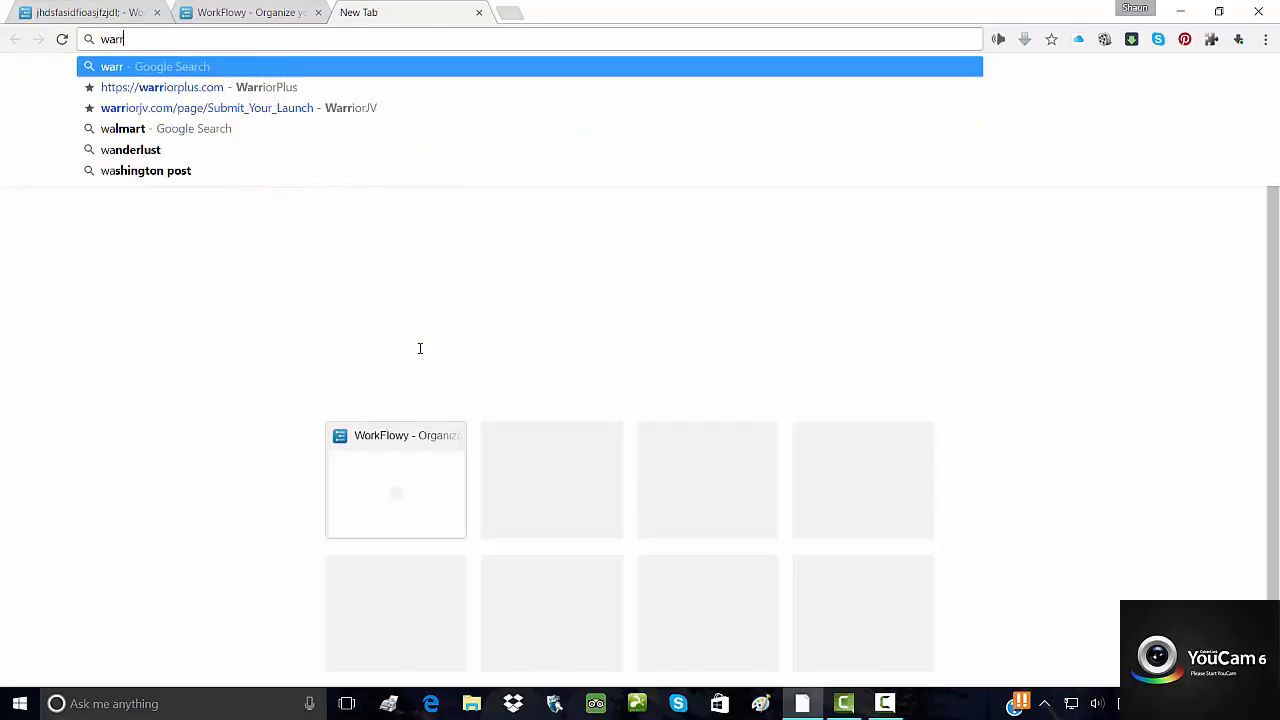
type("ior forum")
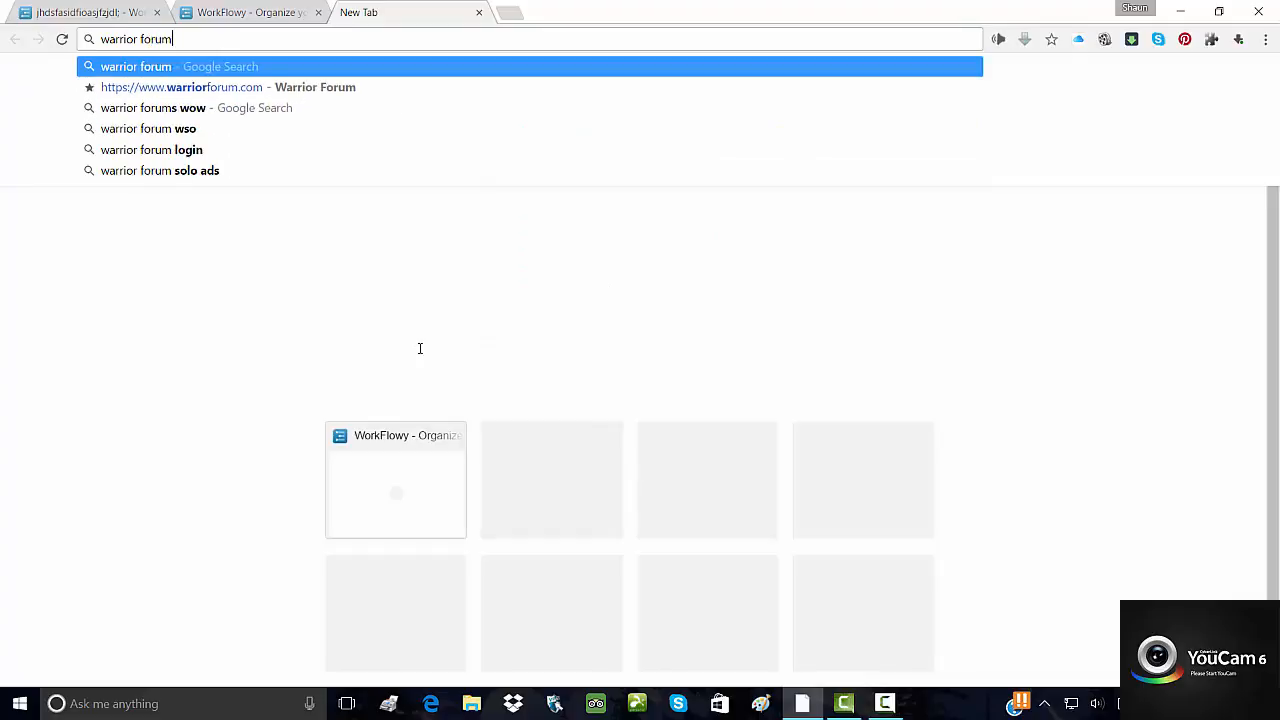
key("Return")
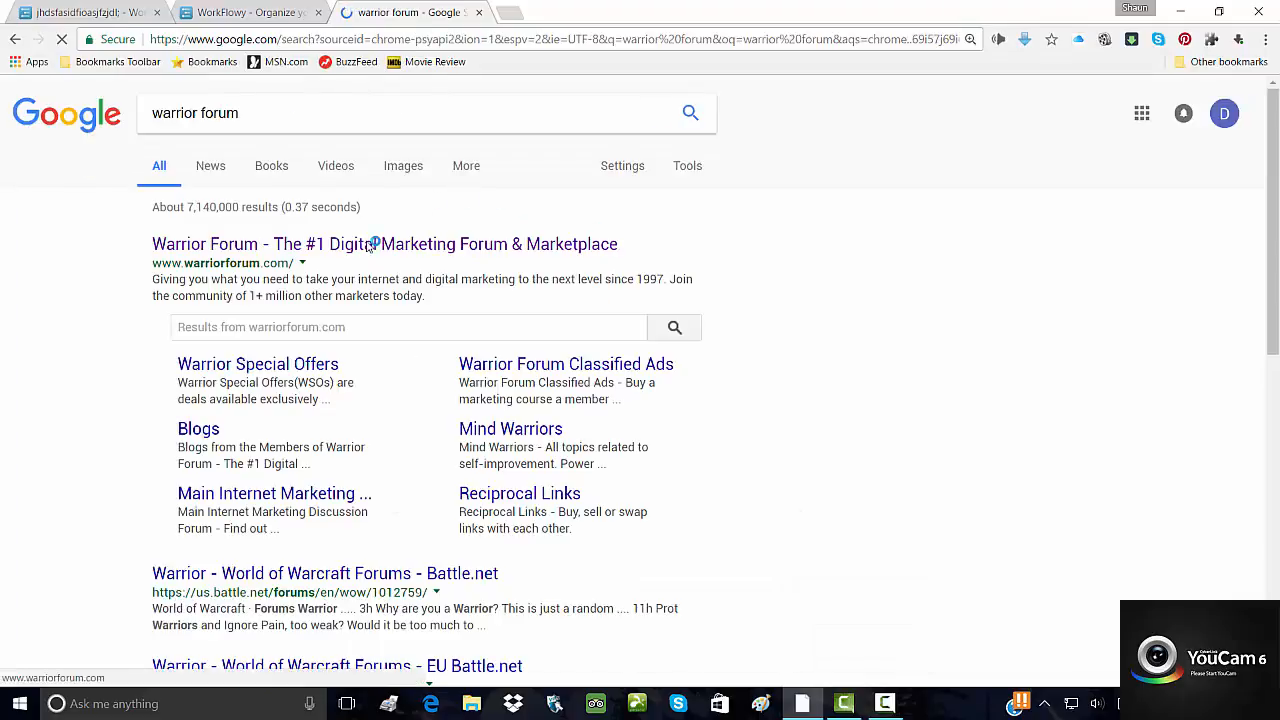
left_click(420, 248)
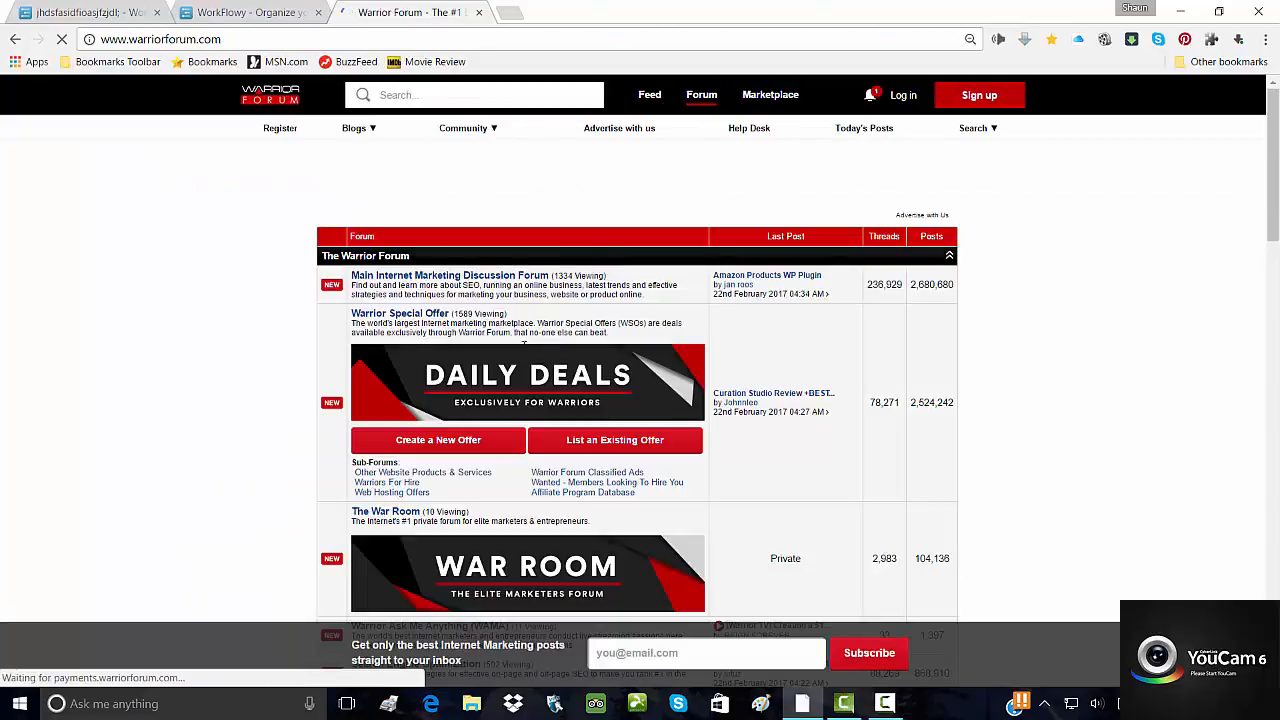
- Open the thread "I need real websites help me for earn" in the Main Internet Marketing Discussion Forum, dismissing the sign-up prompt
left_click(572, 264)
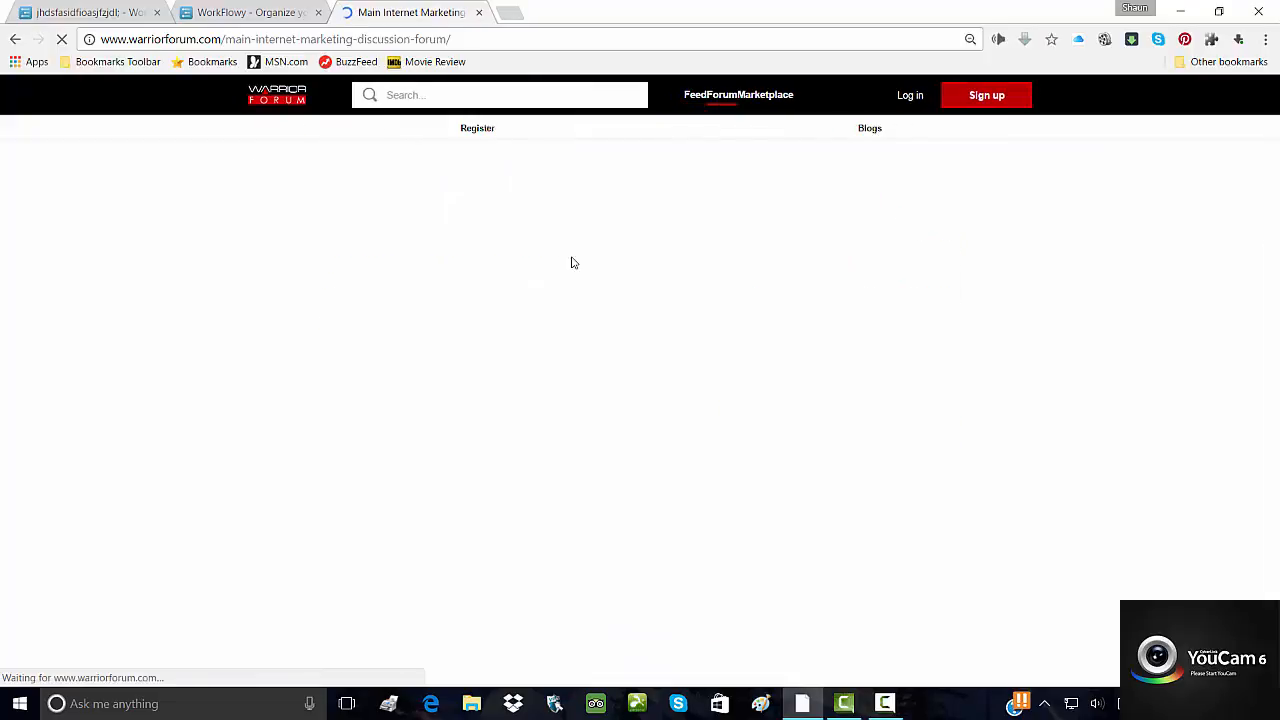
scroll(465, 413, "down", 3)
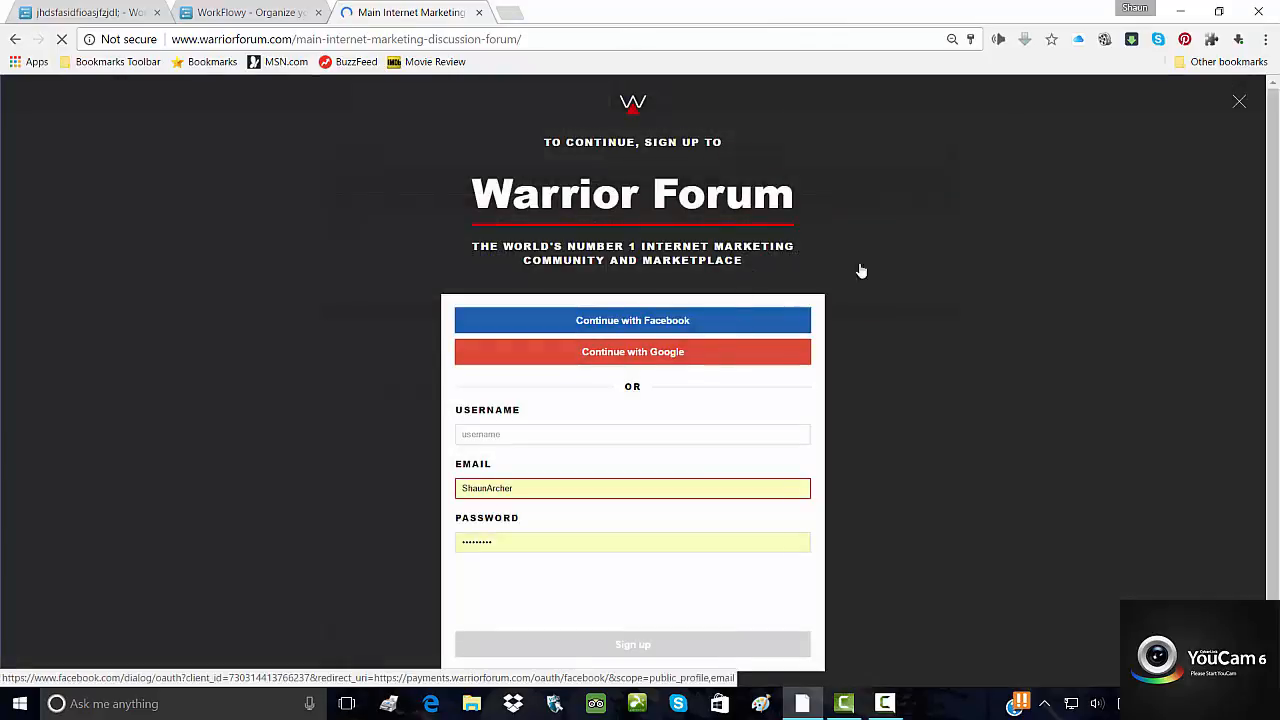
left_click(1239, 101)
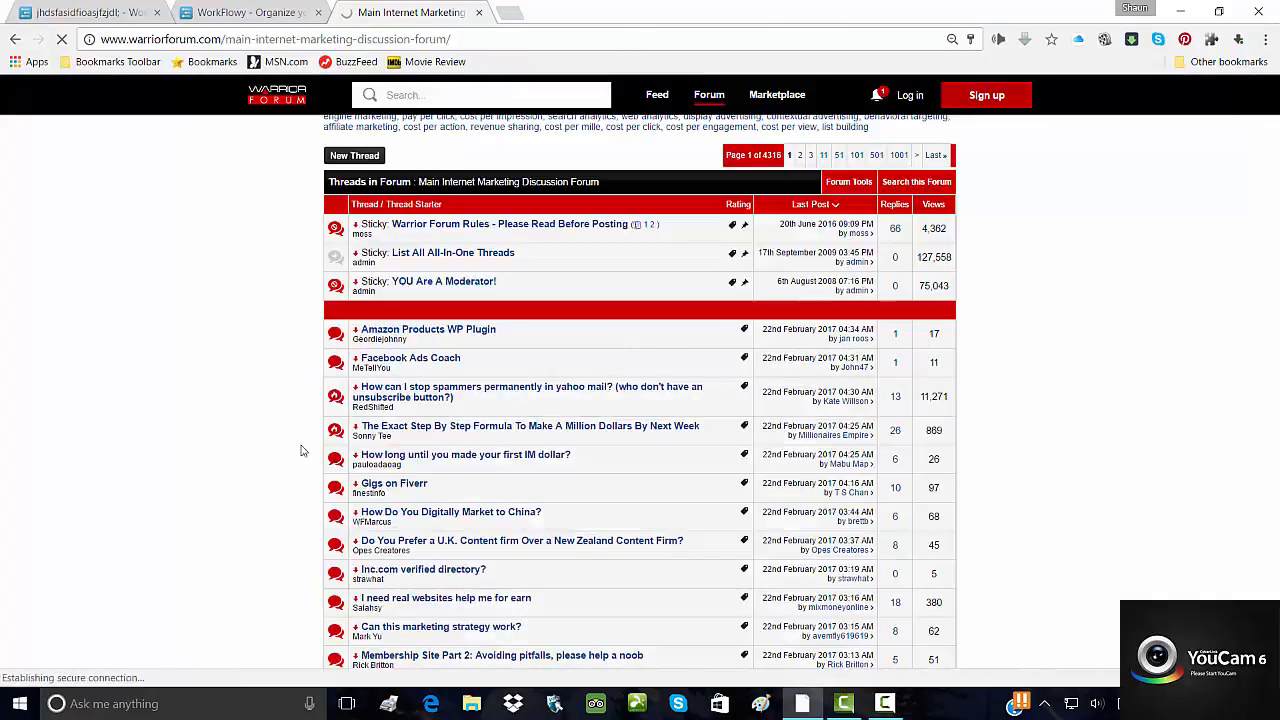
scroll(408, 494, "down", 2)
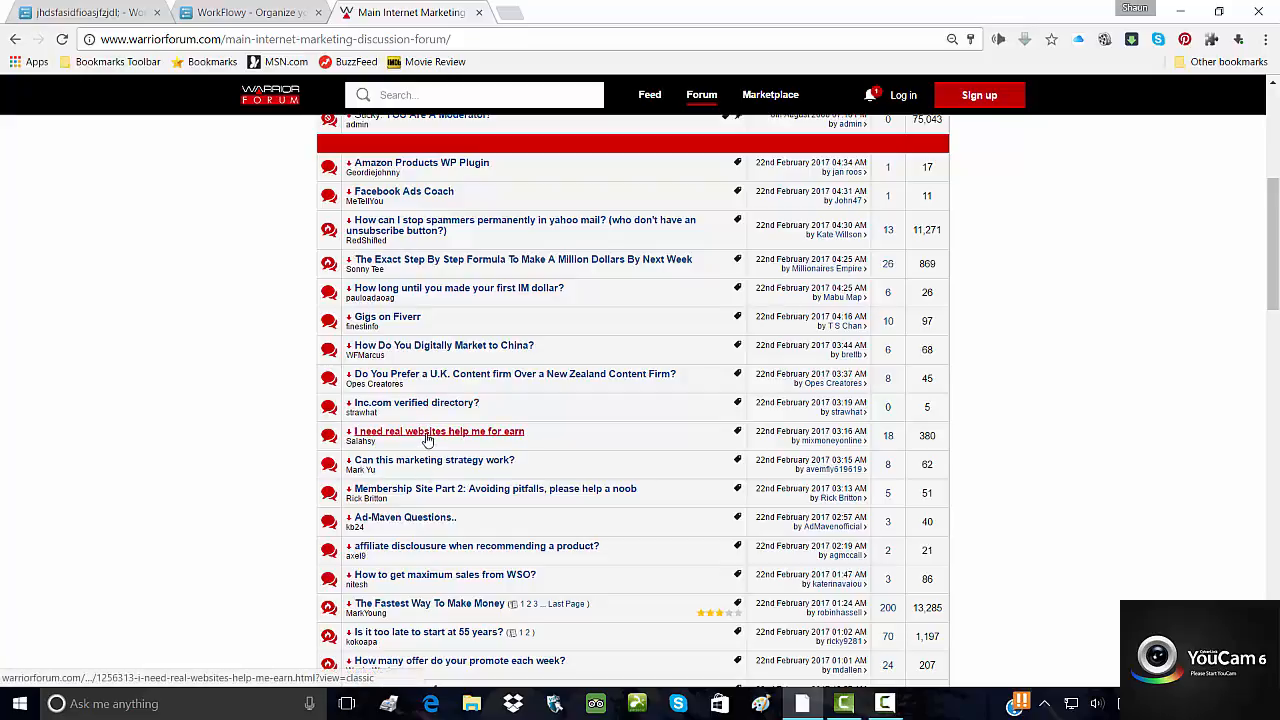
left_click(506, 436)
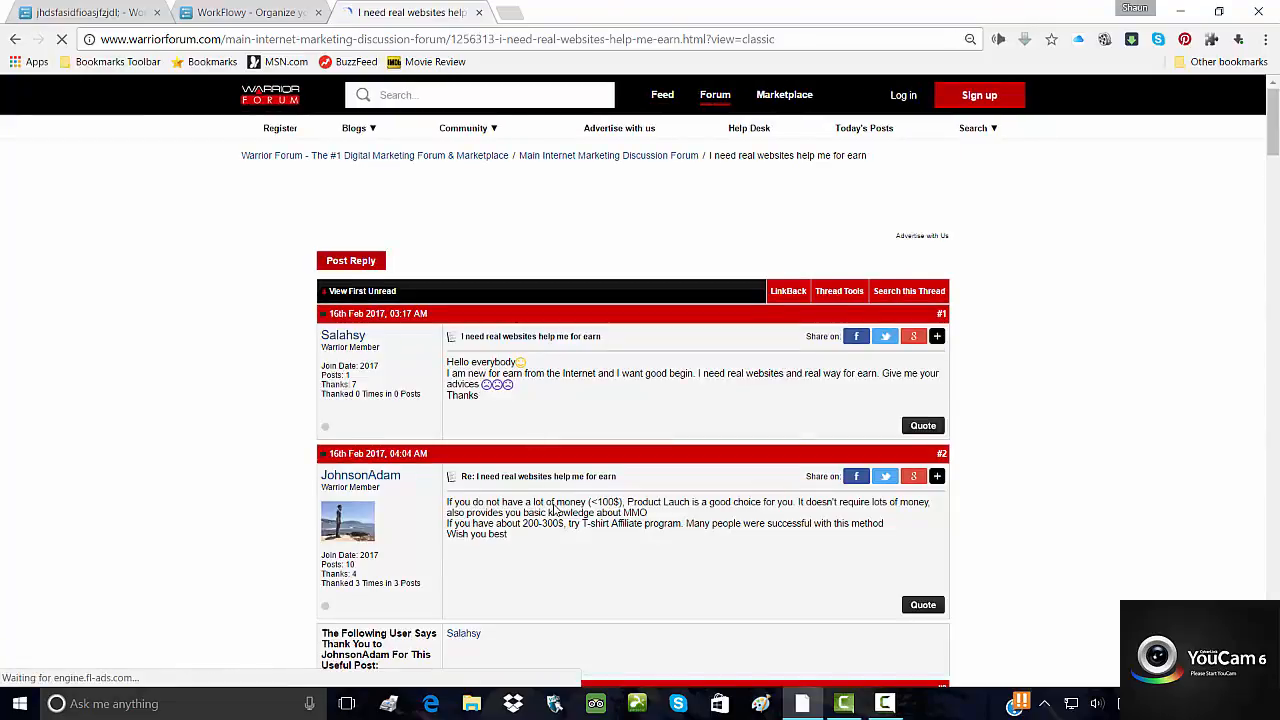
- Copy the body text of reply #6 in the thread, from "If you're not a native English speaker" to the signature name
scroll(526, 508, "down", 10)
scroll(559, 500, "down", 6)
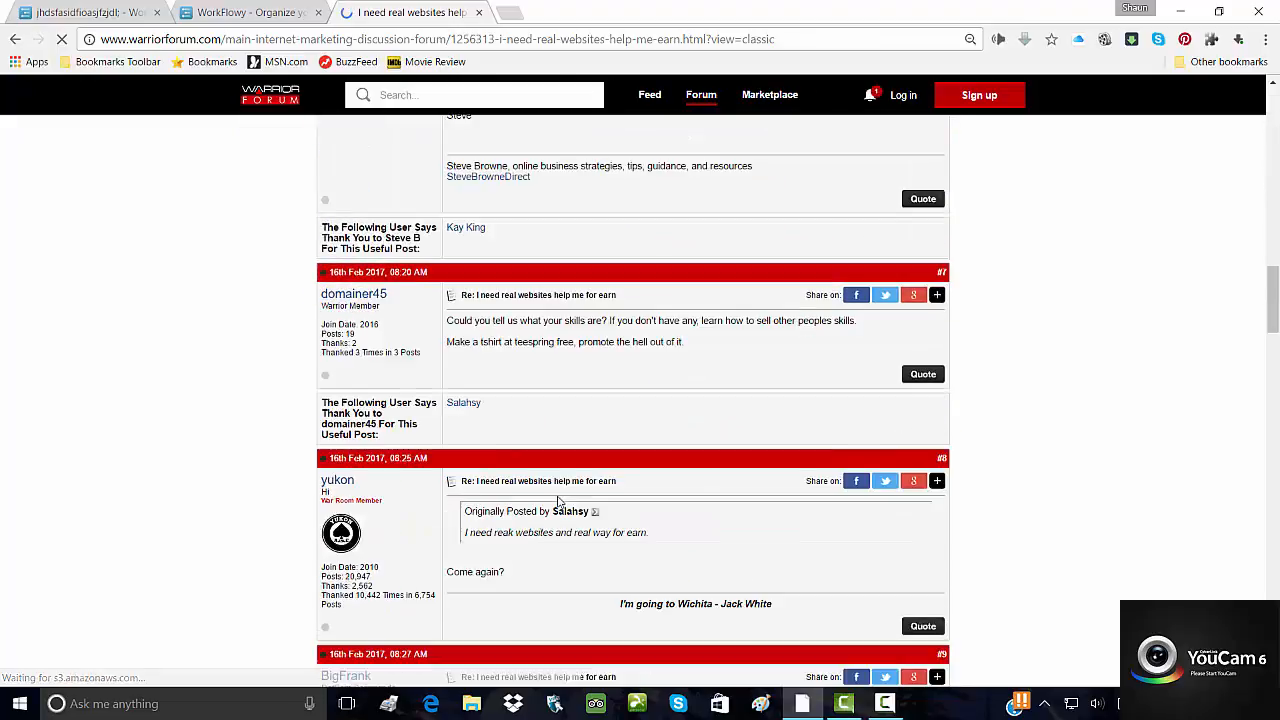
scroll(562, 503, "up", 6)
scroll(564, 503, "down", 1)
scroll(563, 503, "down", 1)
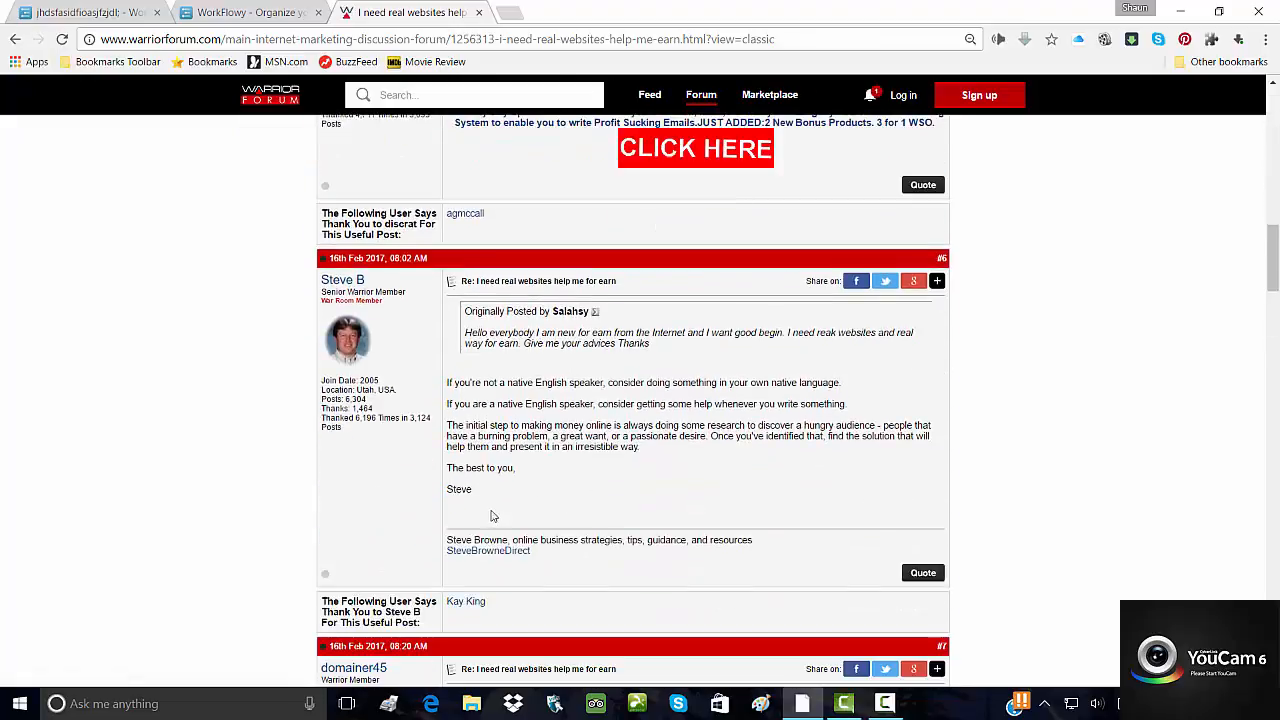
left_click_drag(494, 495, 449, 380)
key("ctrl+c")
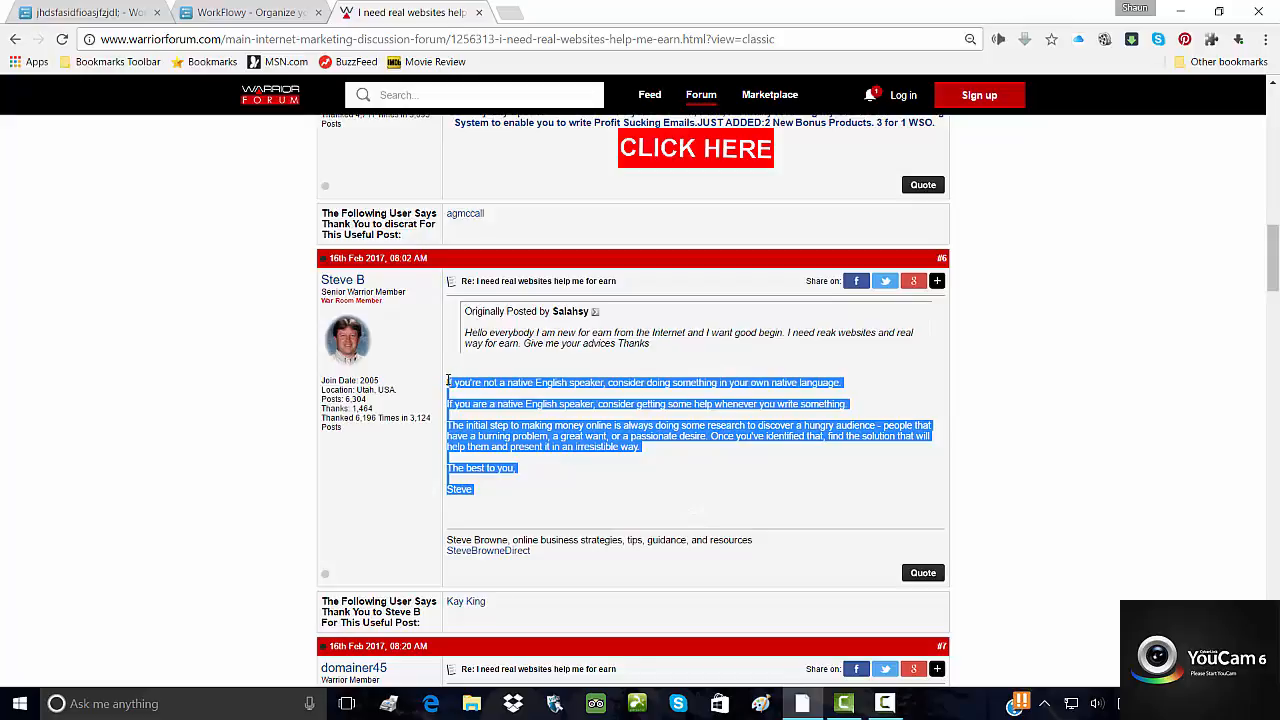
- Return to the WorkFlowy list and paste the copied reply as a note under "lajsdflklasjdflkjdfs"
left_click(258, 13)
left_click(120, 17)
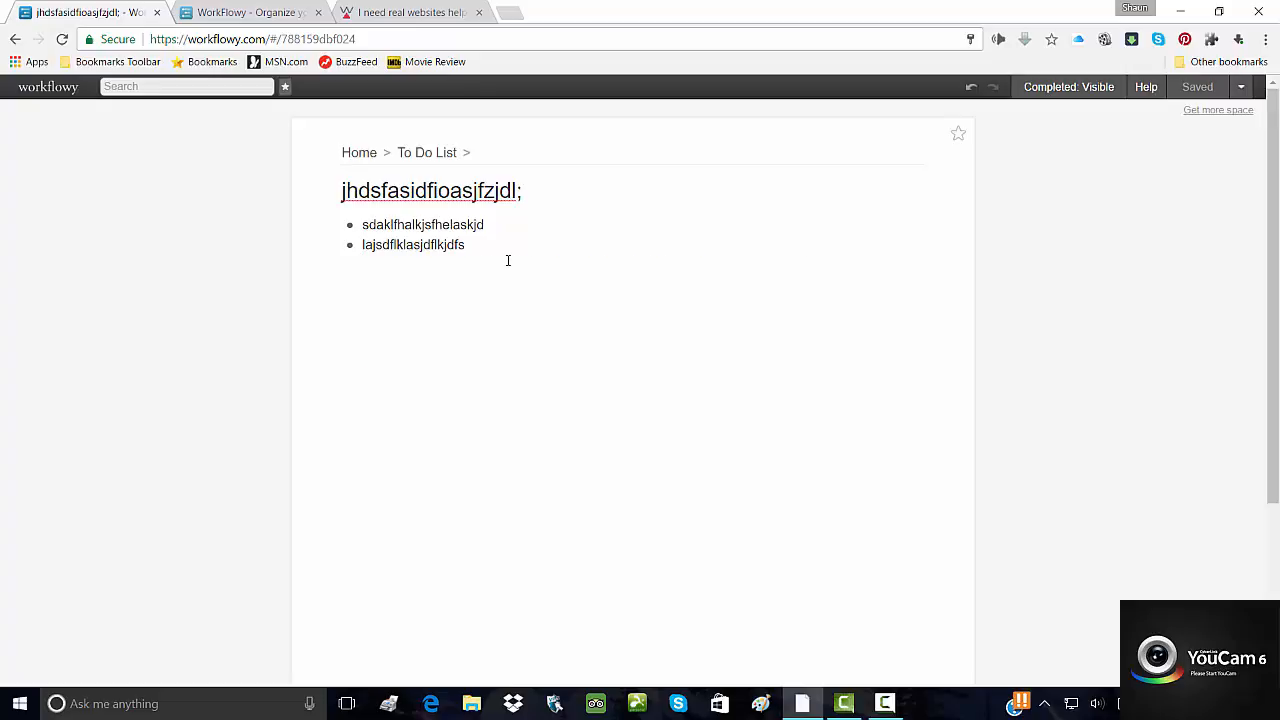
key("ctrl+v")
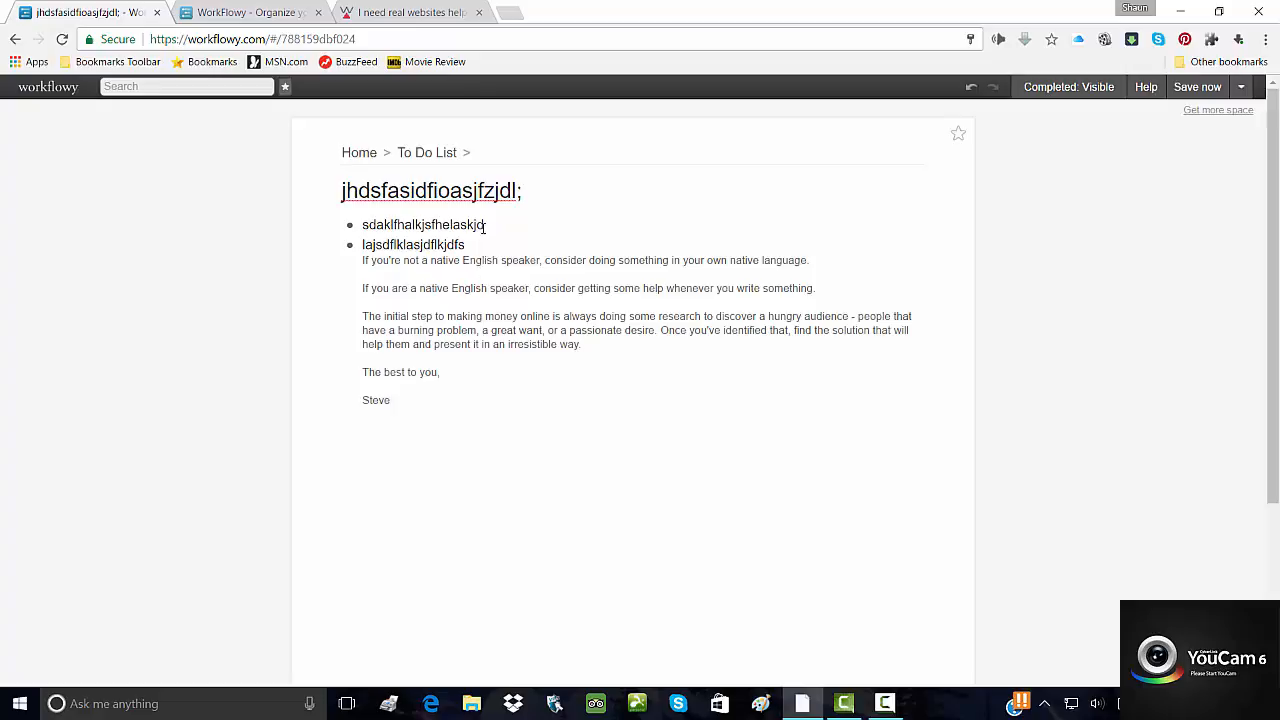
- Paste the copied reply as separate bullets below "sdaklfhalkjsfhelaskjd"
left_click(485, 225)
key("Return")
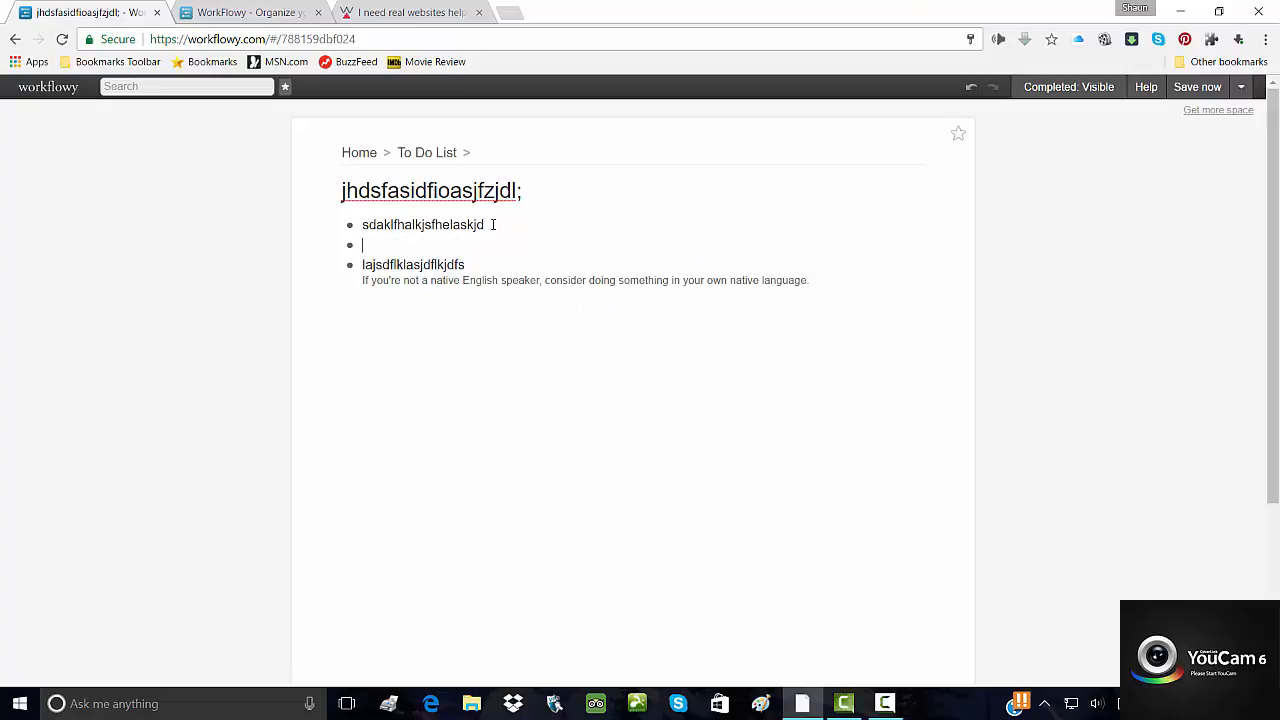
key("ctrl+v")
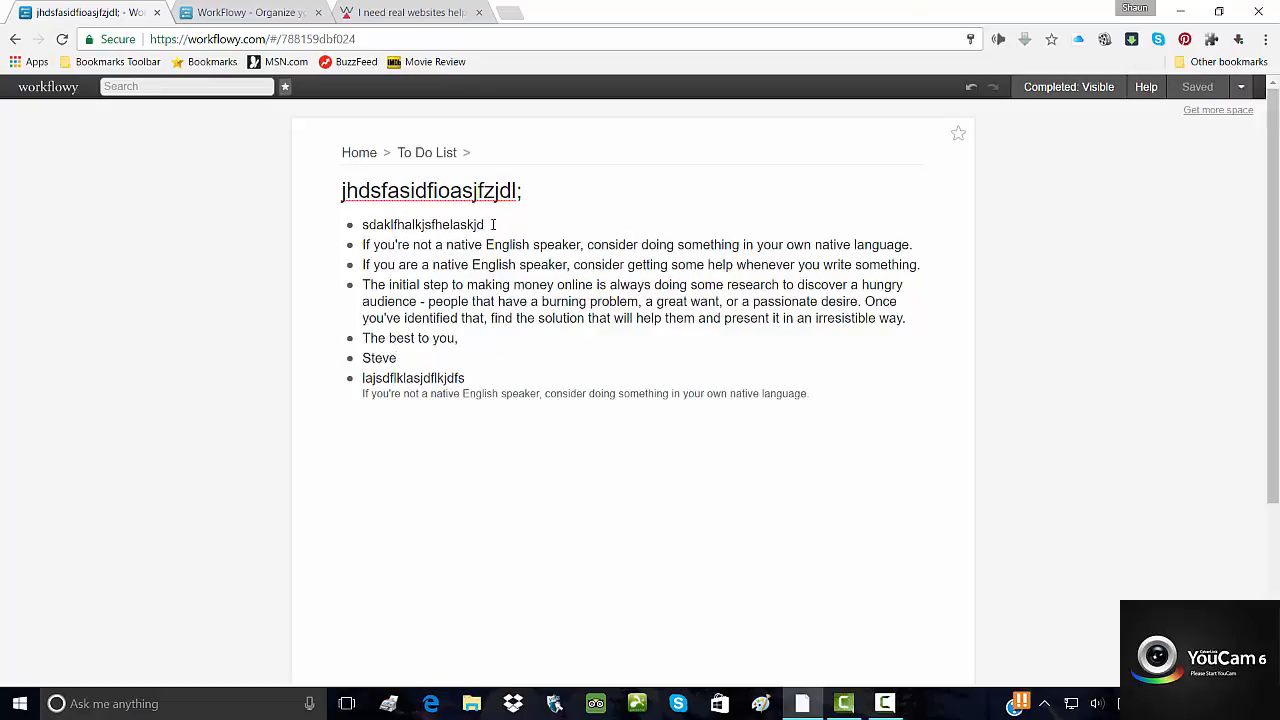
- Delete all five pasted bullets together and expand the full note under "lajsdflklasjdflkjdfs"
left_click_drag(405, 358, 352, 244)
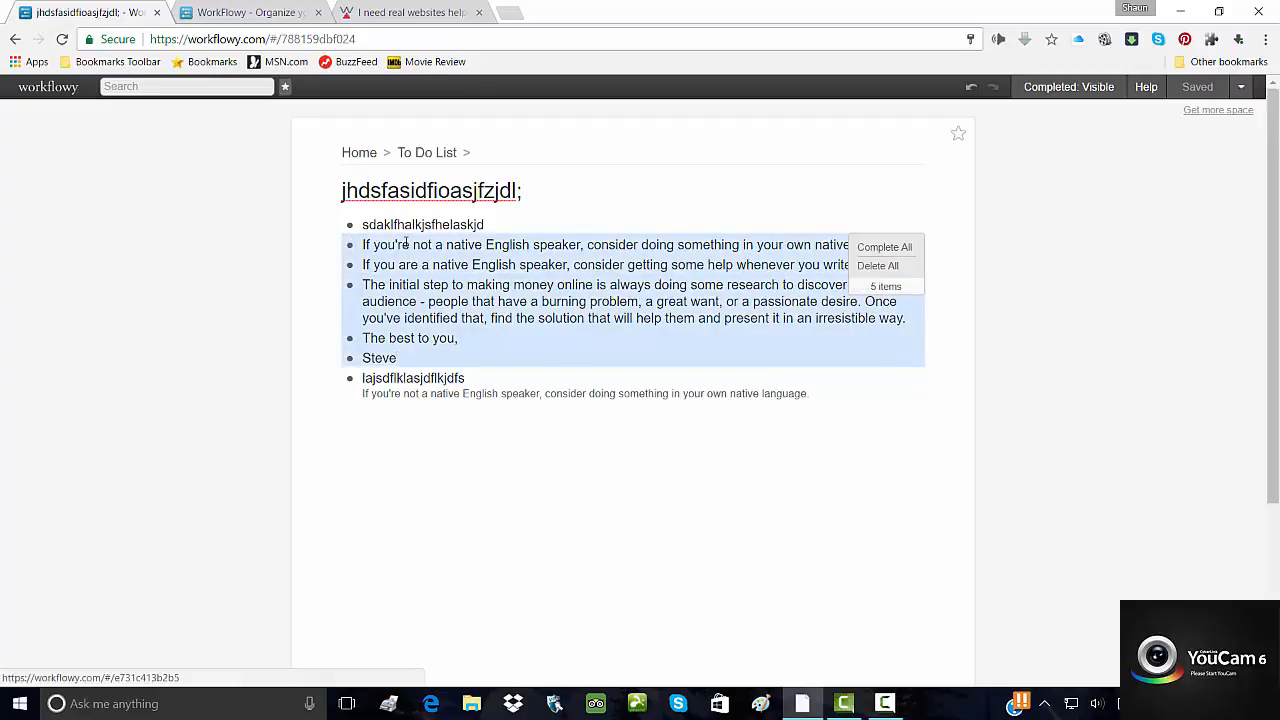
left_click(878, 265)
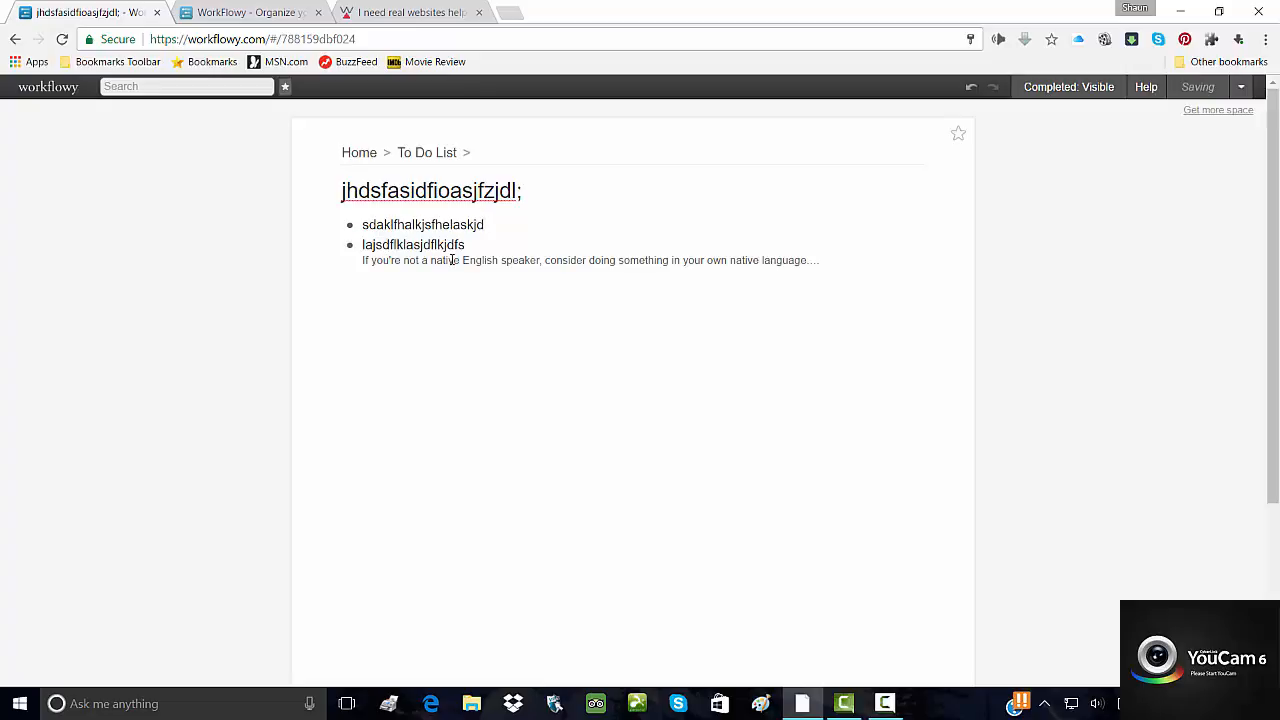
left_click(820, 260)
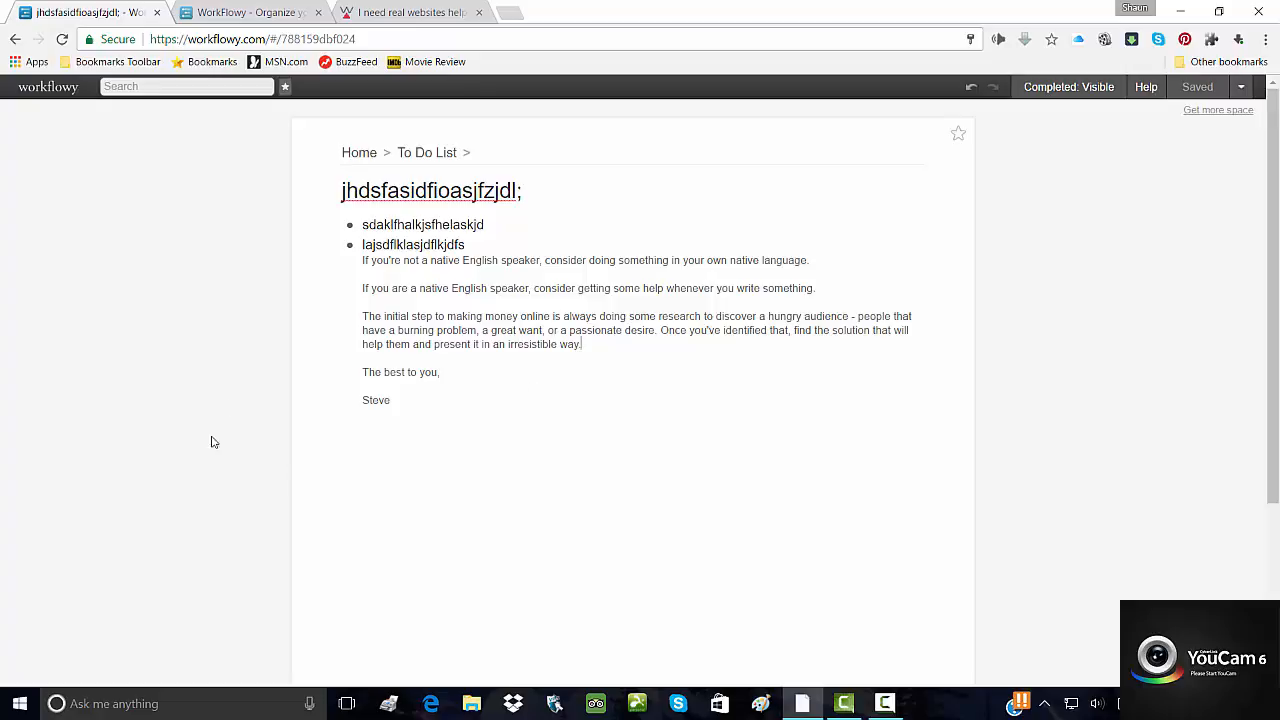
- Go back to the home-level list and zoom into the "To Do List" bullet at its end
left_click(427, 155)
left_click(359, 152)
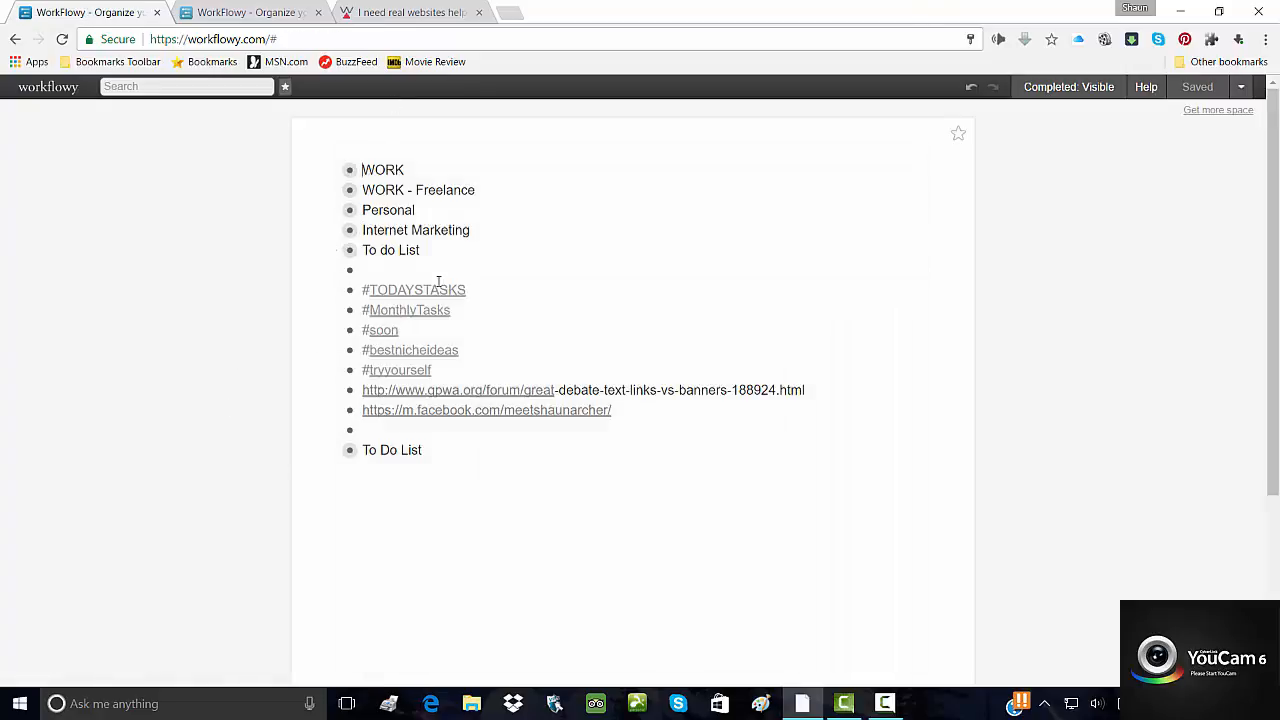
left_click(349, 451)
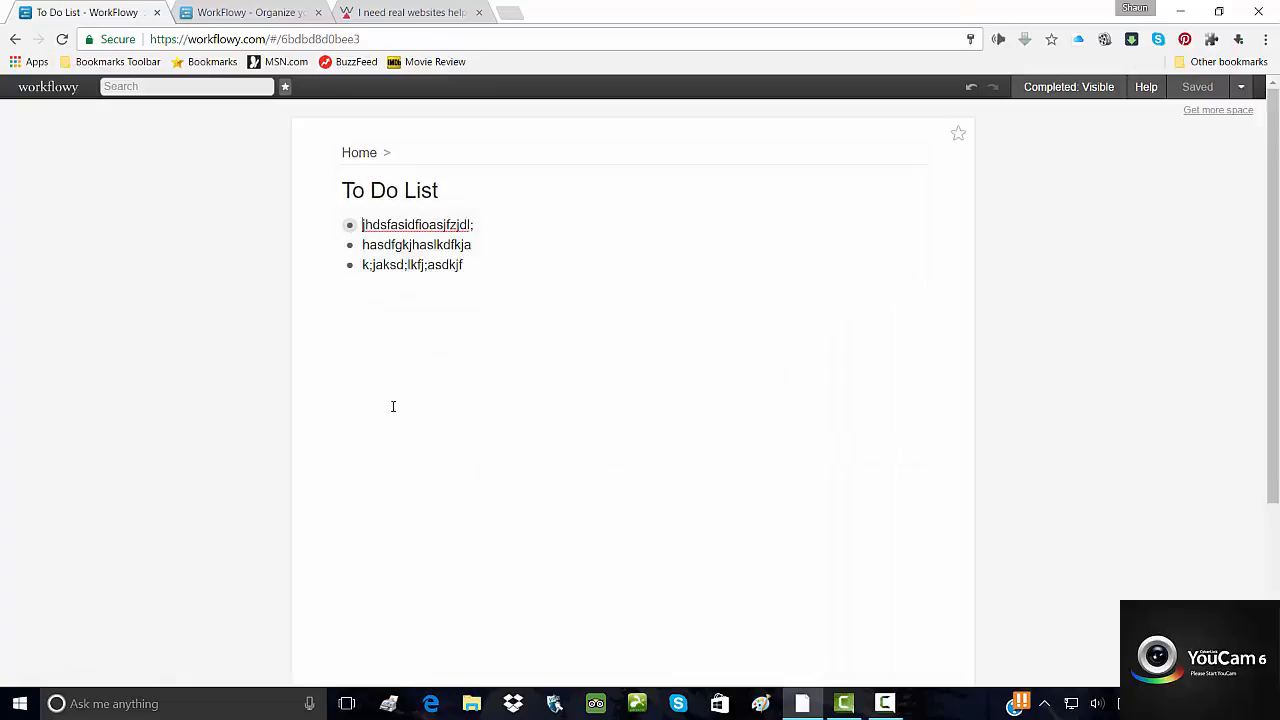
- Expand the children of "jhdsfasidfioasjfzjdl;", return to the home-level list and expand "To Do List" in place
left_click(334, 226)
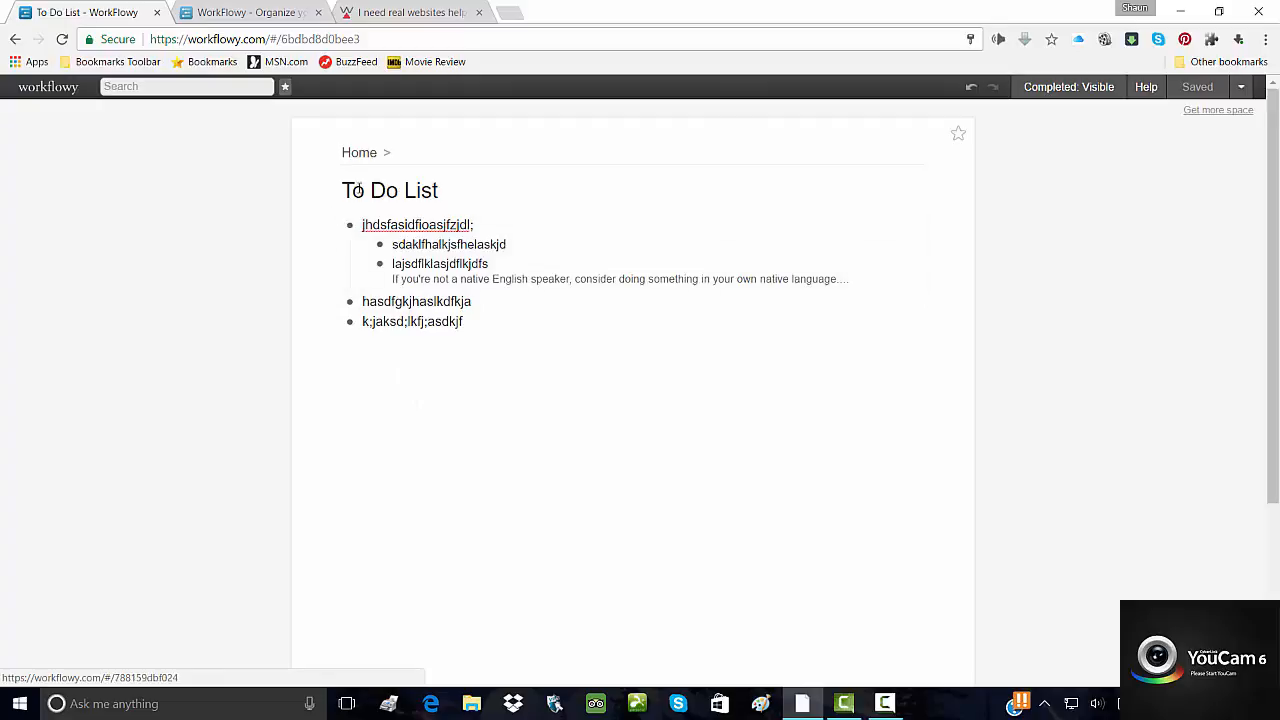
left_click(362, 154)
left_click(334, 451)
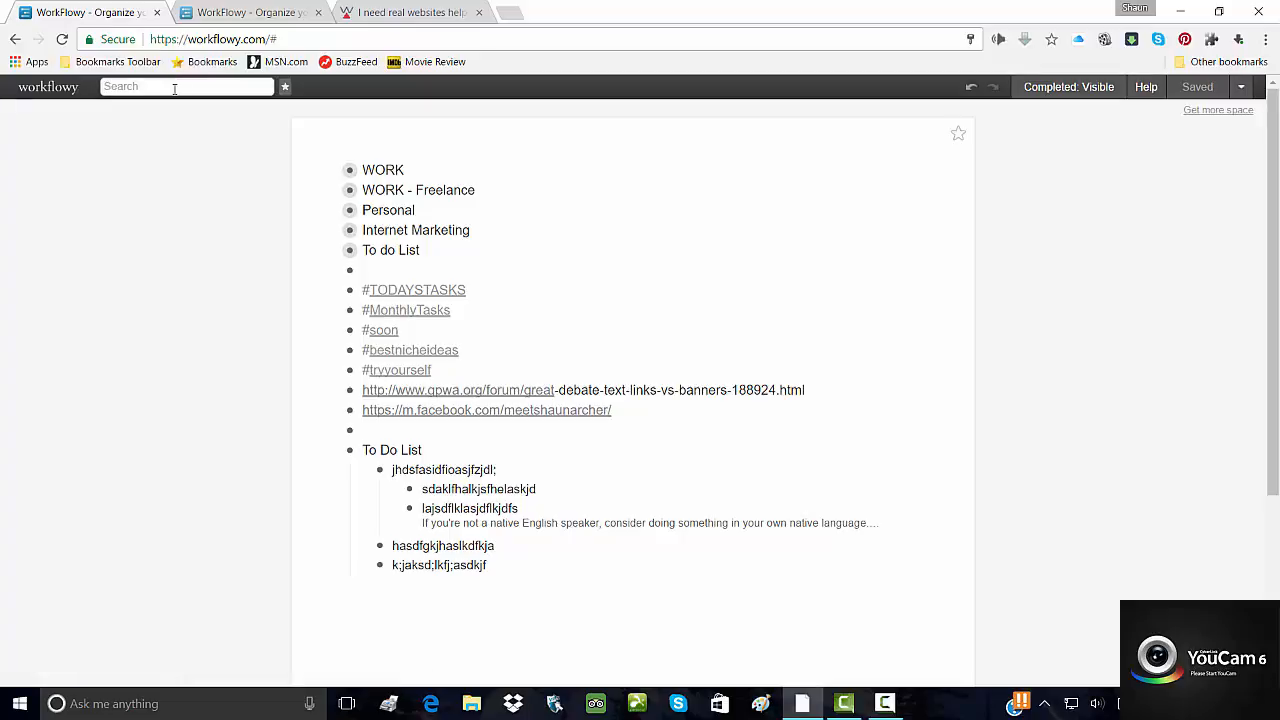
- Search all lists for "email" and look through the matching bullets and notes
type("email")
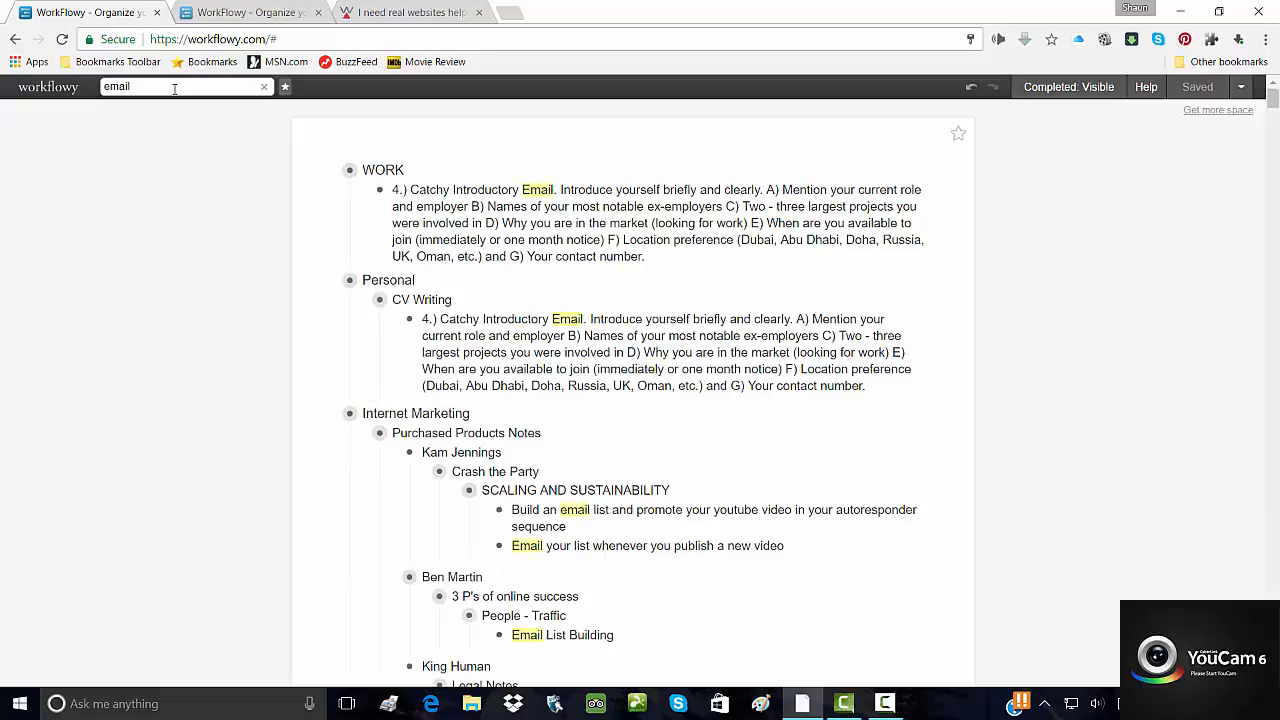
scroll(497, 332, "down", 1)
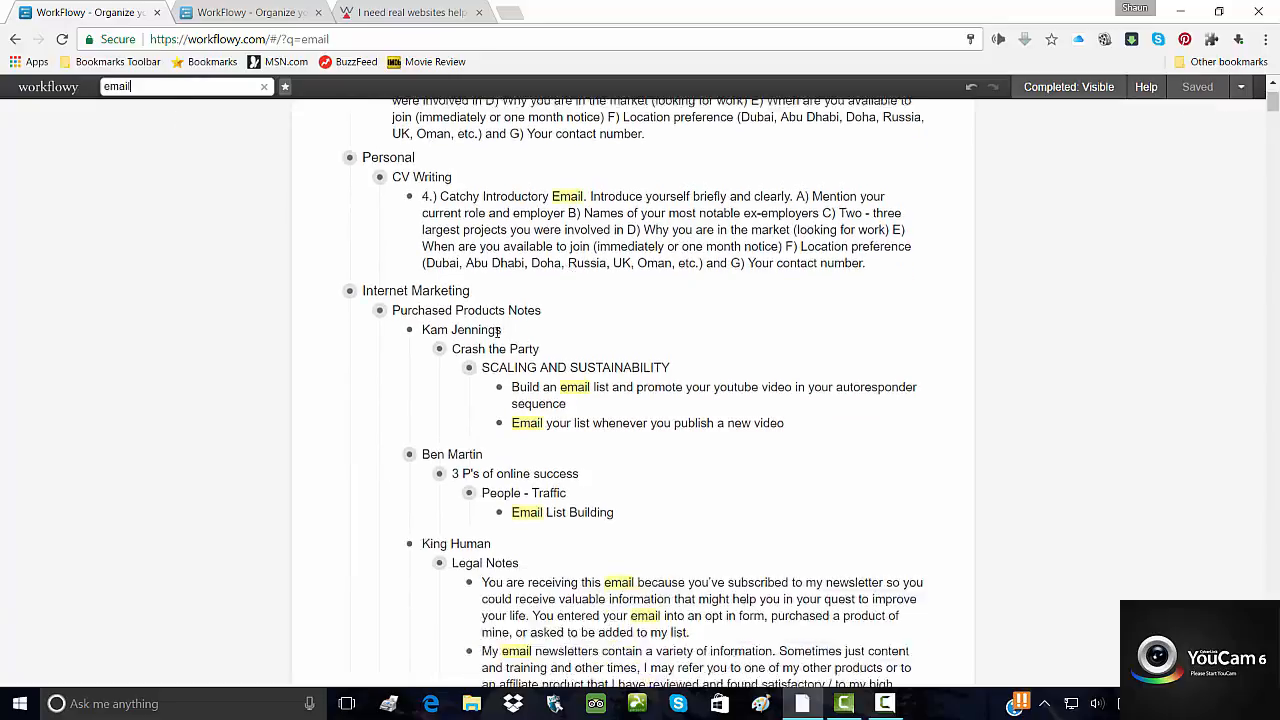
scroll(420, 408, "down", 7)
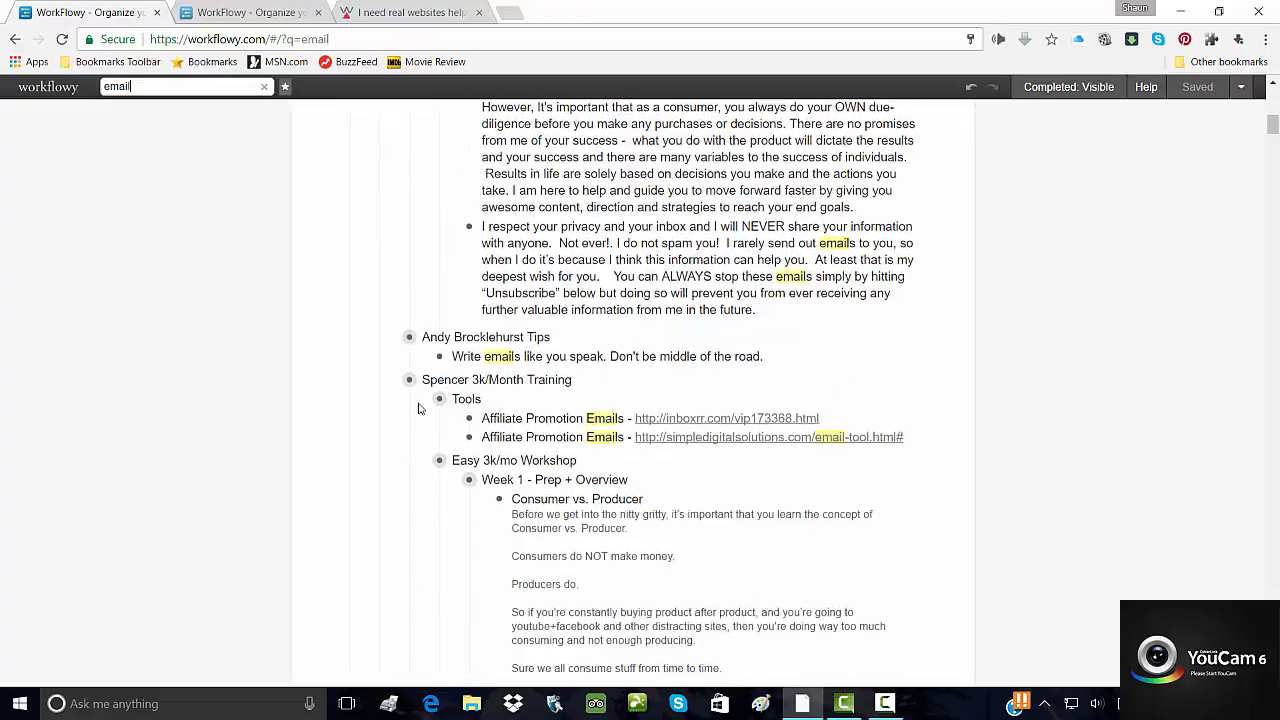
scroll(680, 431, "down", 11)
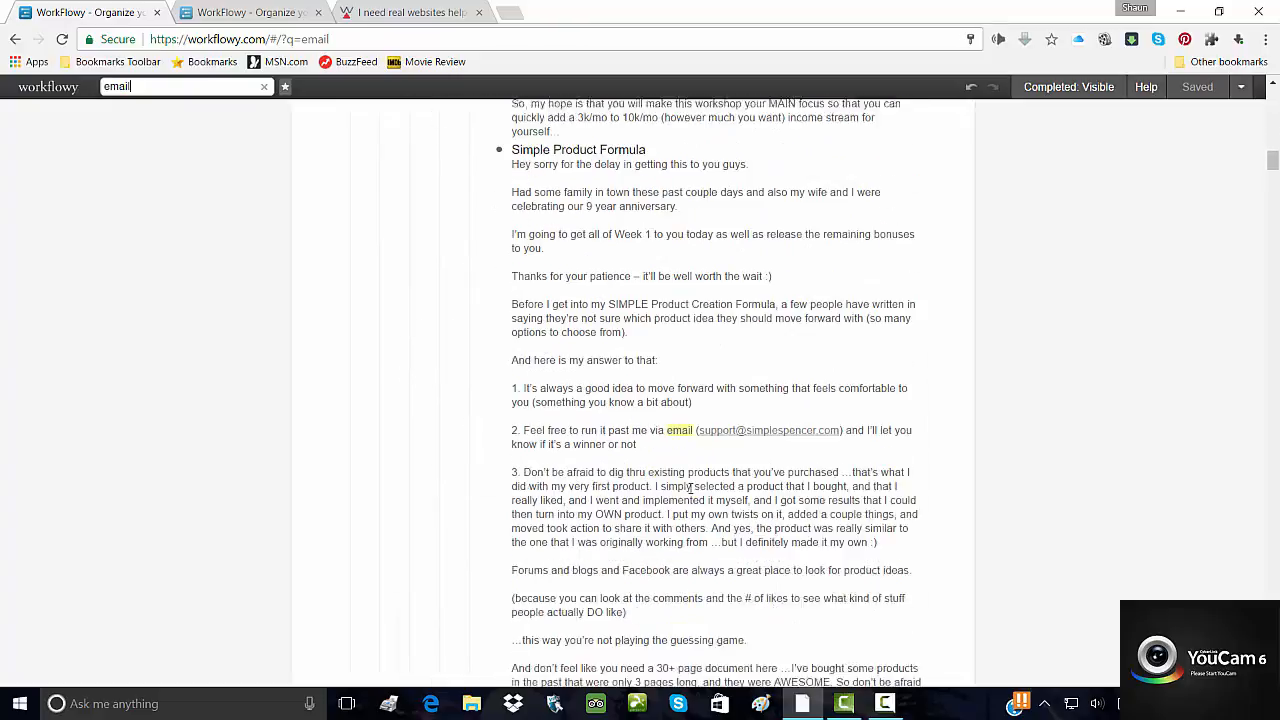
scroll(690, 487, "down", 7)
scroll(688, 487, "down", 4)
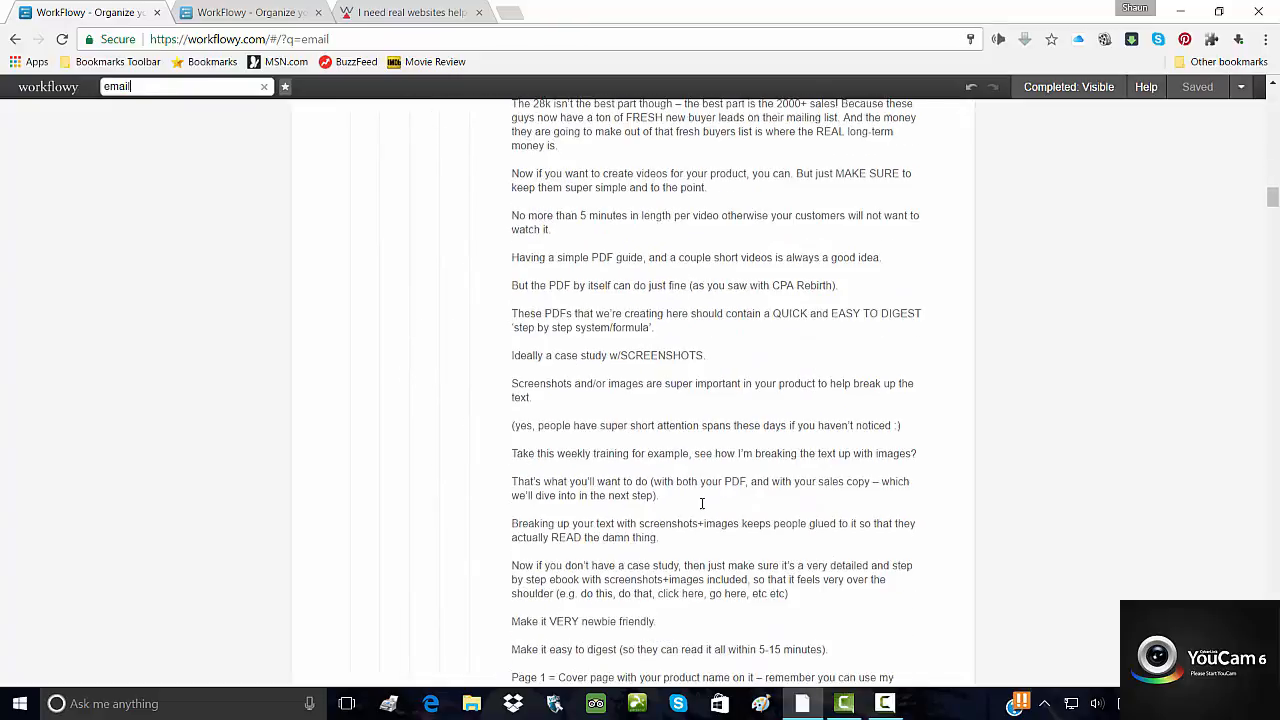
scroll(702, 503, "down", 10)
scroll(708, 520, "up", 11)
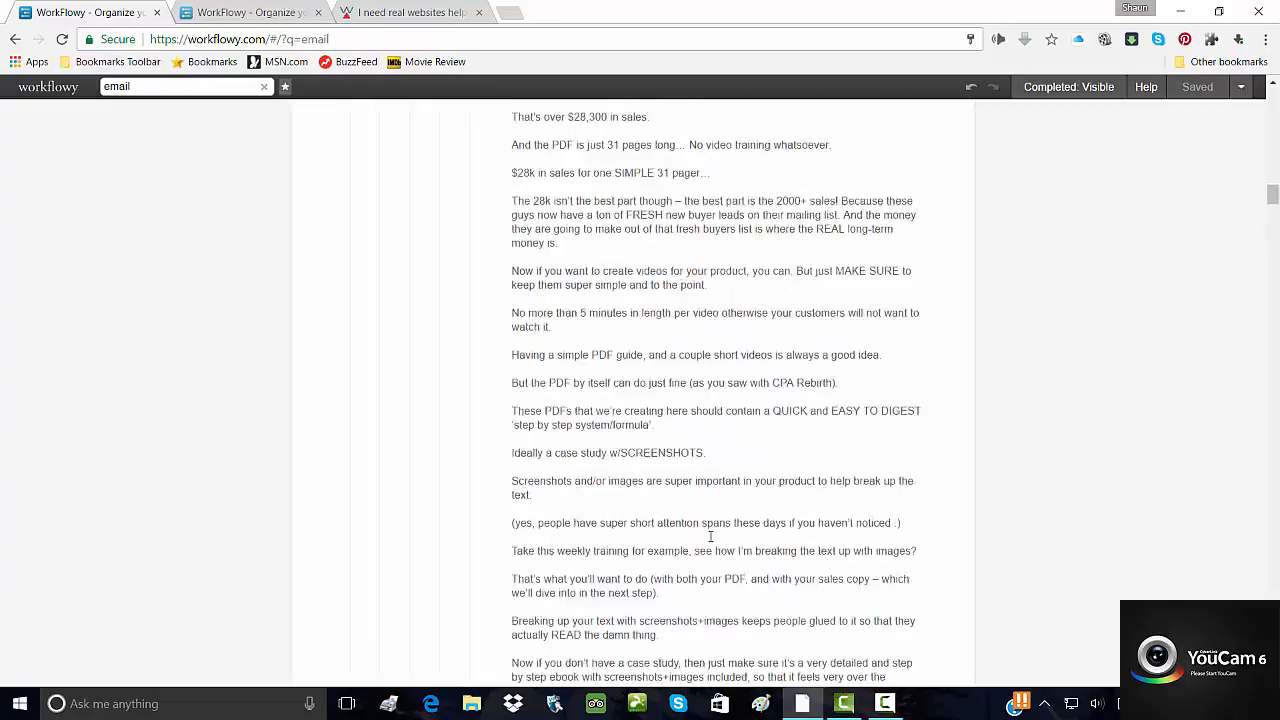
scroll(705, 535, "up", 20)
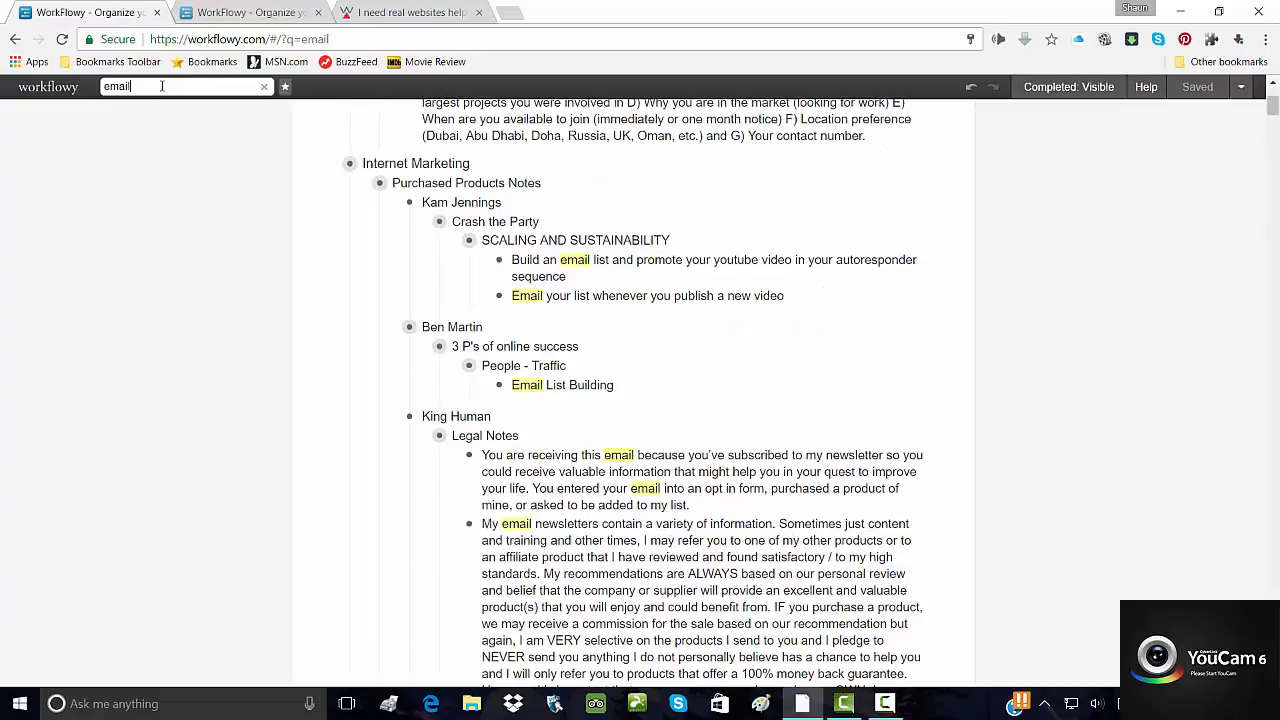
- Replace the search term with "facebook" and look through the matching bullets
left_click_drag(161, 86, 100, 88)
type("faceb")
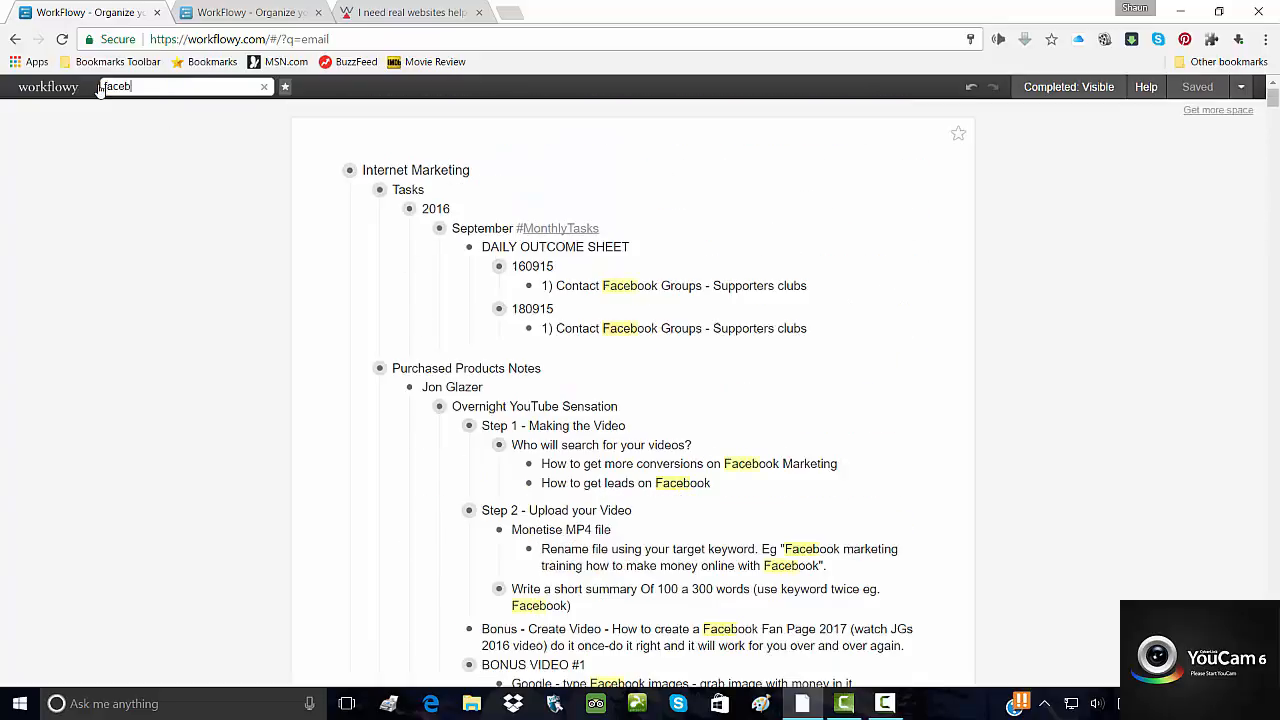
type("ook")
scroll(737, 356, "down", 6)
scroll(726, 365, "up", 3)
scroll(723, 371, "up", 4)
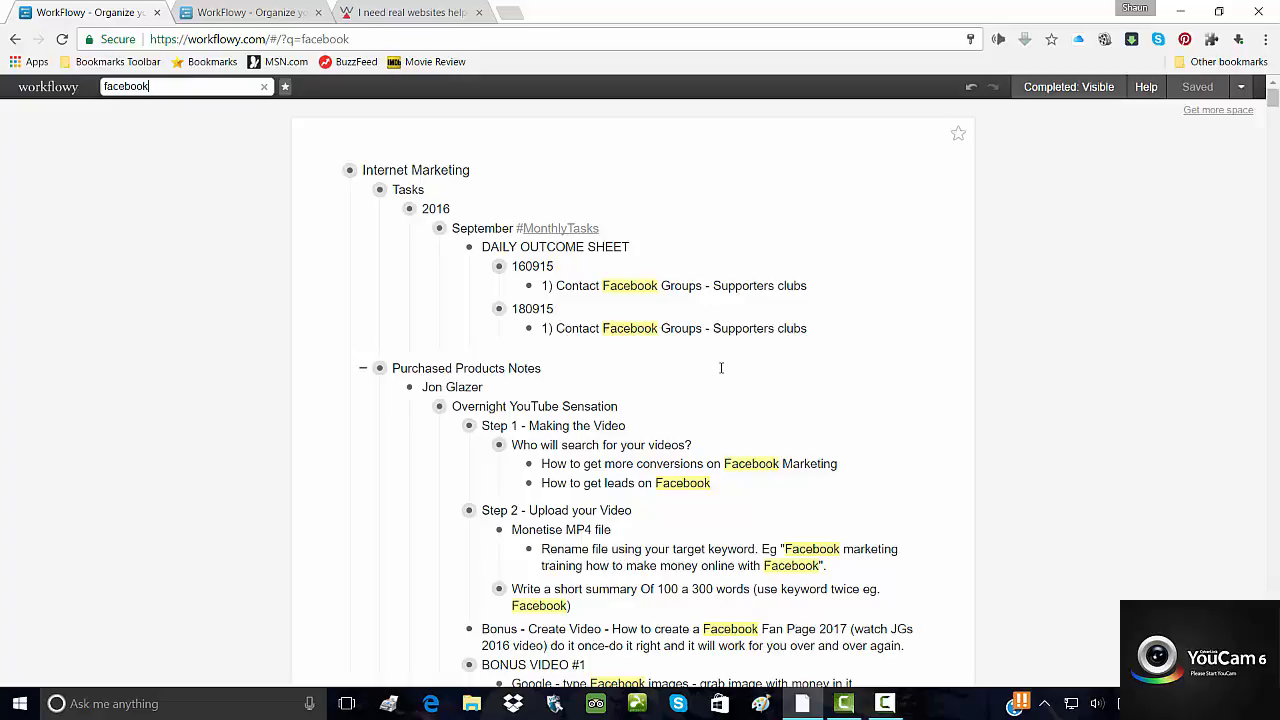
scroll(718, 362, "down", 3)
scroll(712, 352, "up", 1)
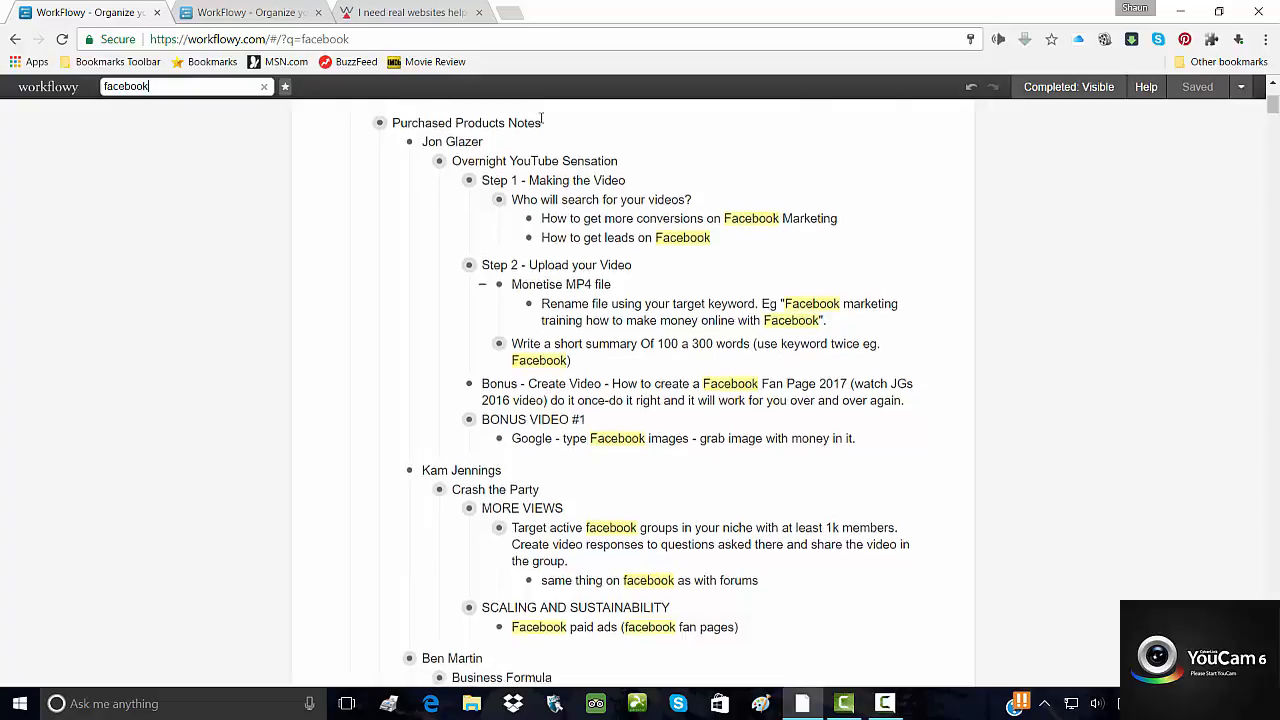
scroll(347, 147, "up", 1)
- Change the search term to "youtube" and review the matching bullets
double_click(160, 86)
type("youtube")
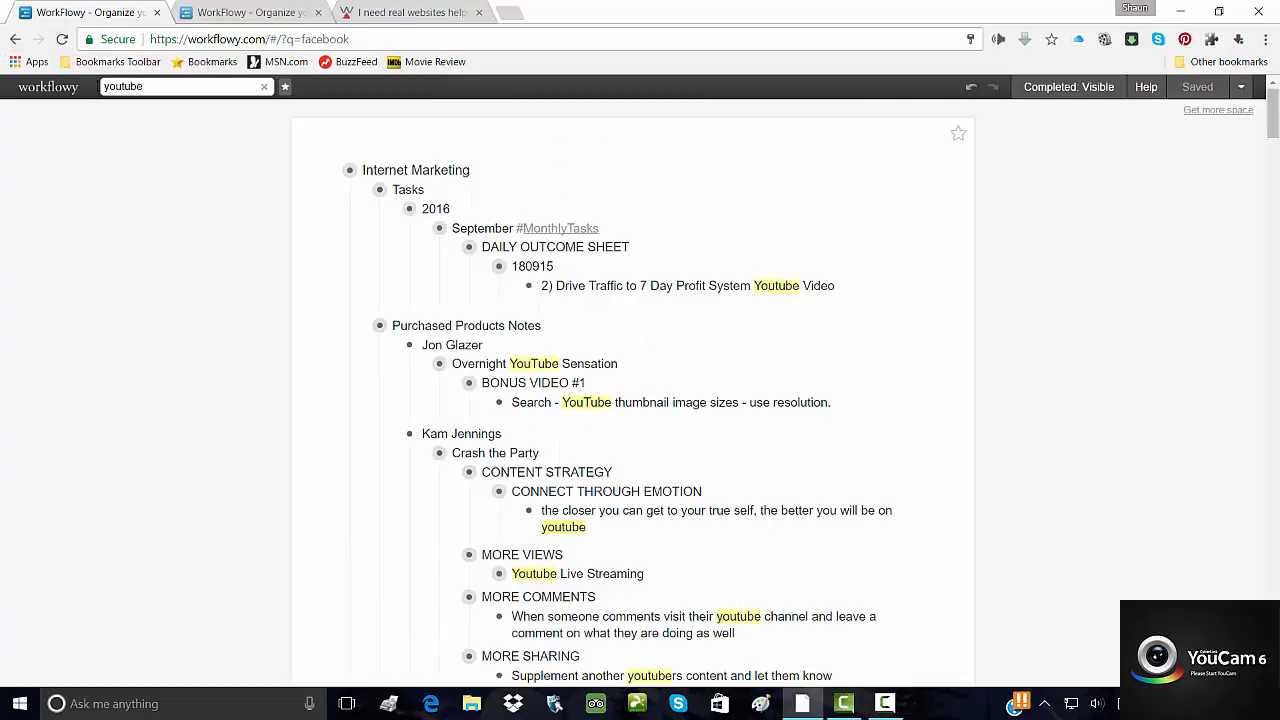
scroll(465, 305, "down", 3)
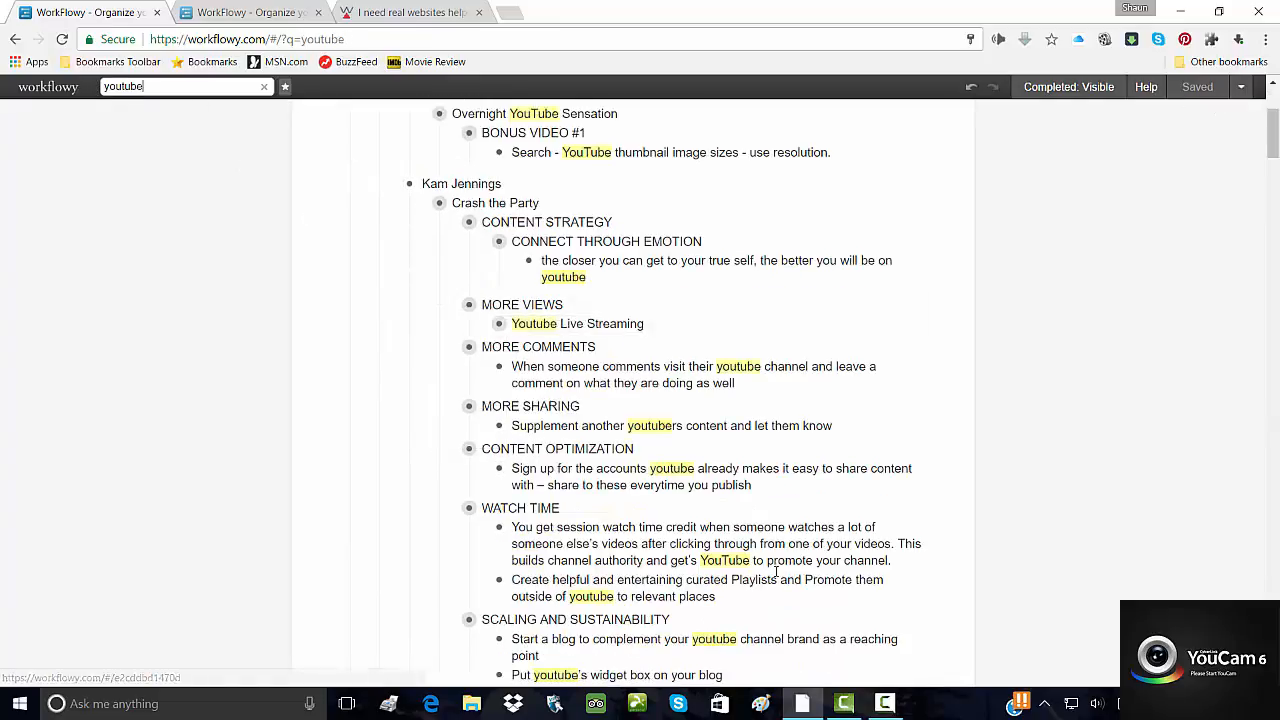
scroll(776, 572, "down", 3)
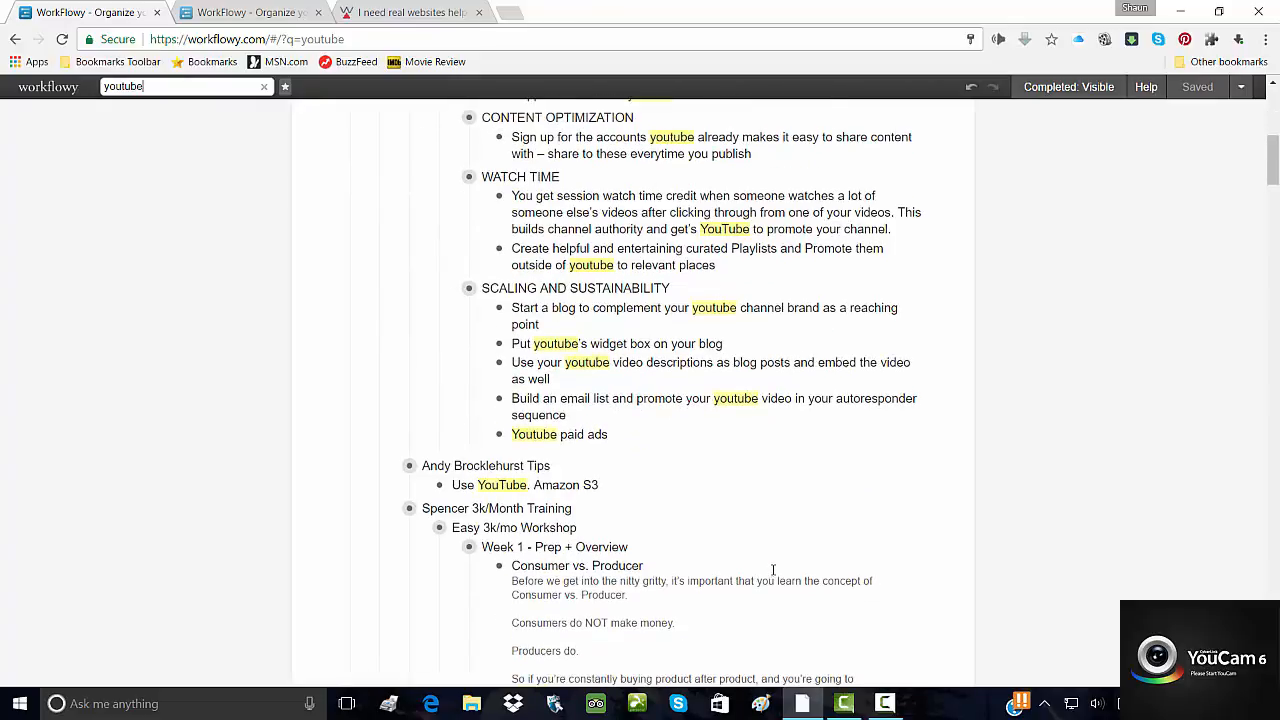
scroll(773, 570, "up", 5)
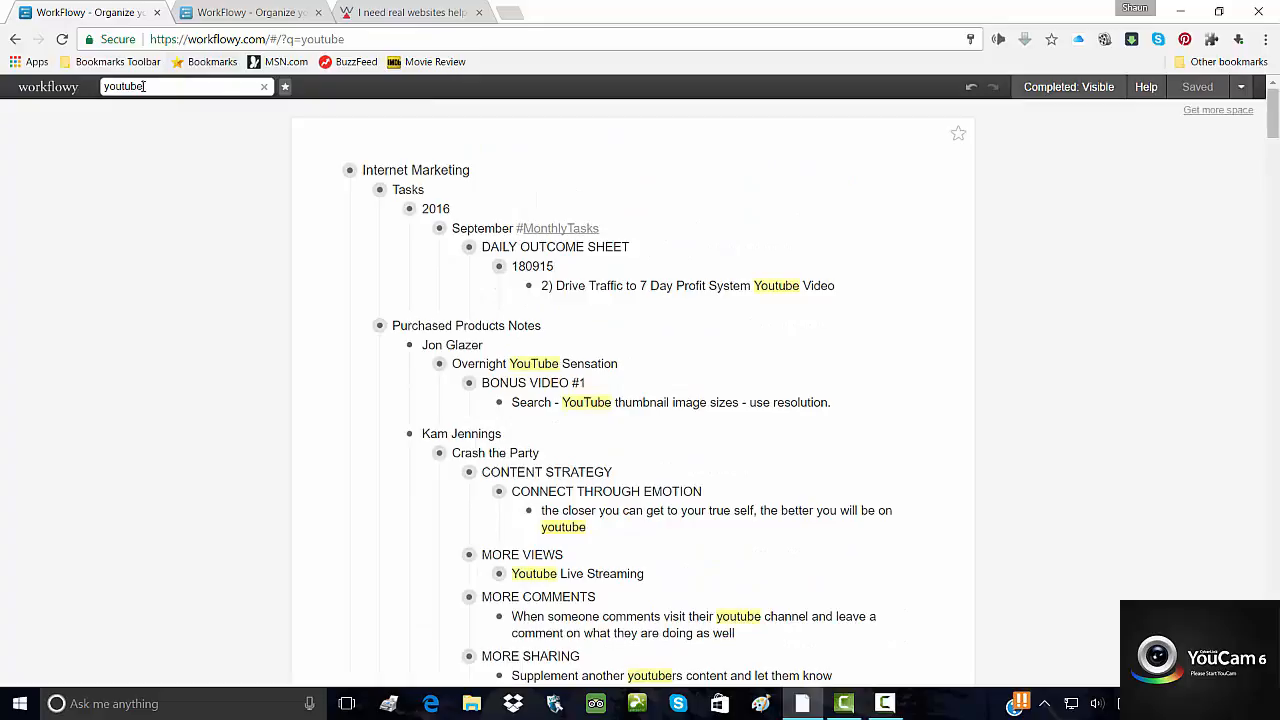
- Clear the search, open the "Internet Marketing" list and browse its topics down to the last entry
left_click_drag(224, 86, 87, 92)
key("BackSpace")
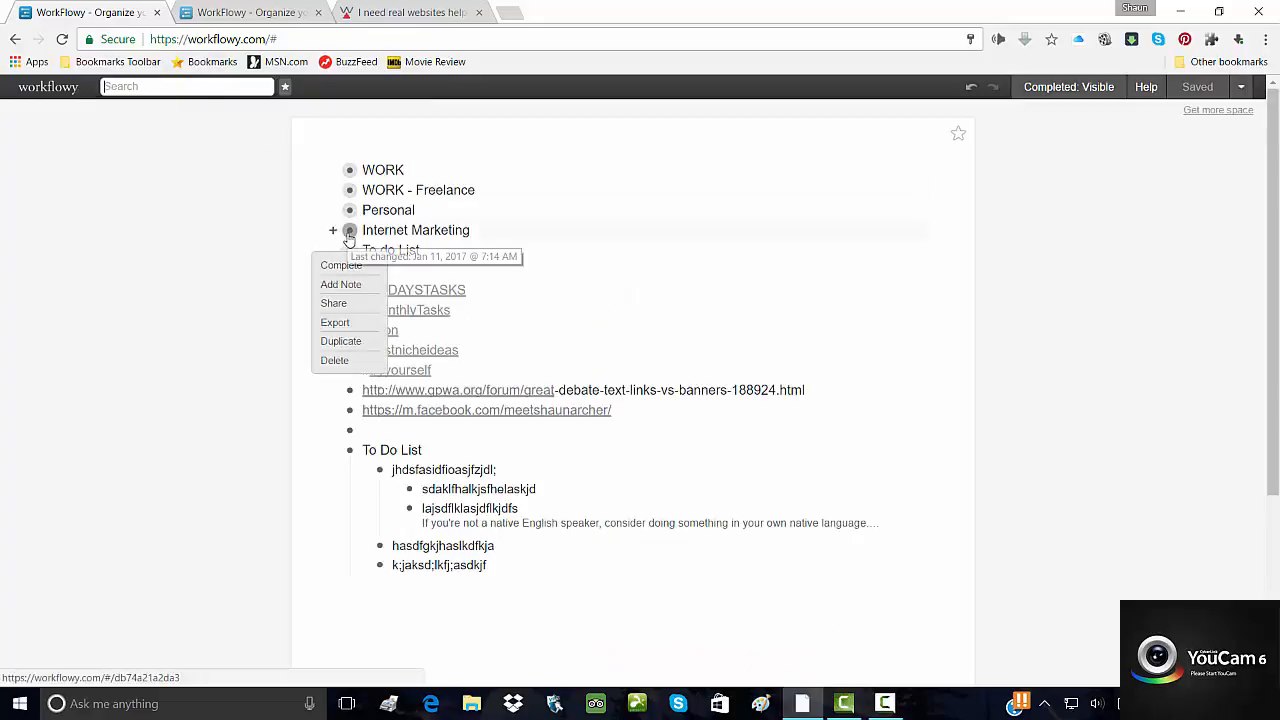
left_click(349, 230)
scroll(500, 370, "down", 4)
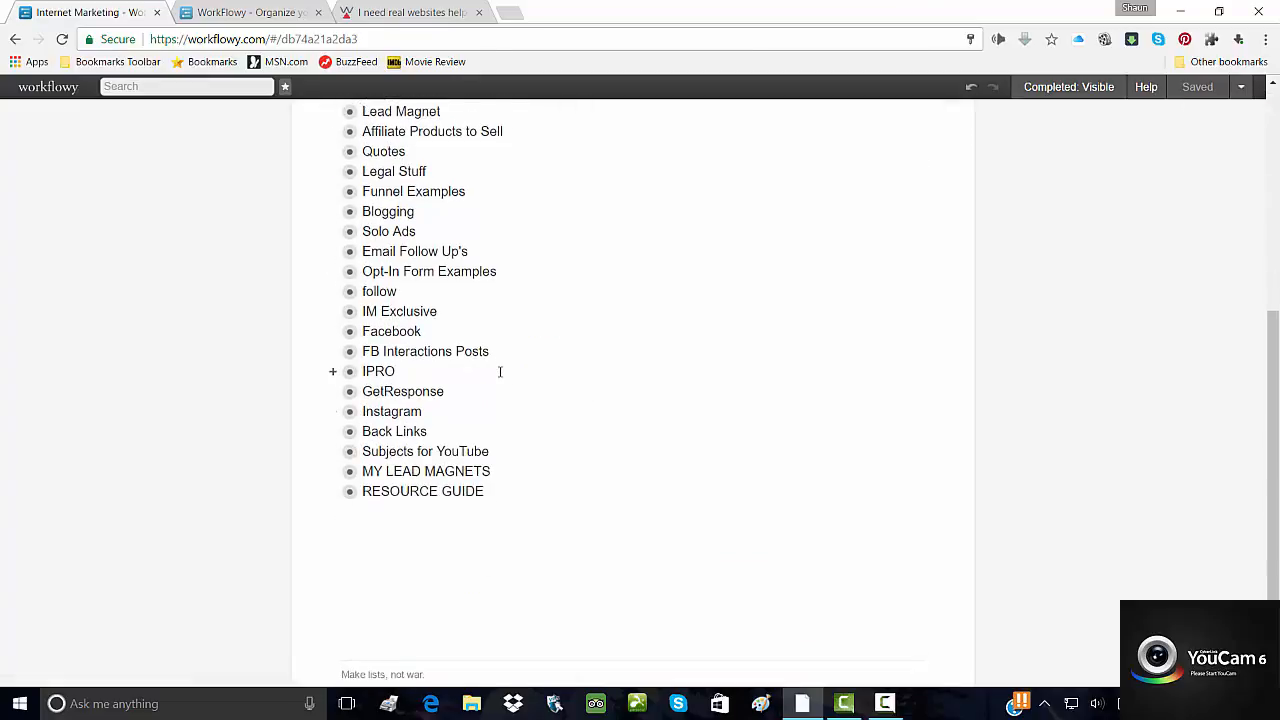
scroll(500, 370, "up", 3)
scroll(418, 470, "down", 2)
scroll(418, 470, "down", 3)
scroll(320, 245, "up", 3)
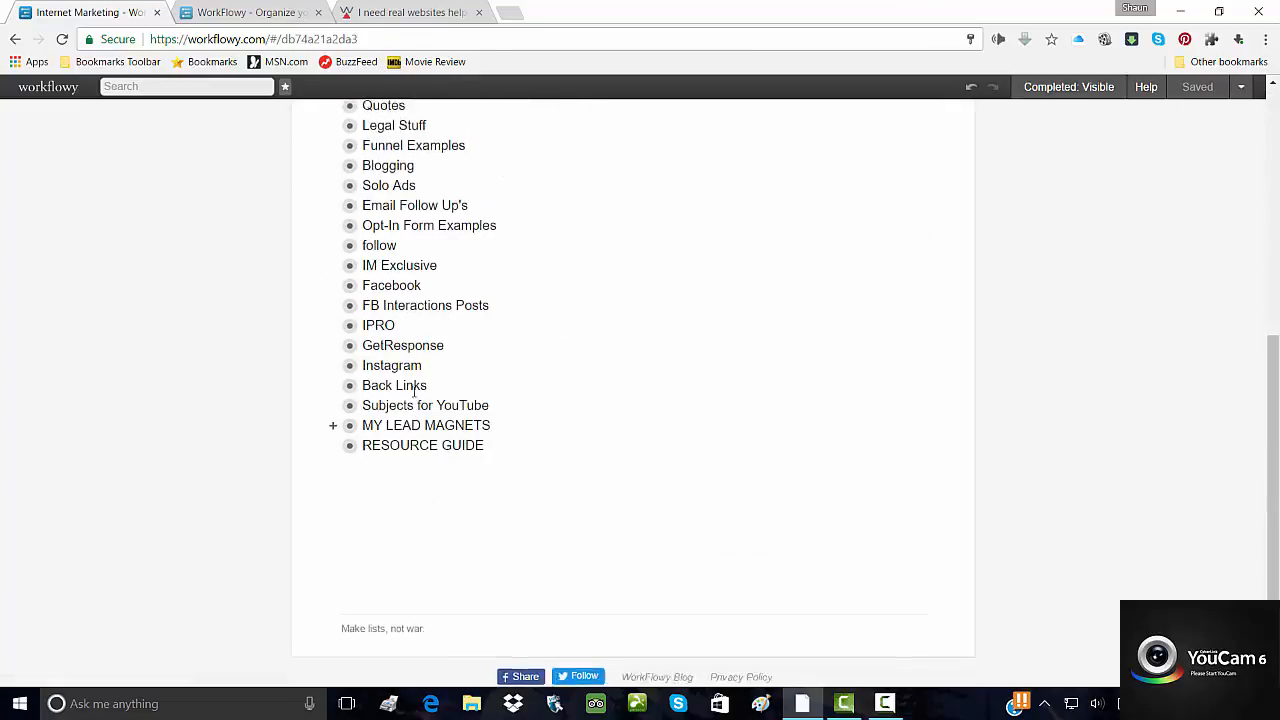
scroll(443, 409, "down", 3)
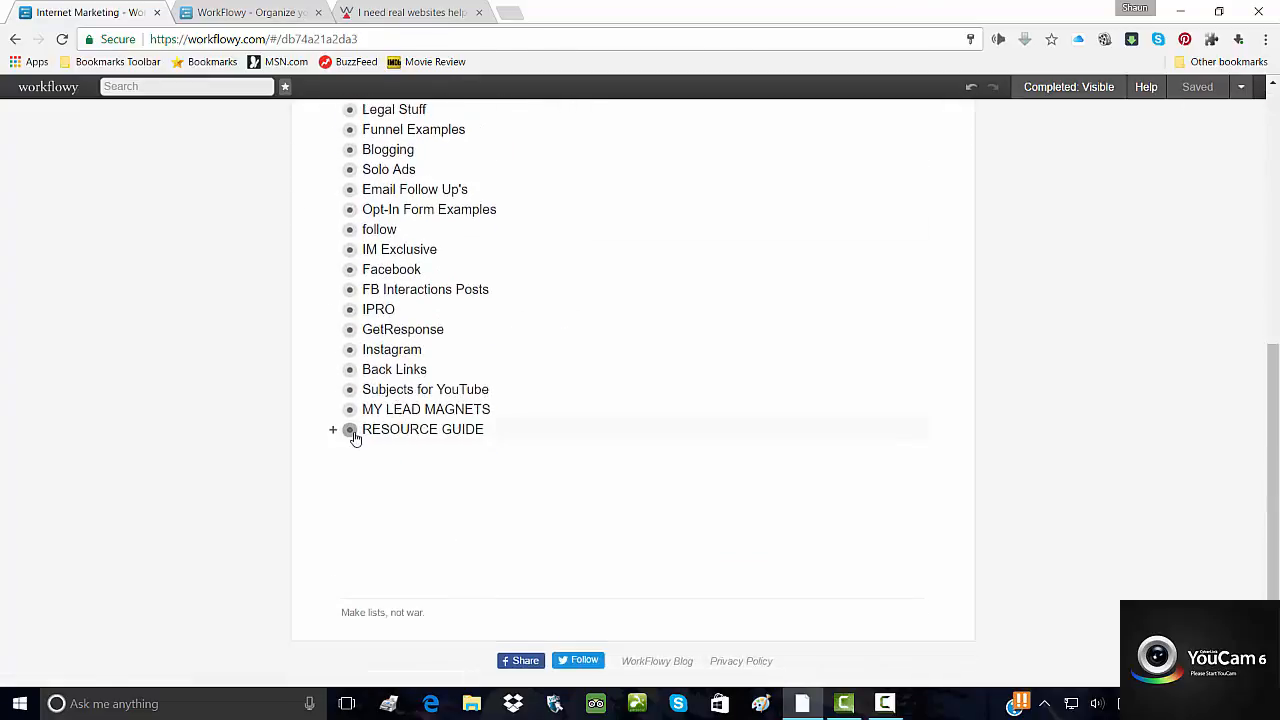
- Open the "RESOURCE GUIDE" list and look through all of its categories
mouse_move(352, 435)
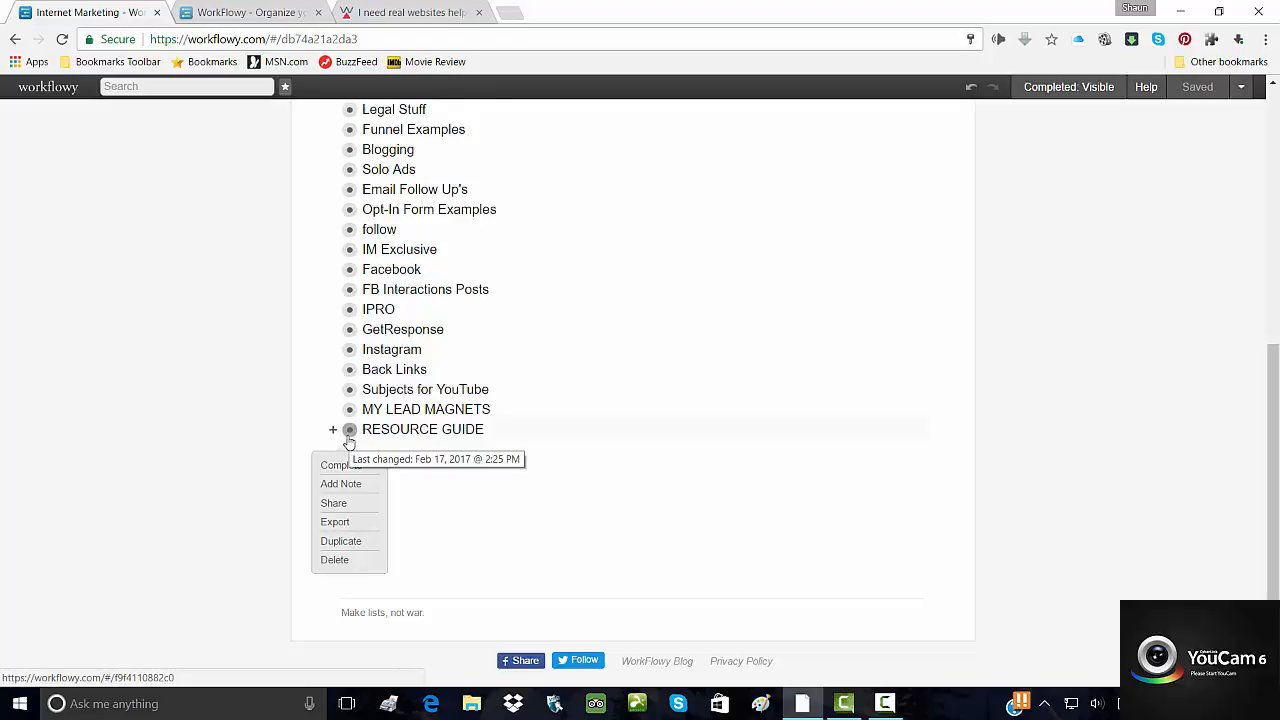
left_click(349, 431)
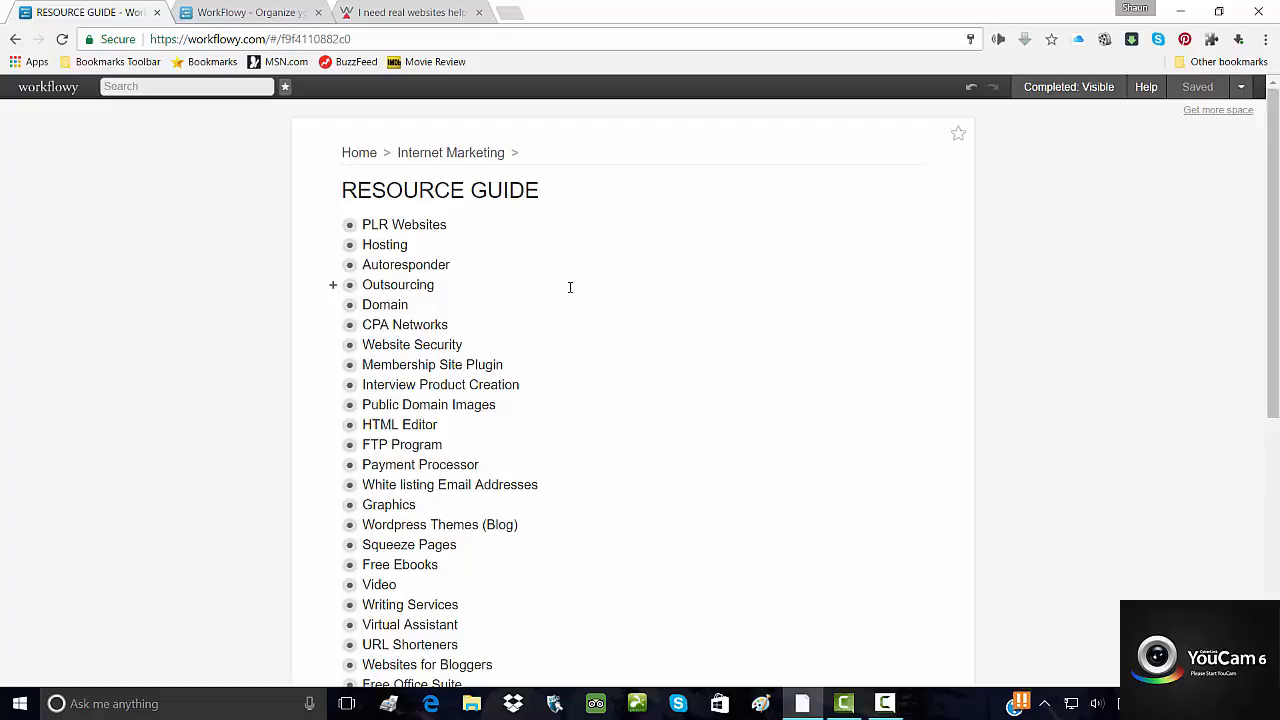
scroll(570, 287, "down", 5)
scroll(568, 286, "up", 4)
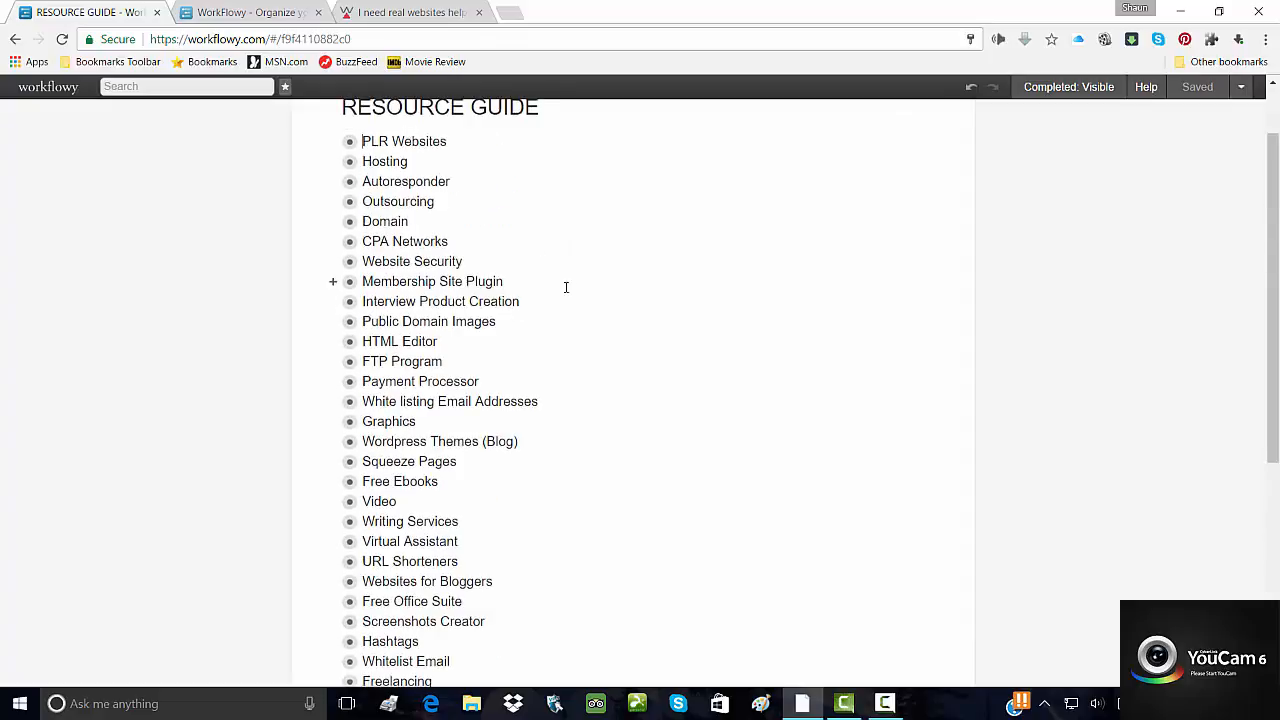
scroll(334, 349, "up", 1)
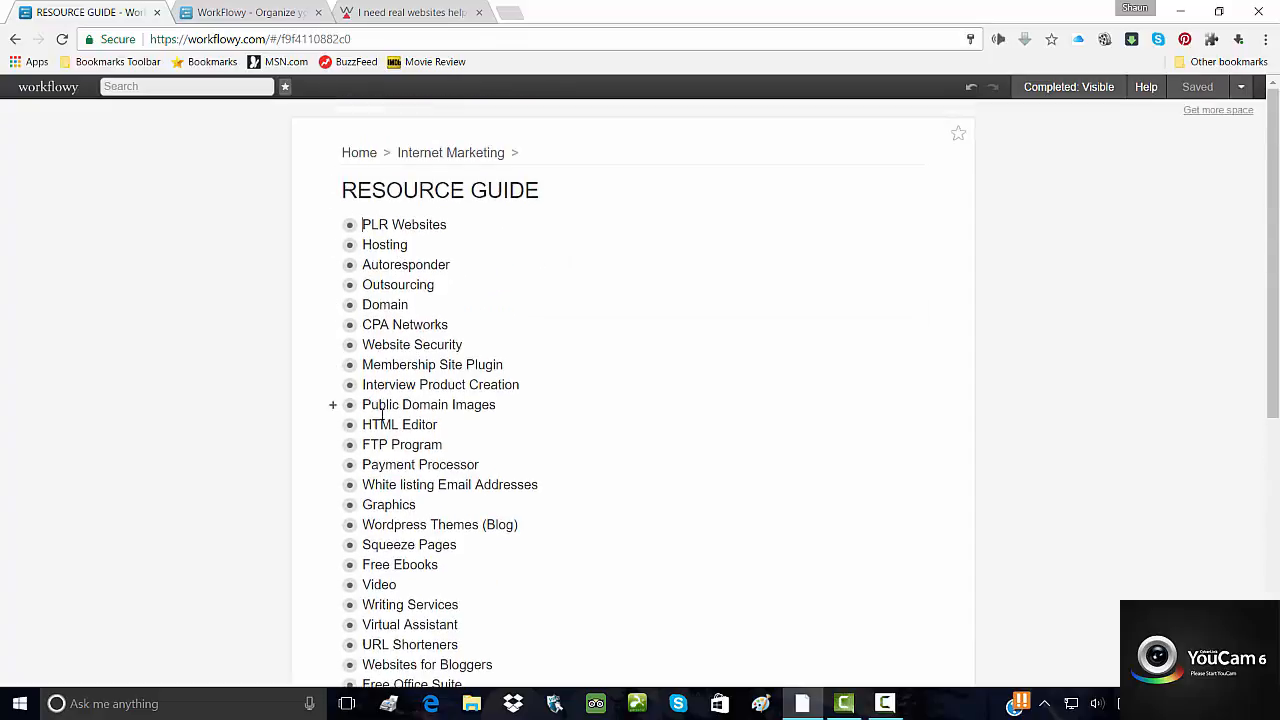
scroll(500, 466, "down", 2)
scroll(500, 466, "down", 2)
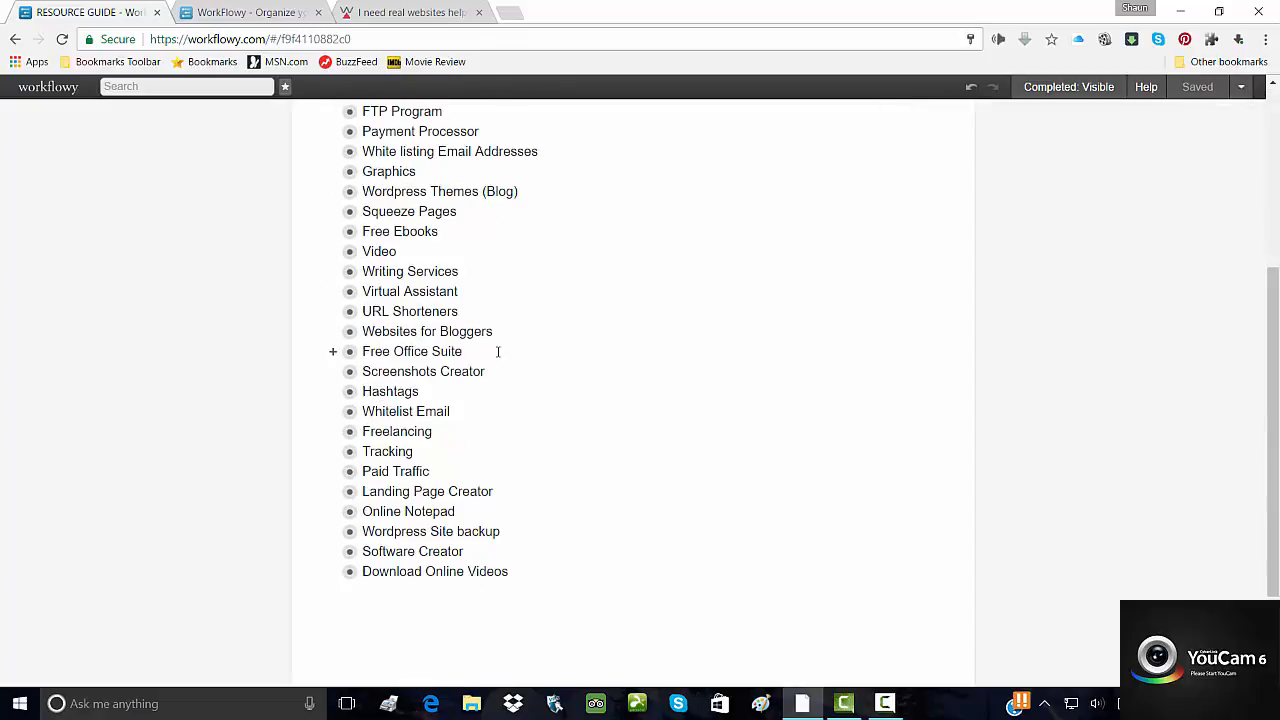
scroll(340, 400, "up", 4)
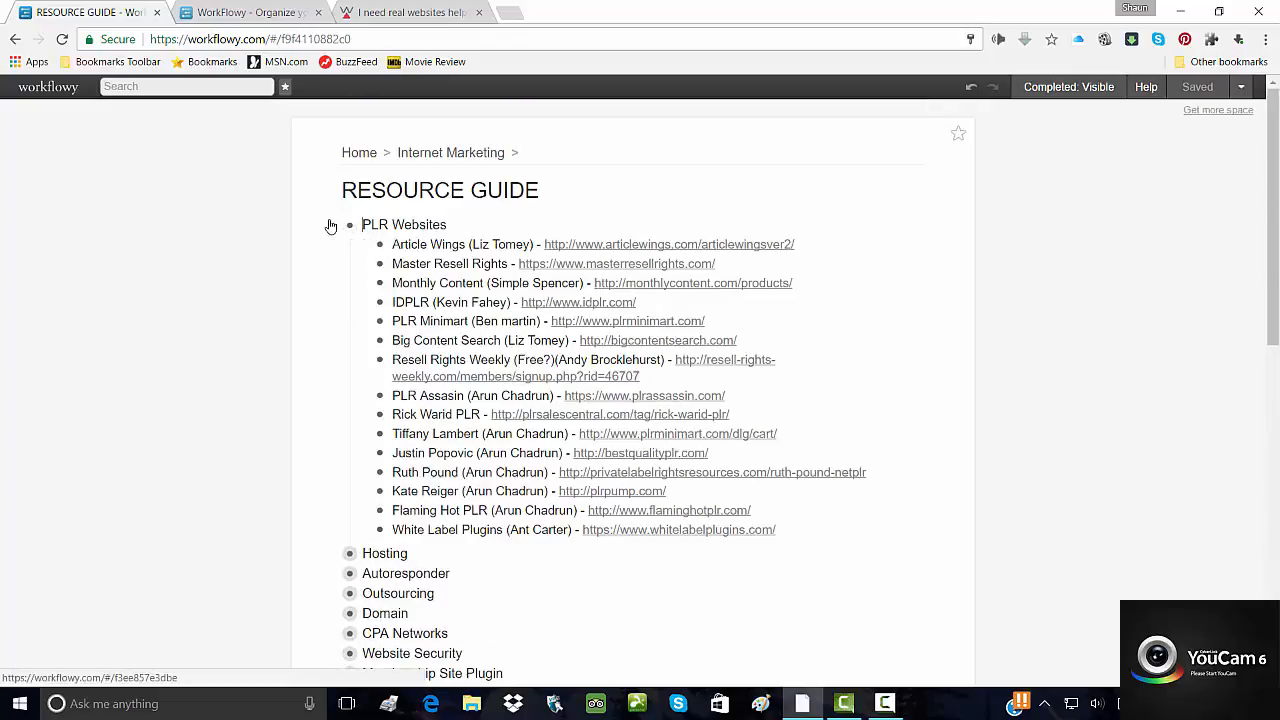
- View the links under "PLR Websites", "Hosting" and "Autoresponder" one category at a time, collapsing each after viewing
left_click(331, 225)
left_click(331, 249)
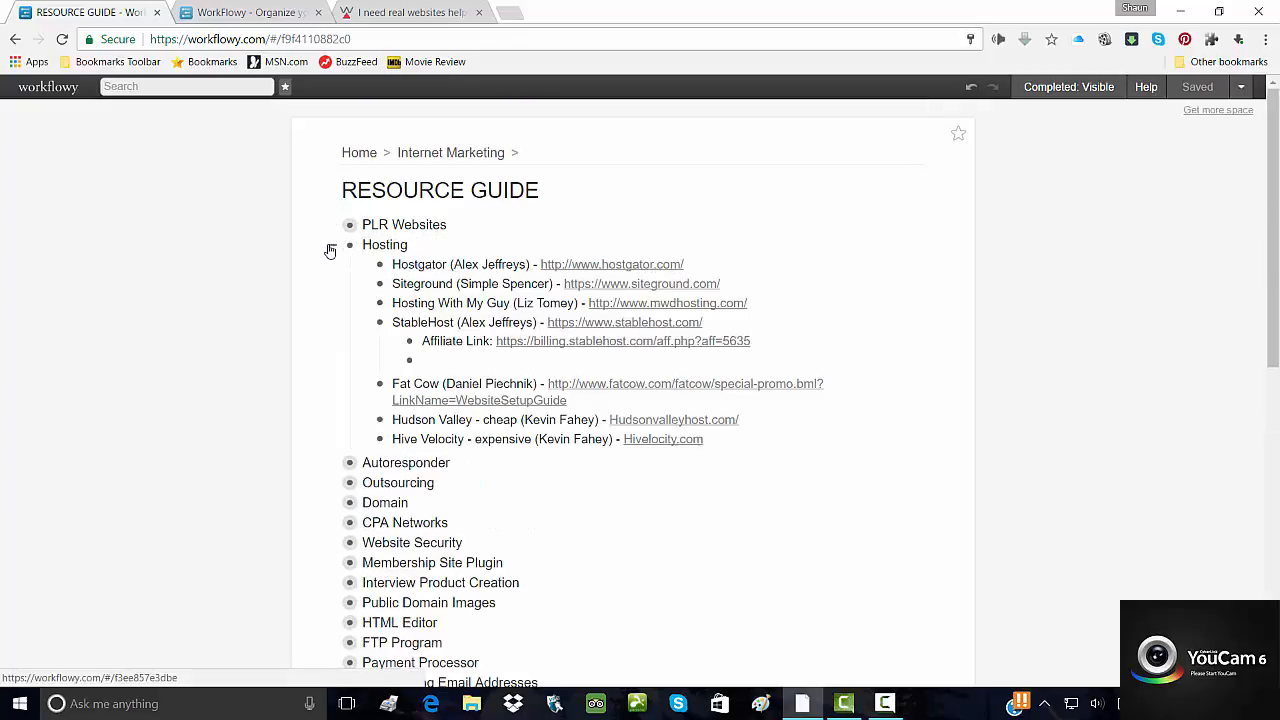
left_click(331, 249)
left_click(336, 266)
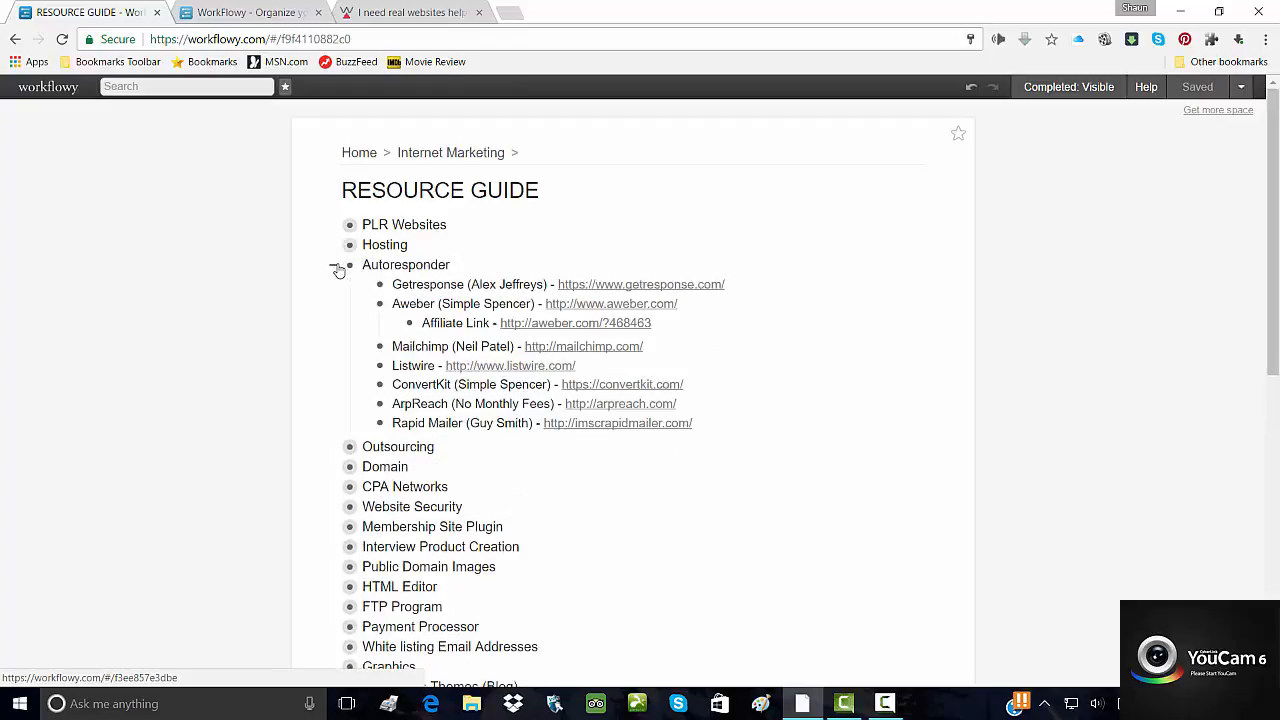
left_click(339, 269)
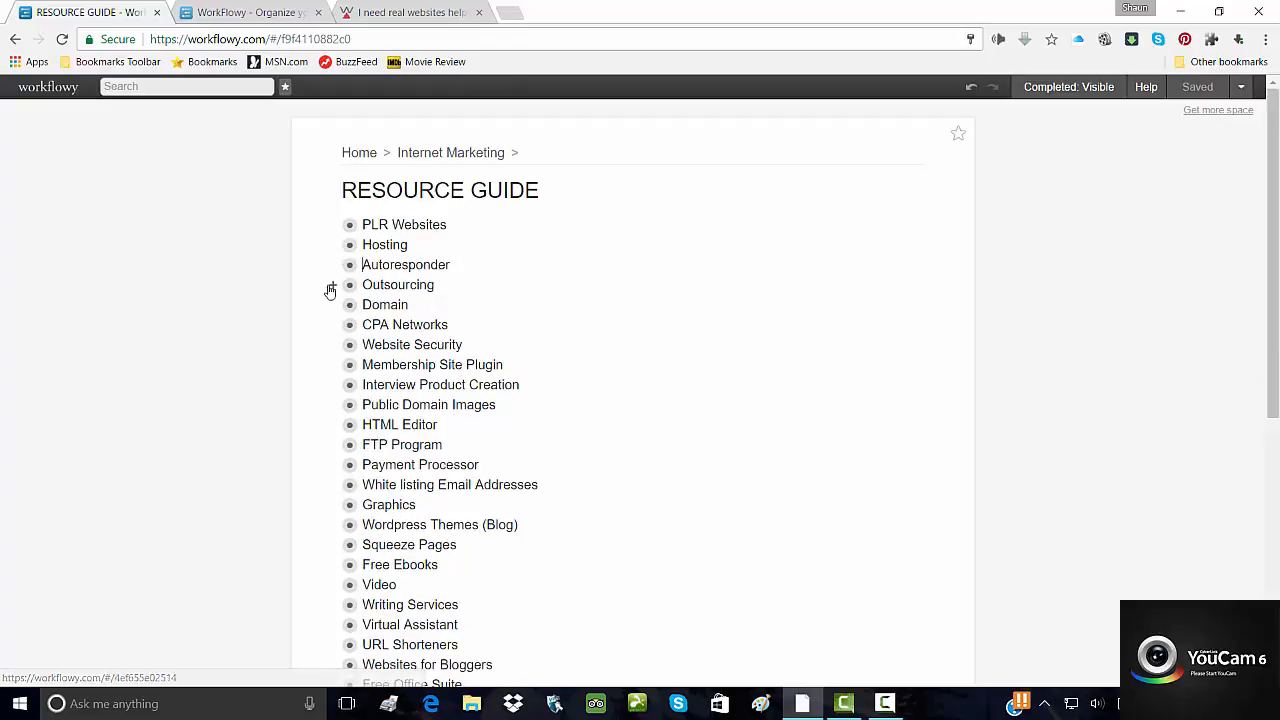
- Expand and collapse "Outsourcing", "Domain" and "CPA Networks" in turn to view their entries
left_click(330, 287)
left_click(330, 291)
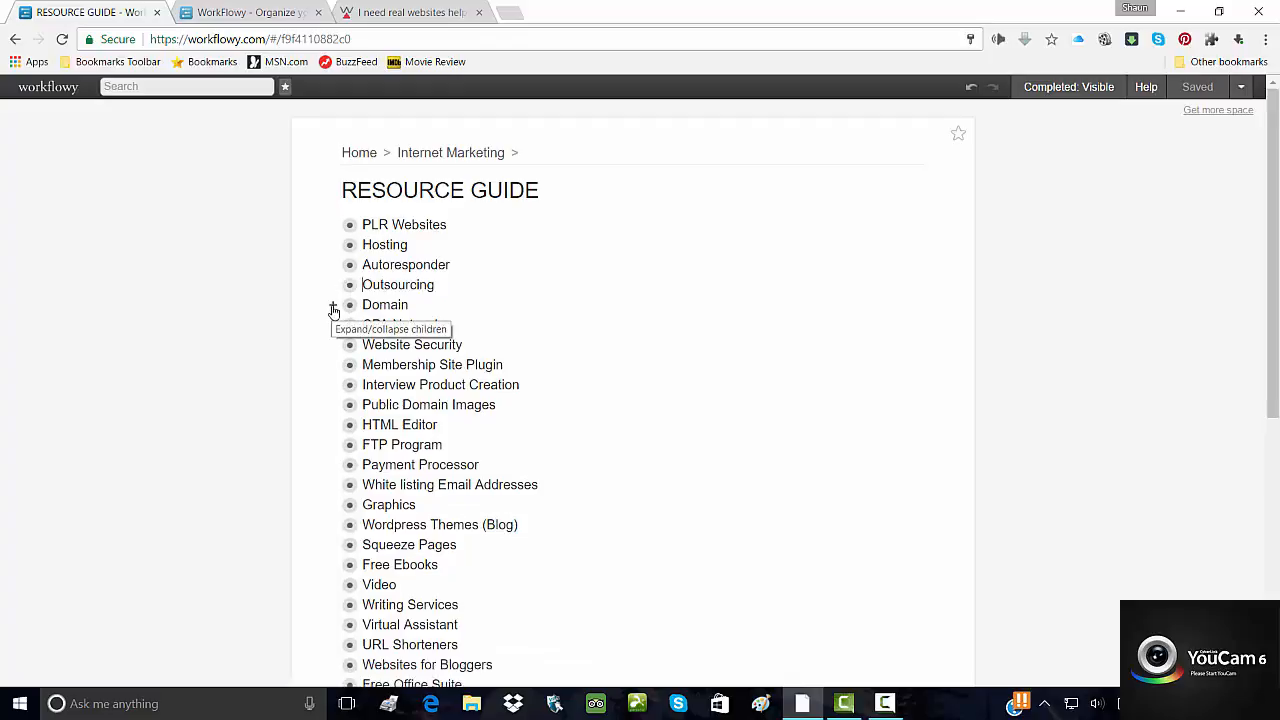
left_click(333, 308)
left_click(333, 310)
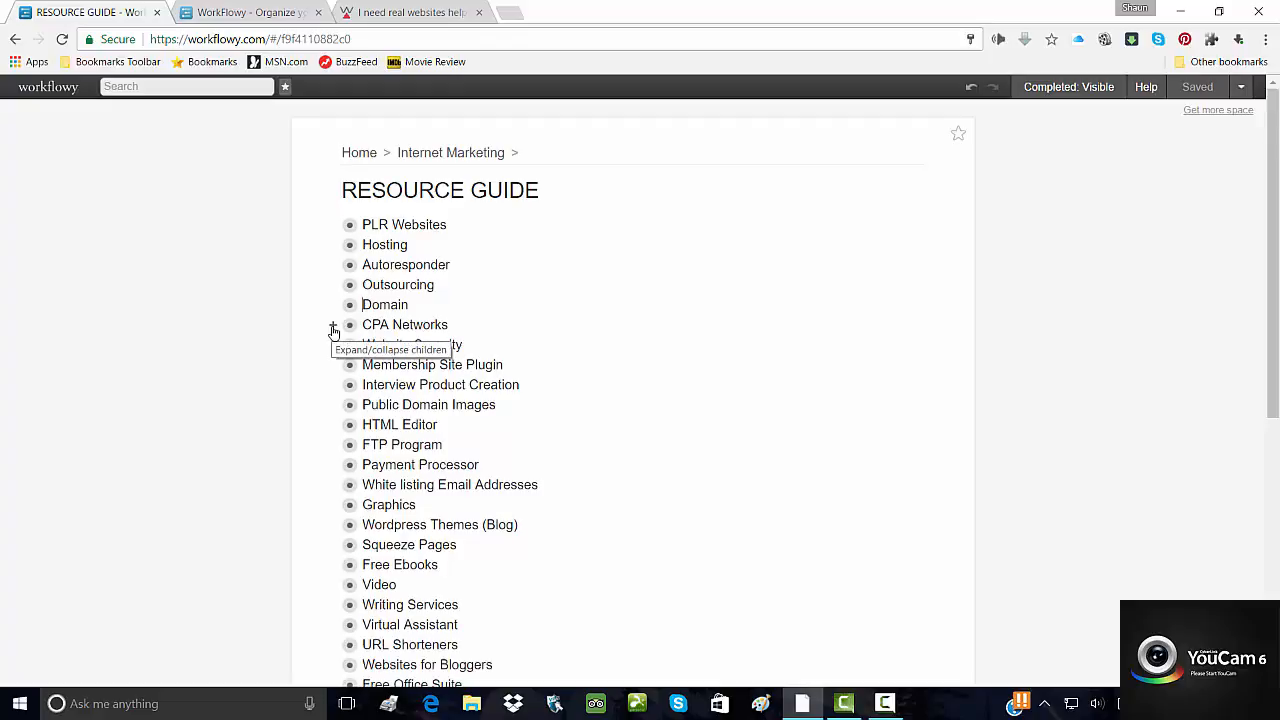
left_click(333, 327)
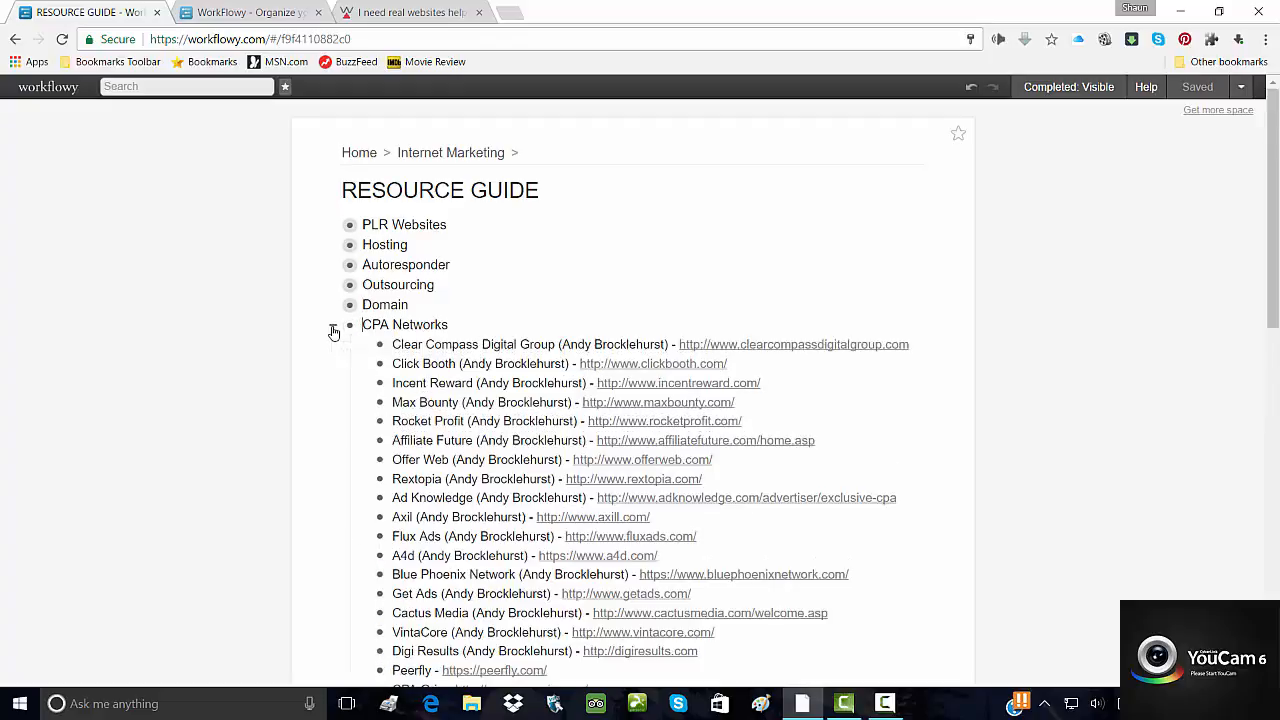
left_click(333, 328)
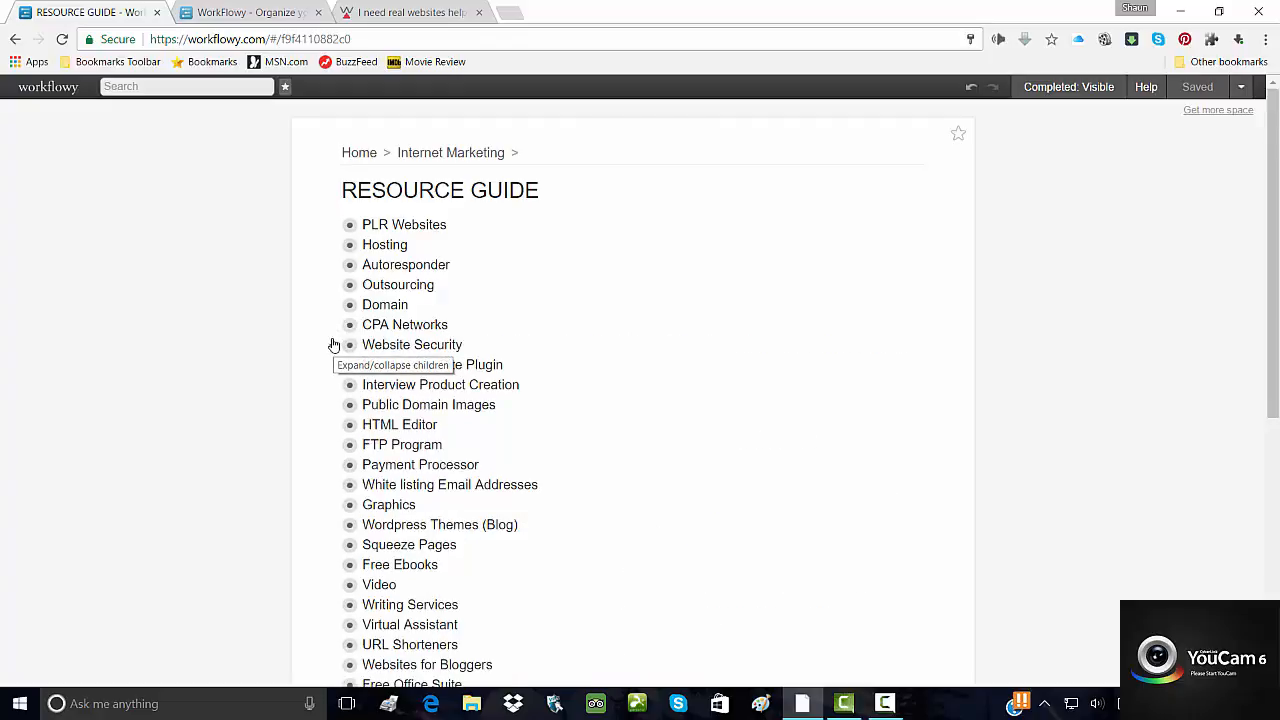
- Add two empty items below "Download Online Videos" at the end of the resource guide and remove them again
scroll(336, 346, "down", 3)
scroll(340, 320, "up", 3)
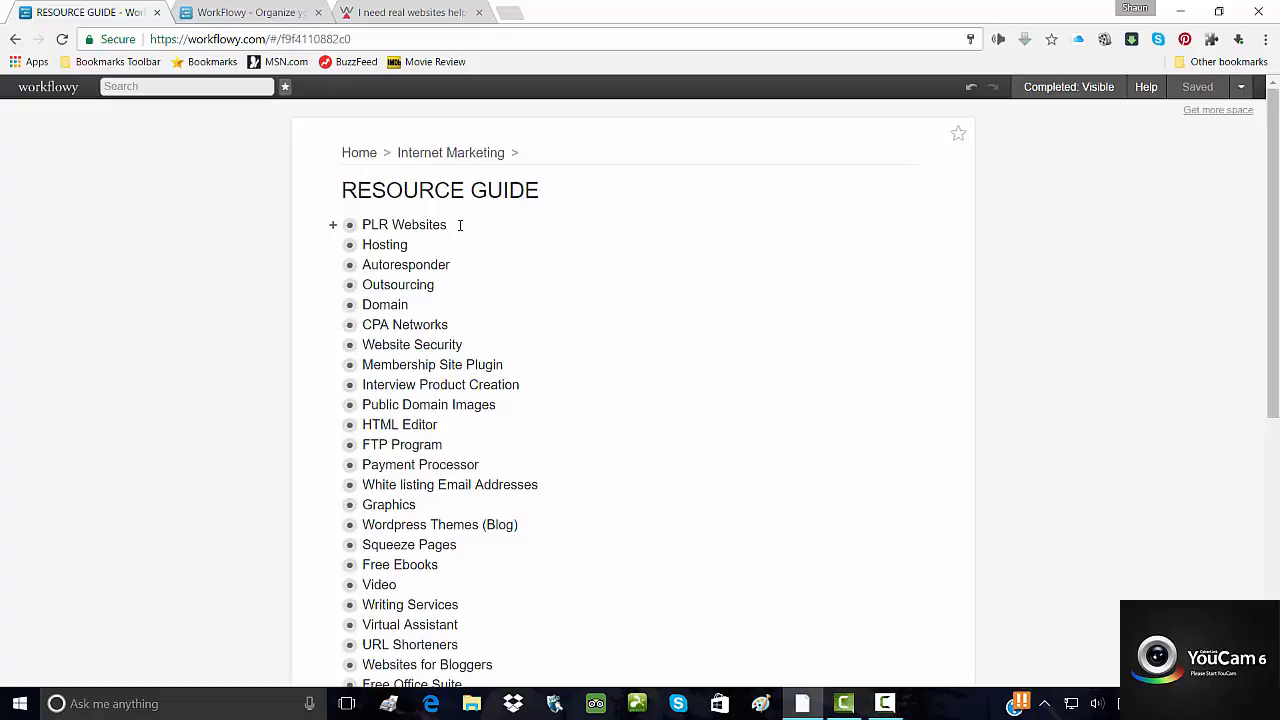
scroll(508, 317, "down", 5)
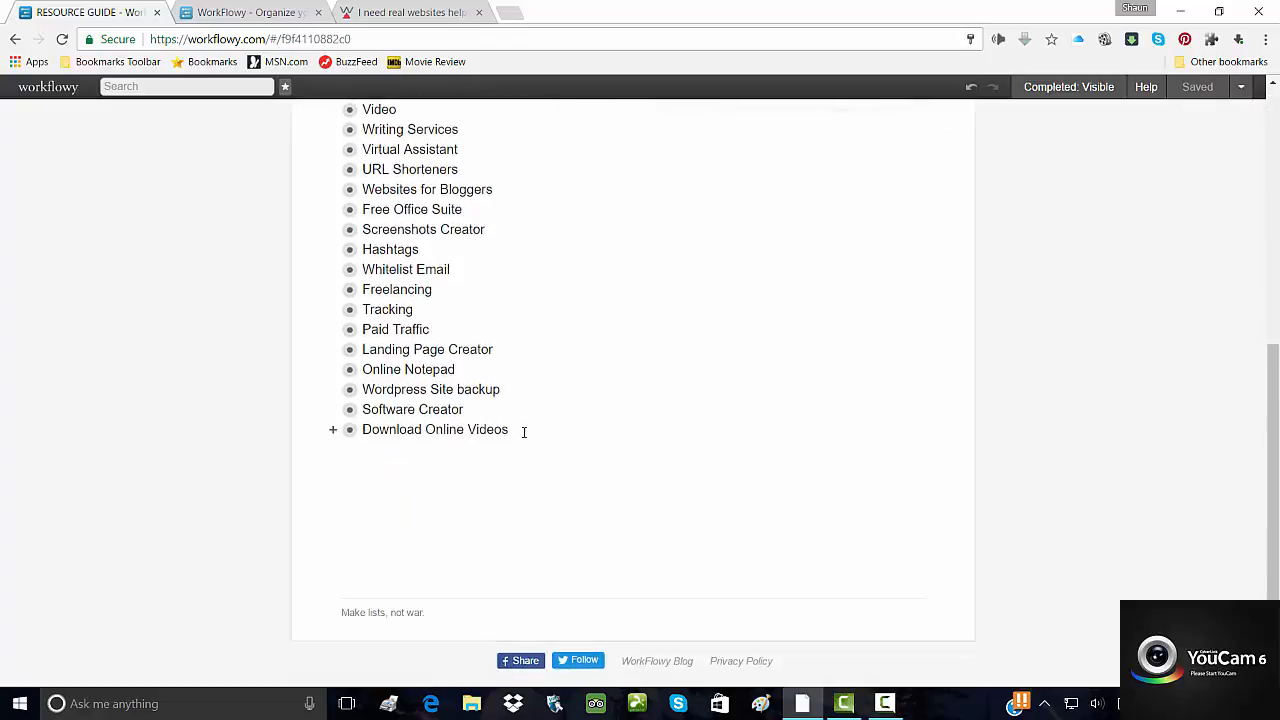
key("Return")
key("Return")
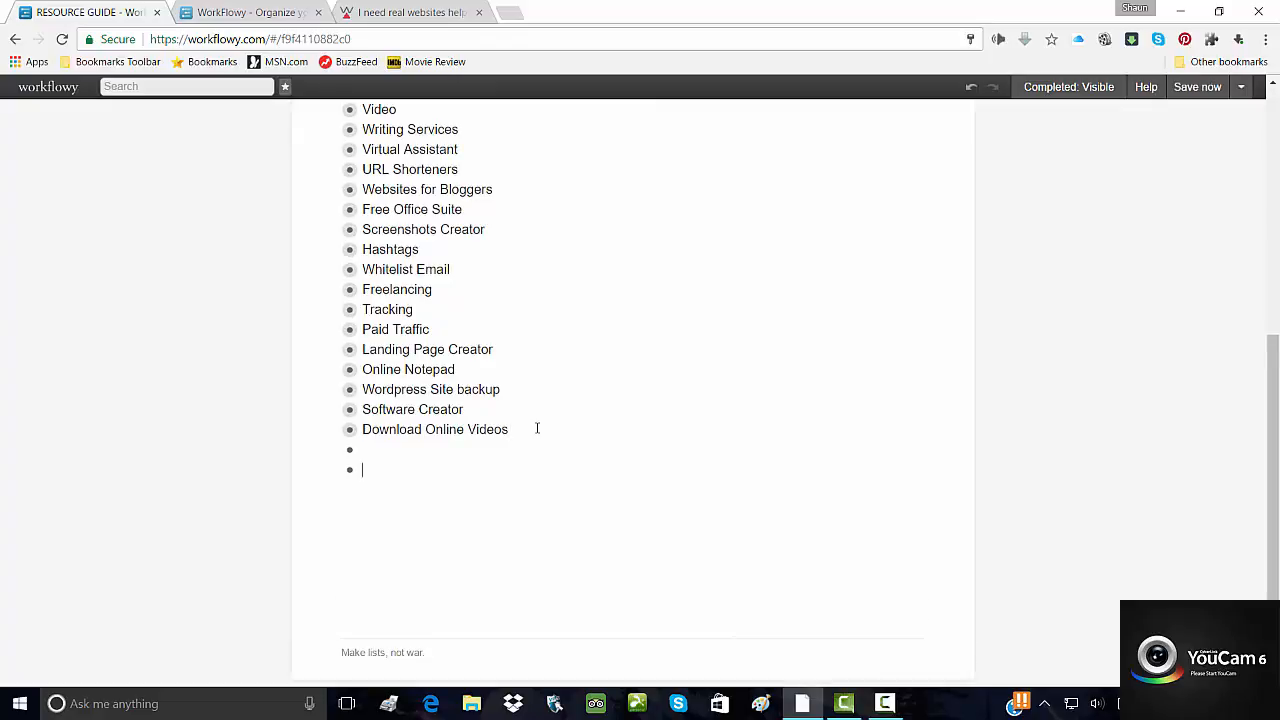
key("BackSpace")
key("BackSpace")
scroll(462, 340, "up", 5)
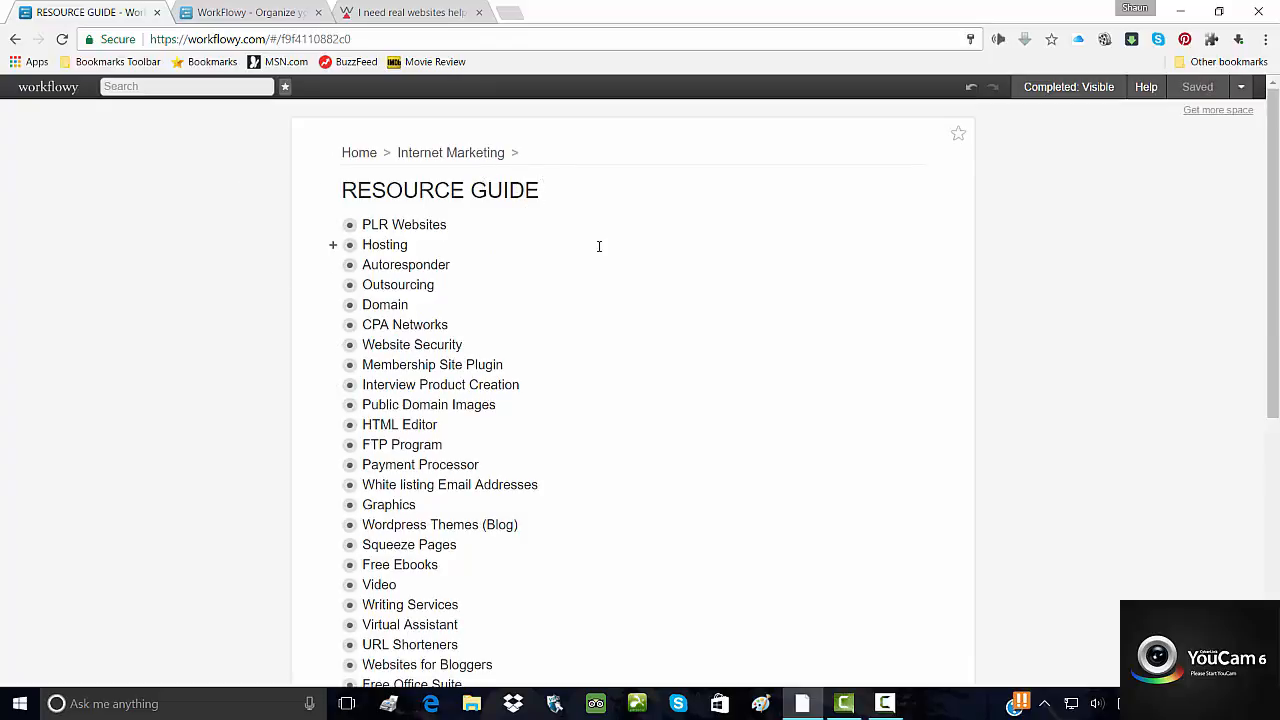
- Open the WorkFlowy referrals page and examine the free space offer, invite form, share link and list of referred people
left_click(240, 14)
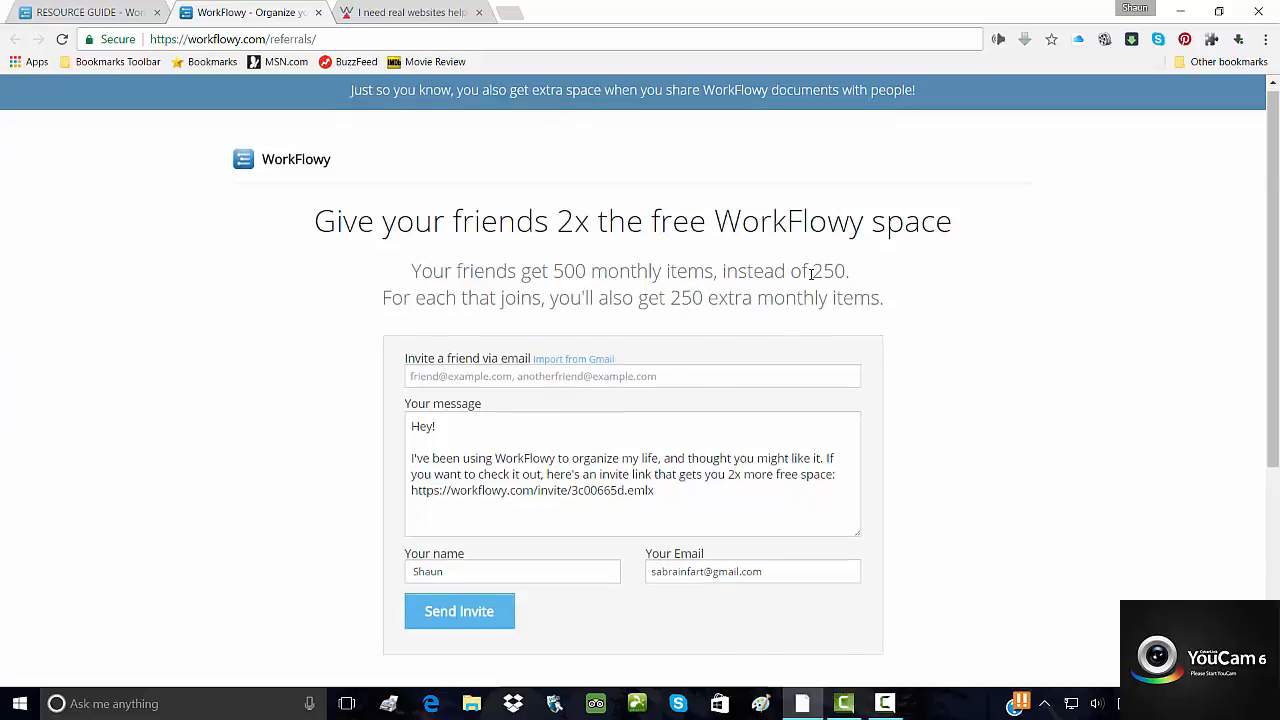
scroll(810, 277, "down", 3)
scroll(930, 315, "up", 3)
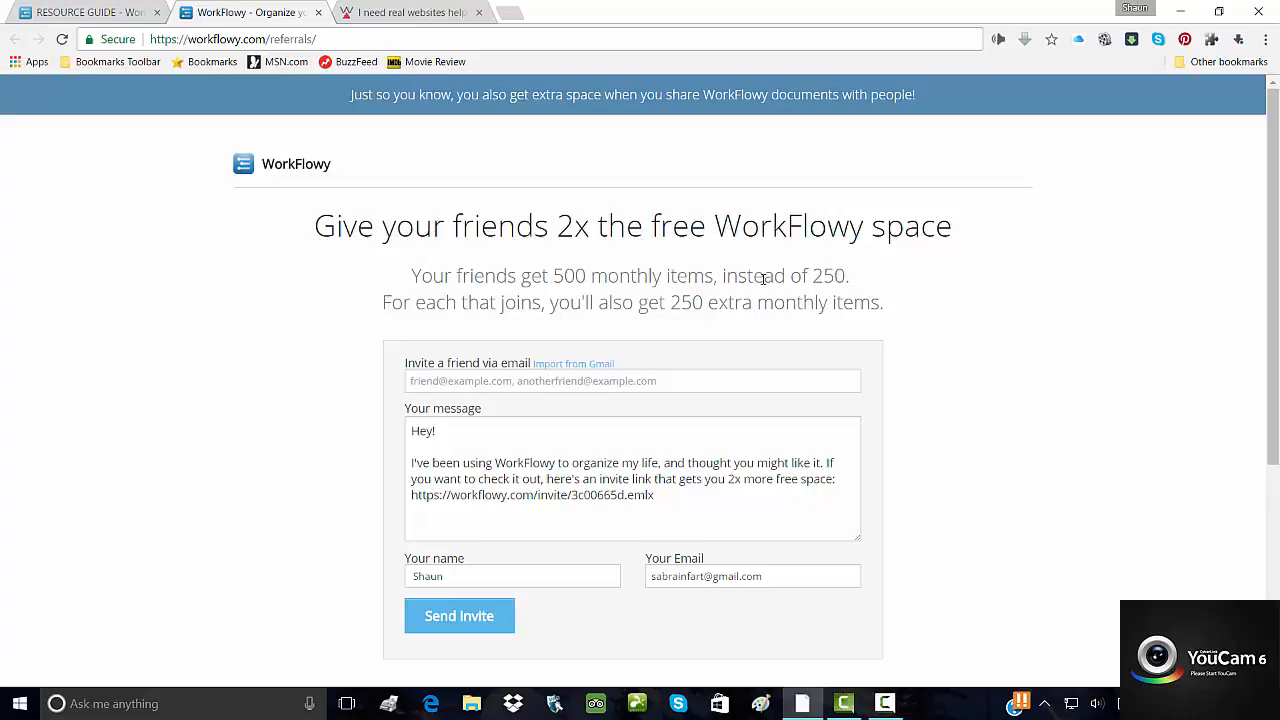
scroll(763, 278, "down", 1)
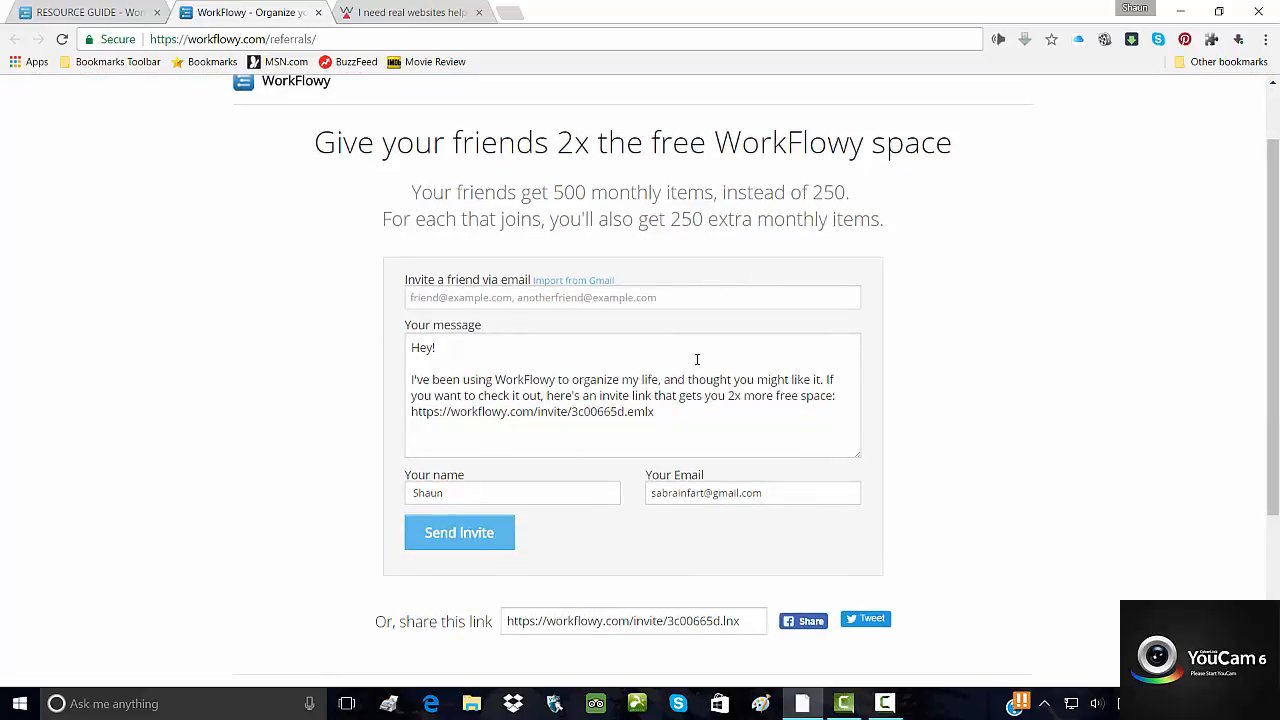
scroll(561, 334, "down", 3)
scroll(563, 334, "up", 3)
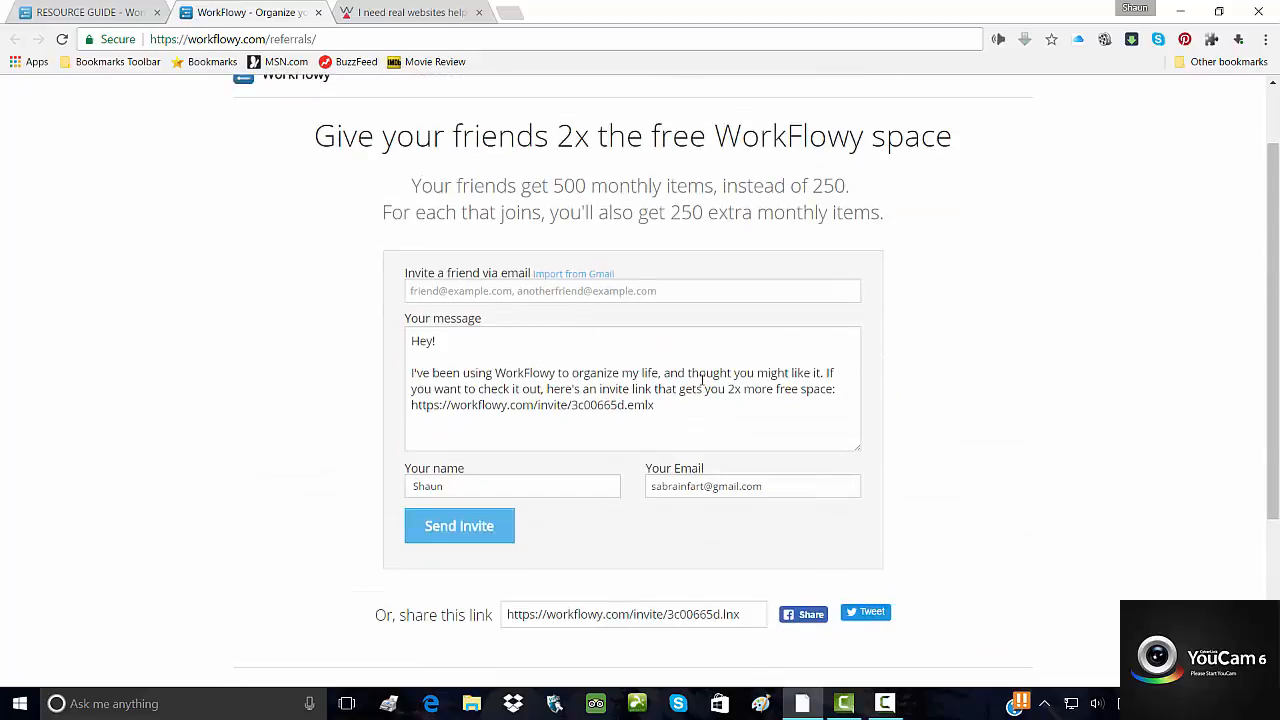
scroll(703, 380, "down", 2)
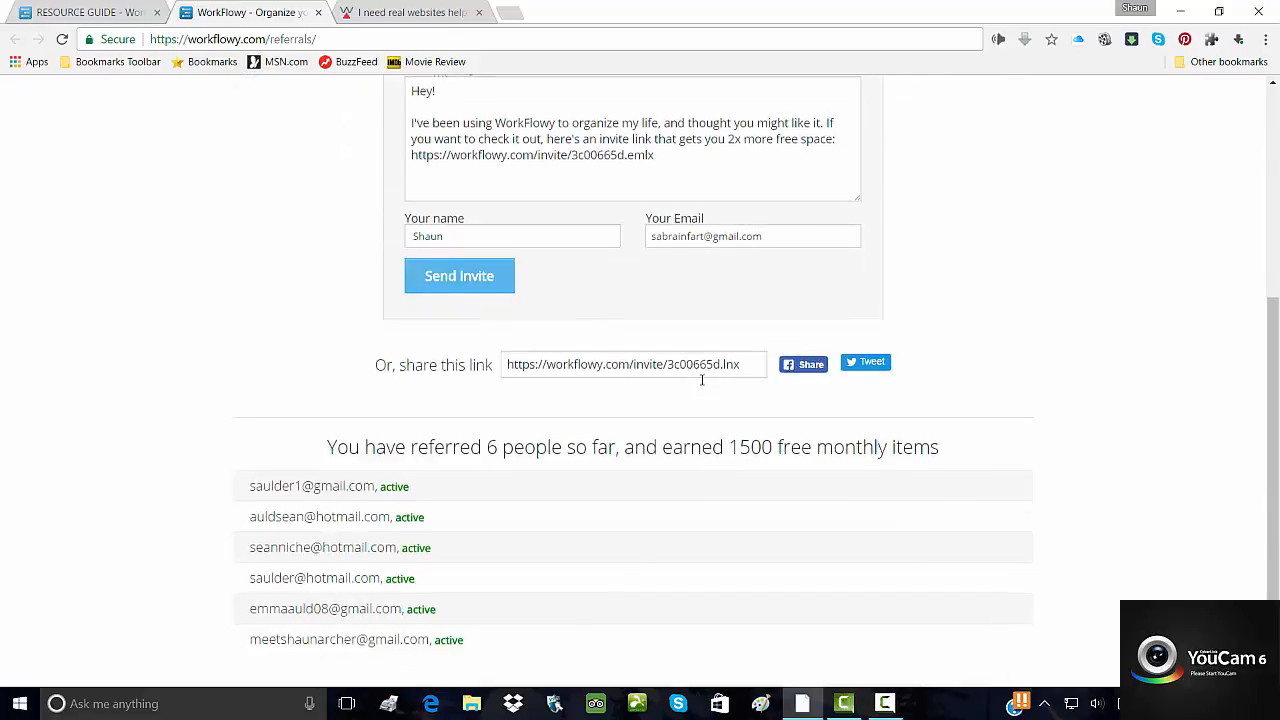
scroll(703, 380, "up", 2)
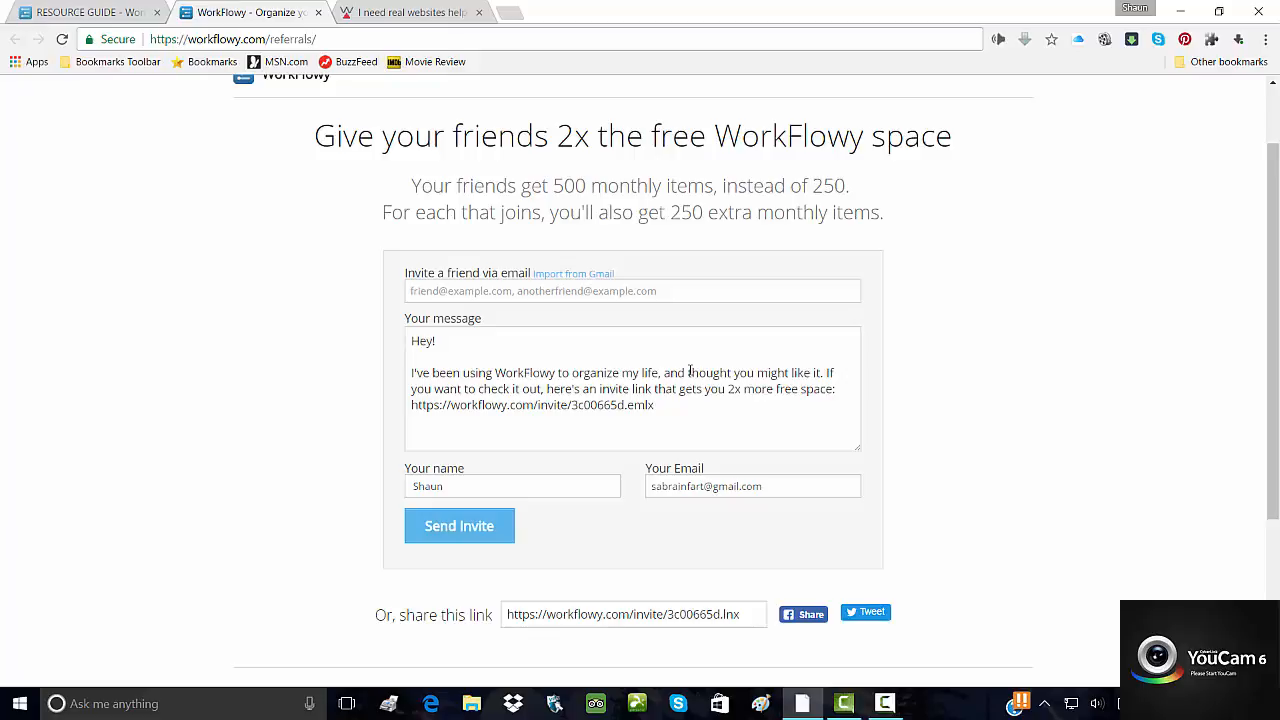
scroll(690, 372, "down", 2)
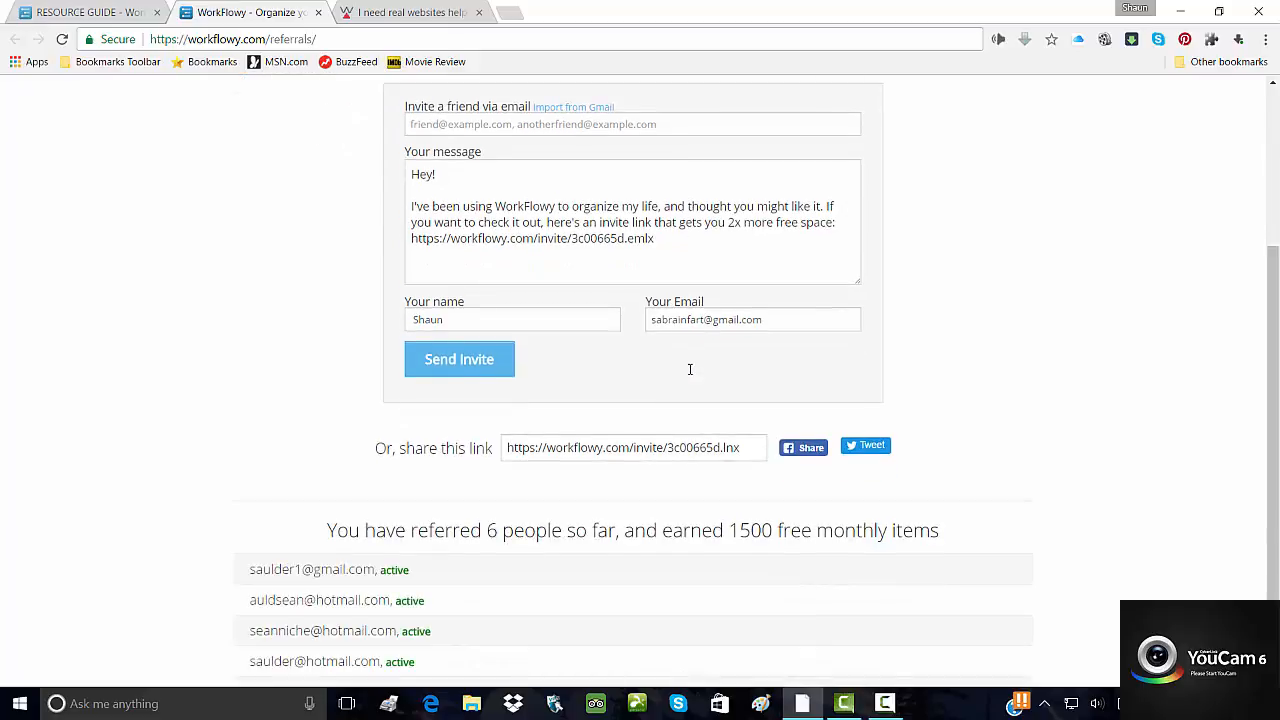
scroll(690, 369, "down", 1)
scroll(634, 349, "up", 2)
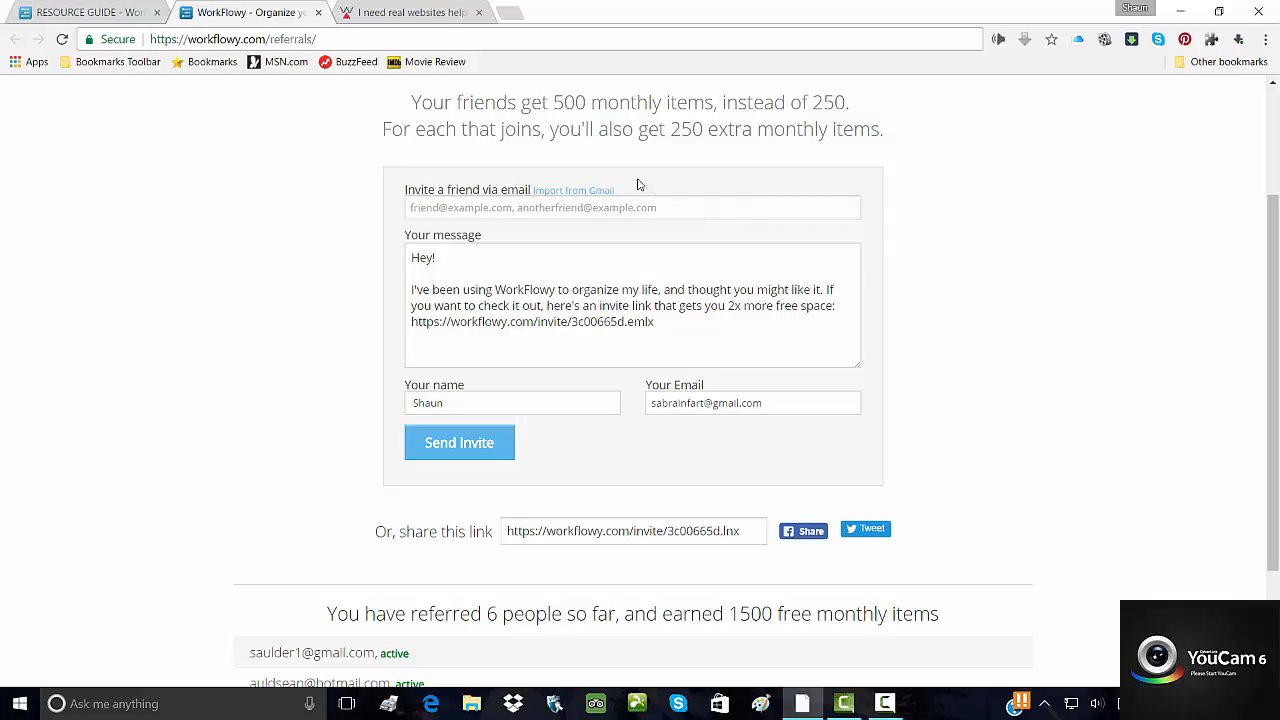
scroll(690, 340, "down", 1)
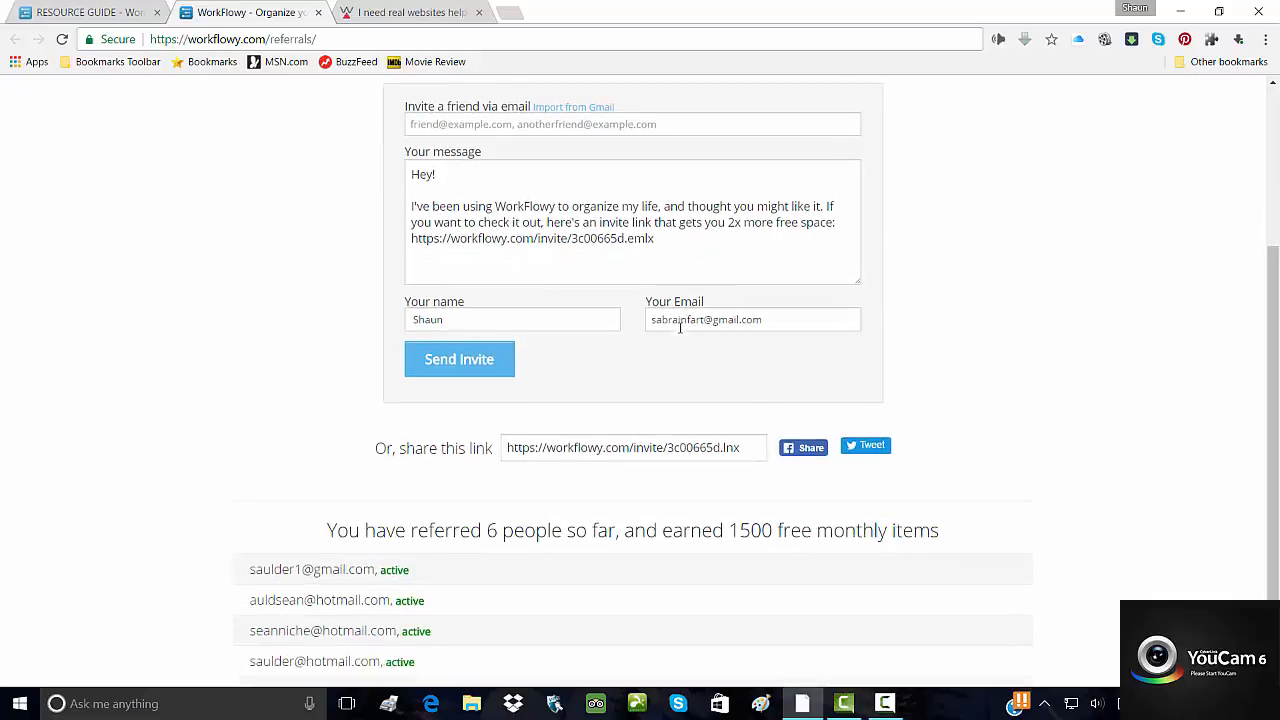
scroll(700, 345, "up", 3)
- Return to the "RESOURCE GUIDE" list, open the account settings to review the options, and close them
left_click(104, 14)
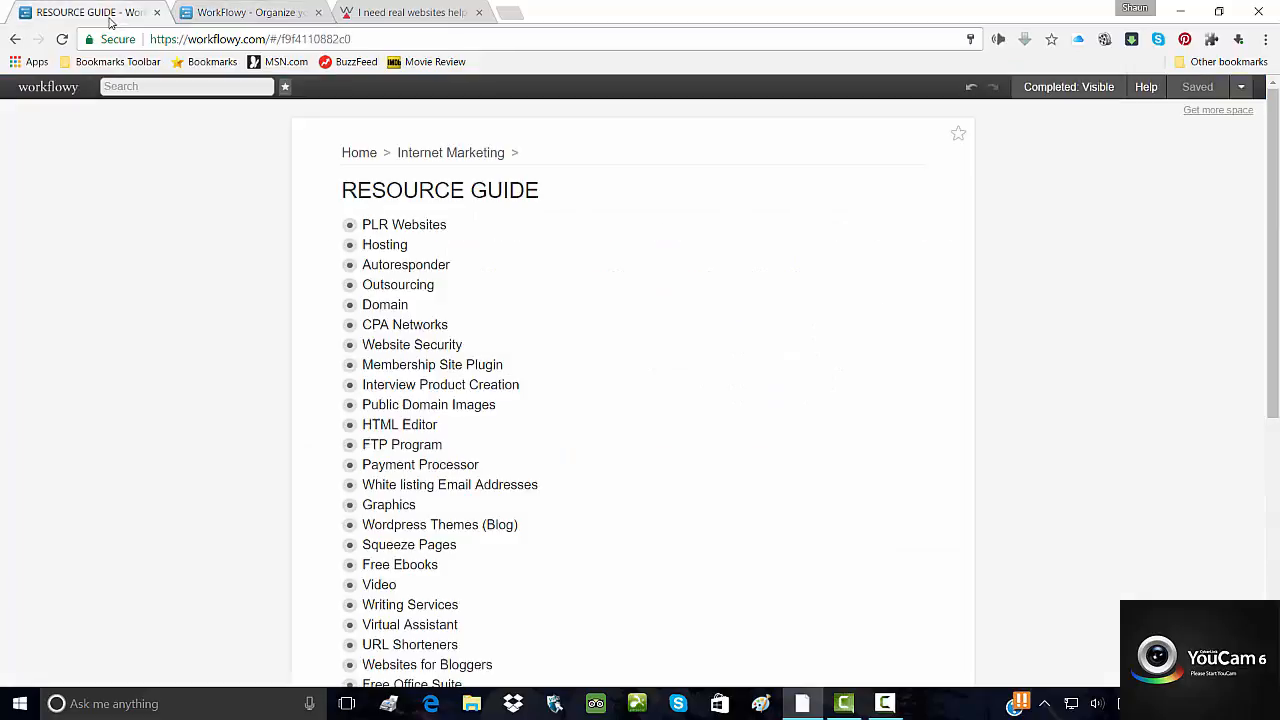
left_click(1238, 87)
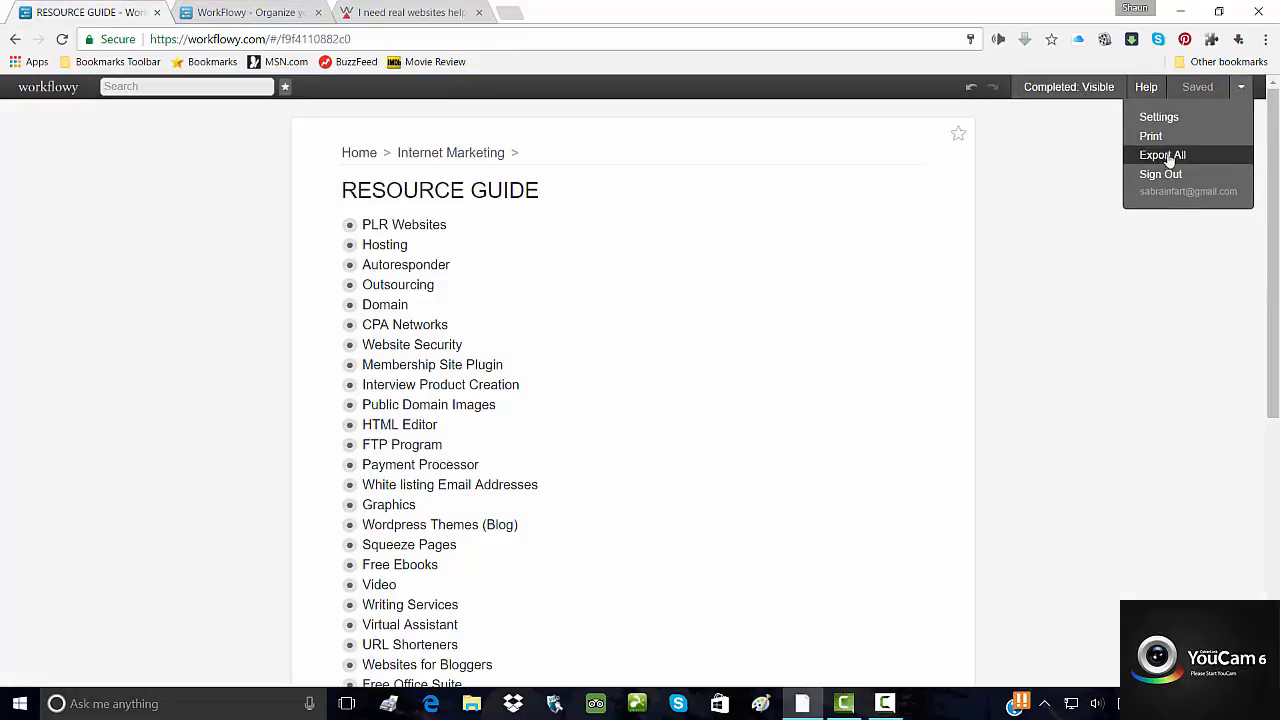
left_click(1159, 118)
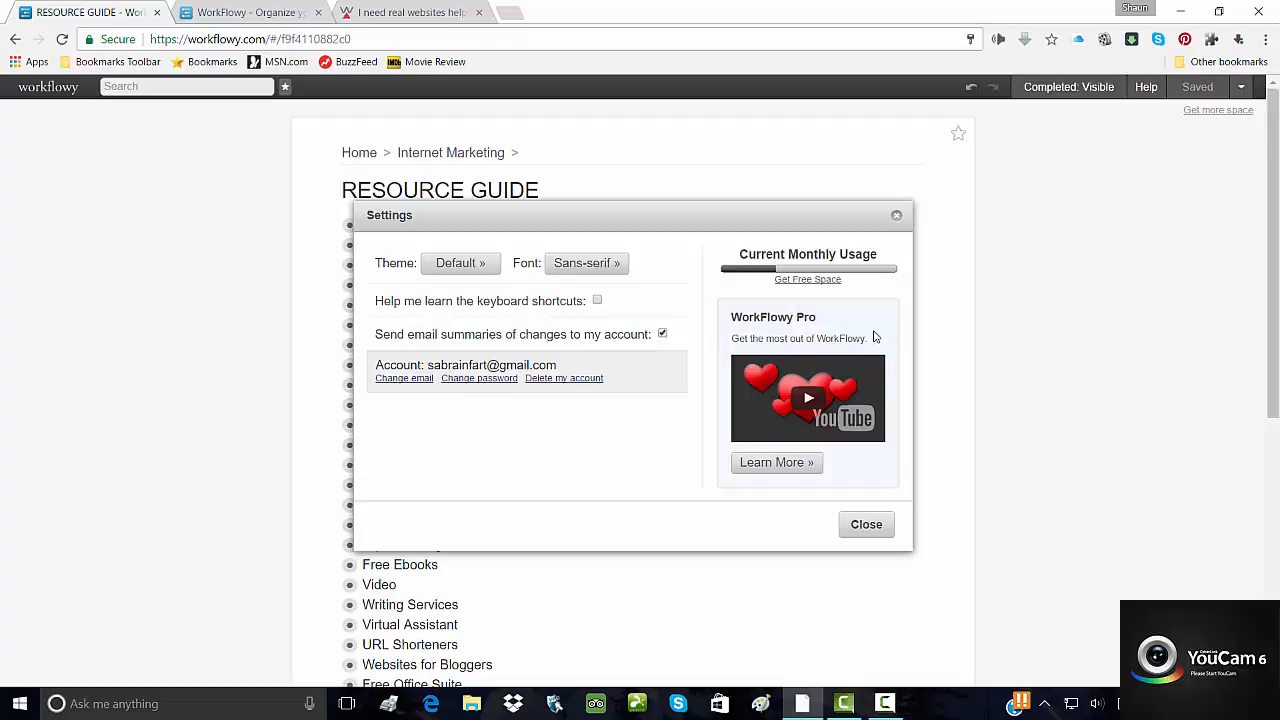
left_click(876, 533)
- Open the export of all lists, look through the formatted content, and close the export
left_click(1242, 88)
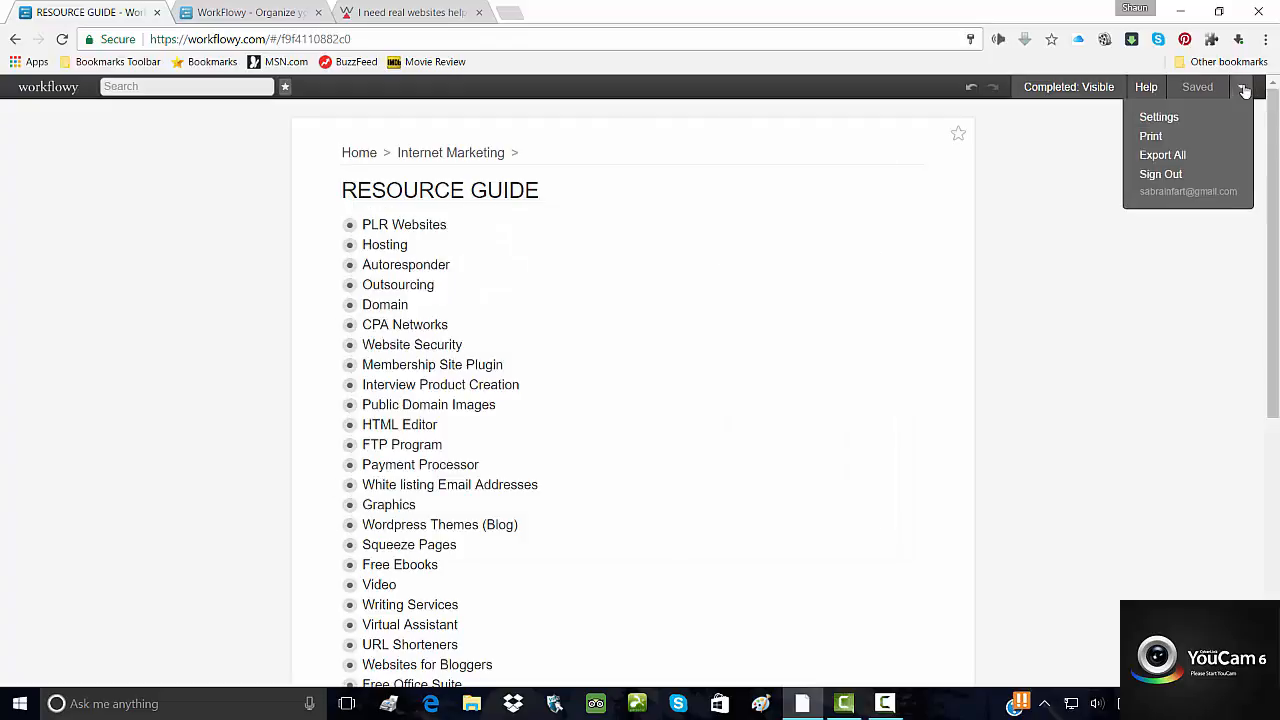
left_click(1178, 156)
left_click(755, 258)
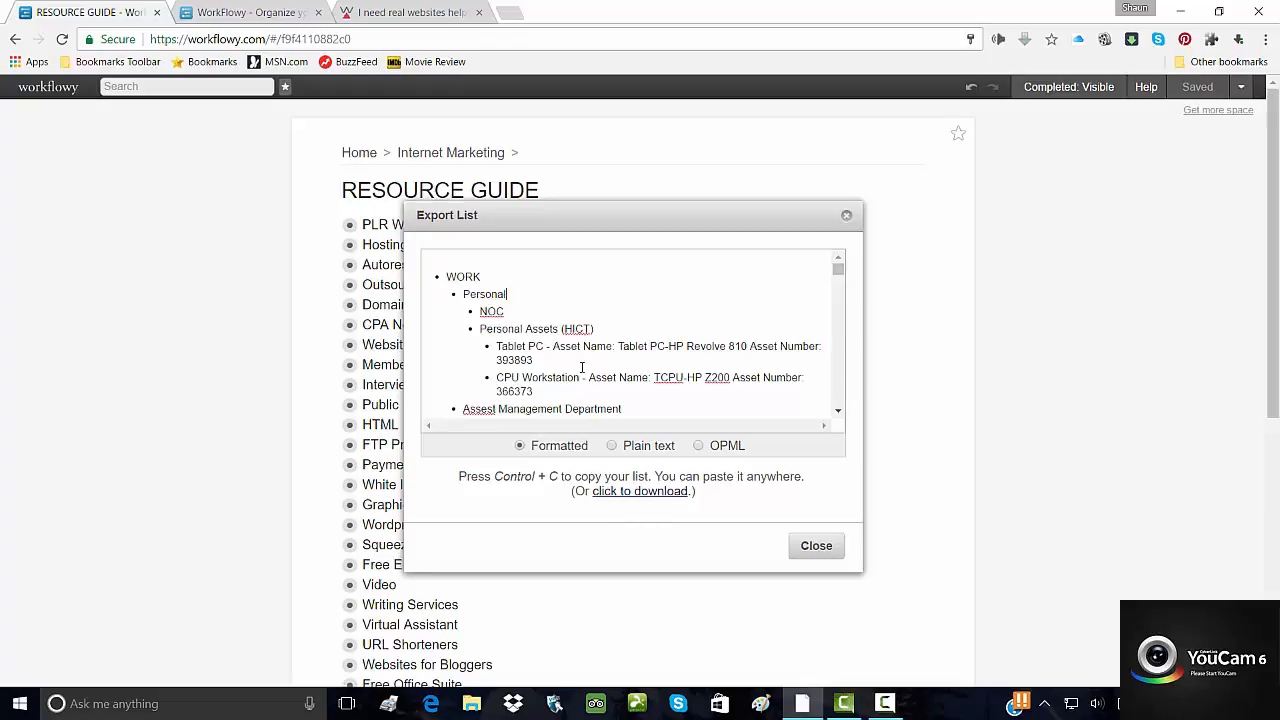
scroll(646, 336, "down", 15)
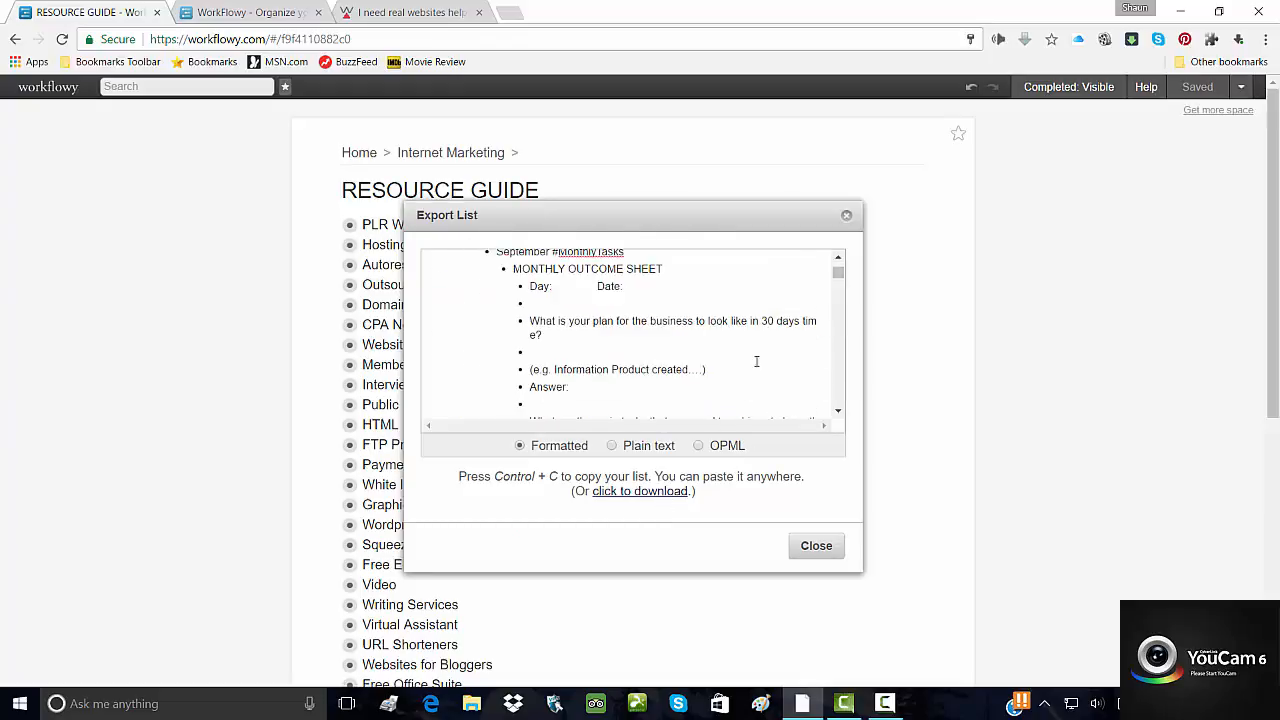
mouse_move(838, 274)
left_mouse_down()
mouse_move(840, 364)
mouse_move(845, 255)
left_mouse_up()
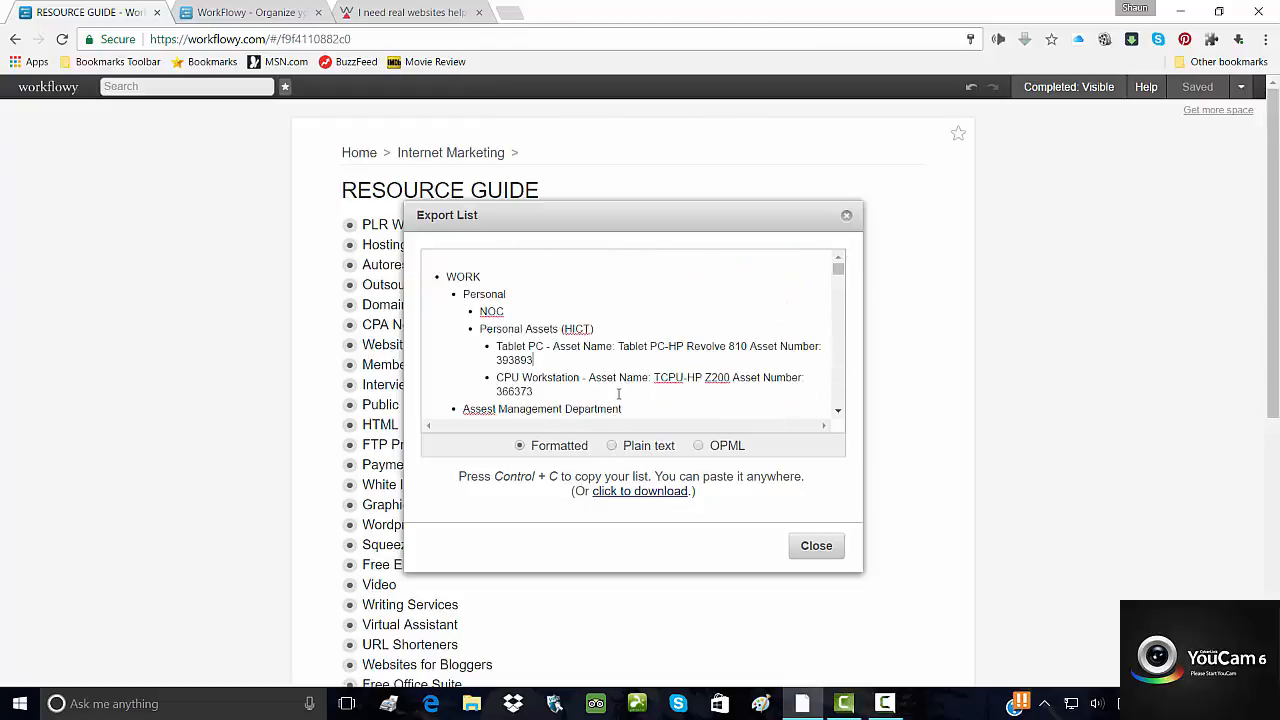
left_click(816, 545)
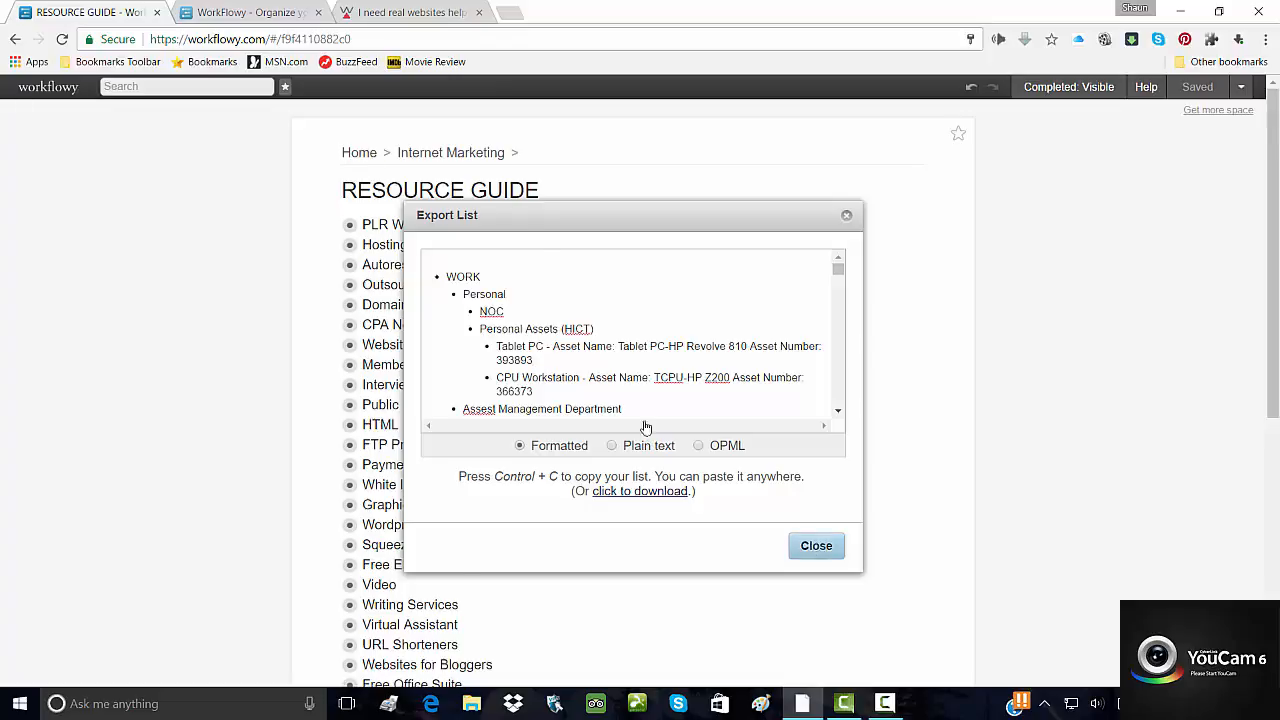
- Open the "Hosting" category and select all of its entries for copying
left_click(349, 245)
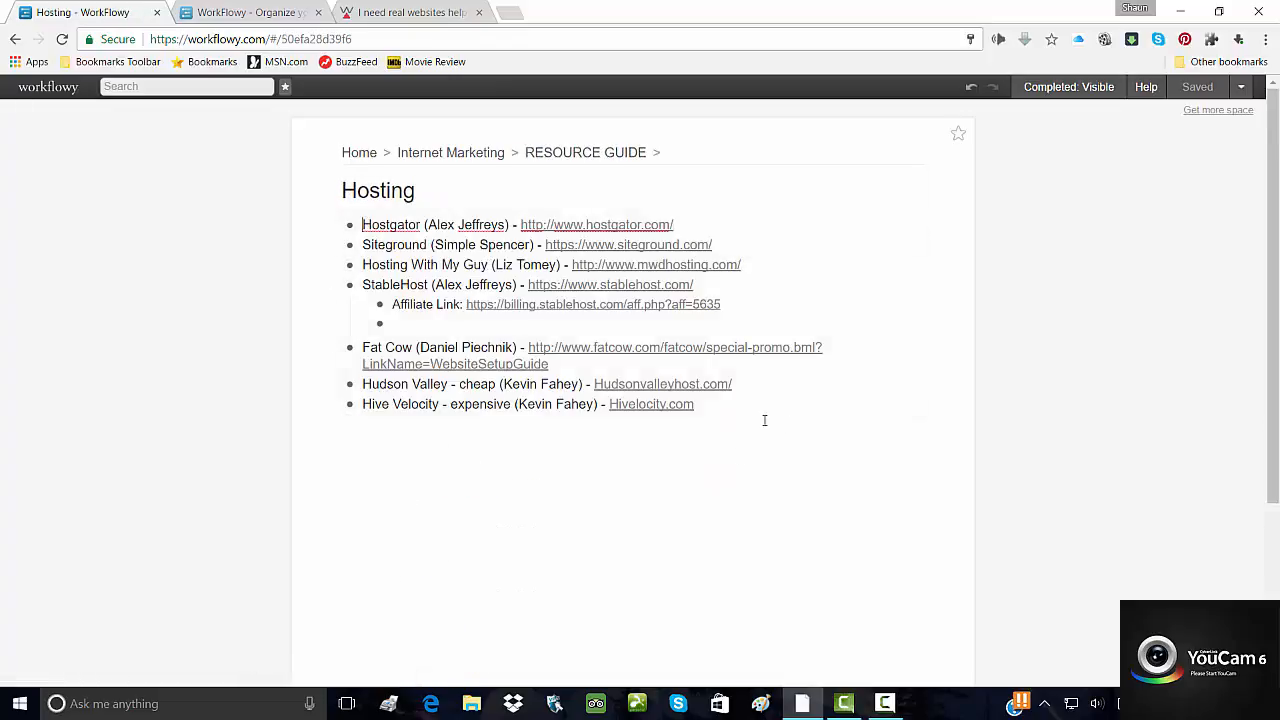
left_click_drag(676, 226, 373, 242)
left_click(792, 467)
left_click_drag(596, 384, 385, 224)
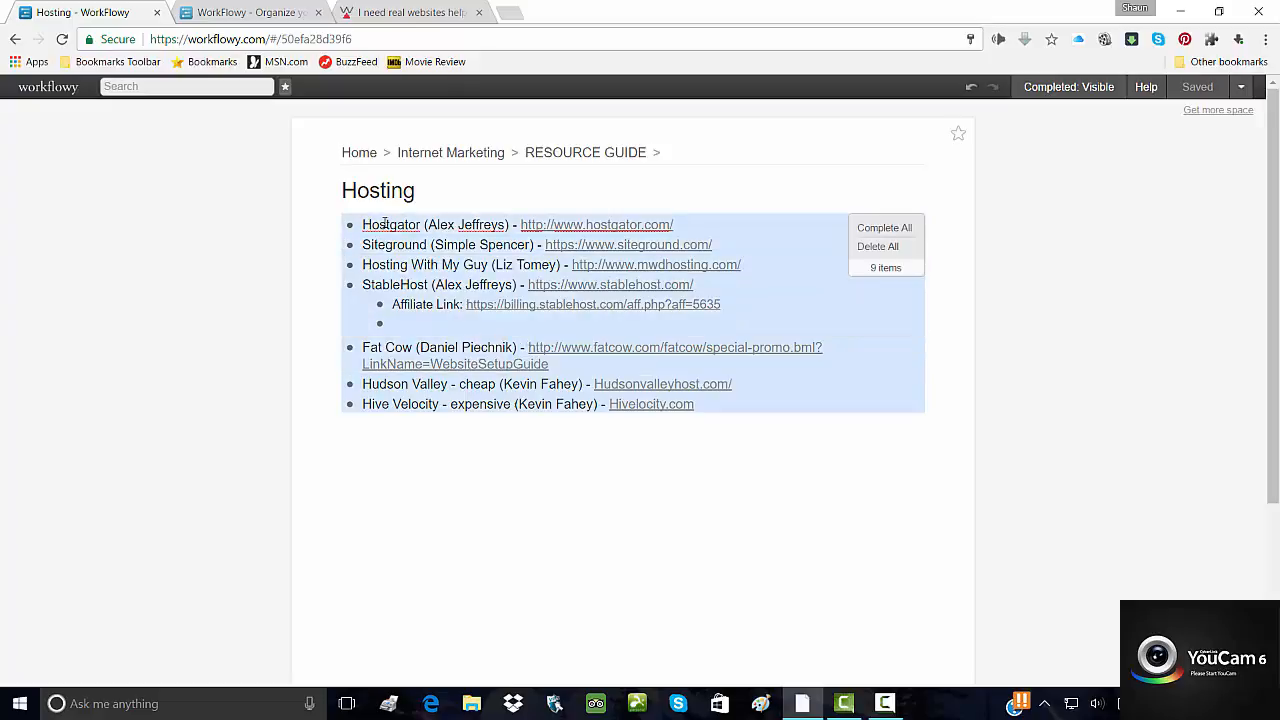
- Switch to Microsoft Word, paste the copied "Hosting" entries into a blank maximised document, and close Word
left_click(19, 704)
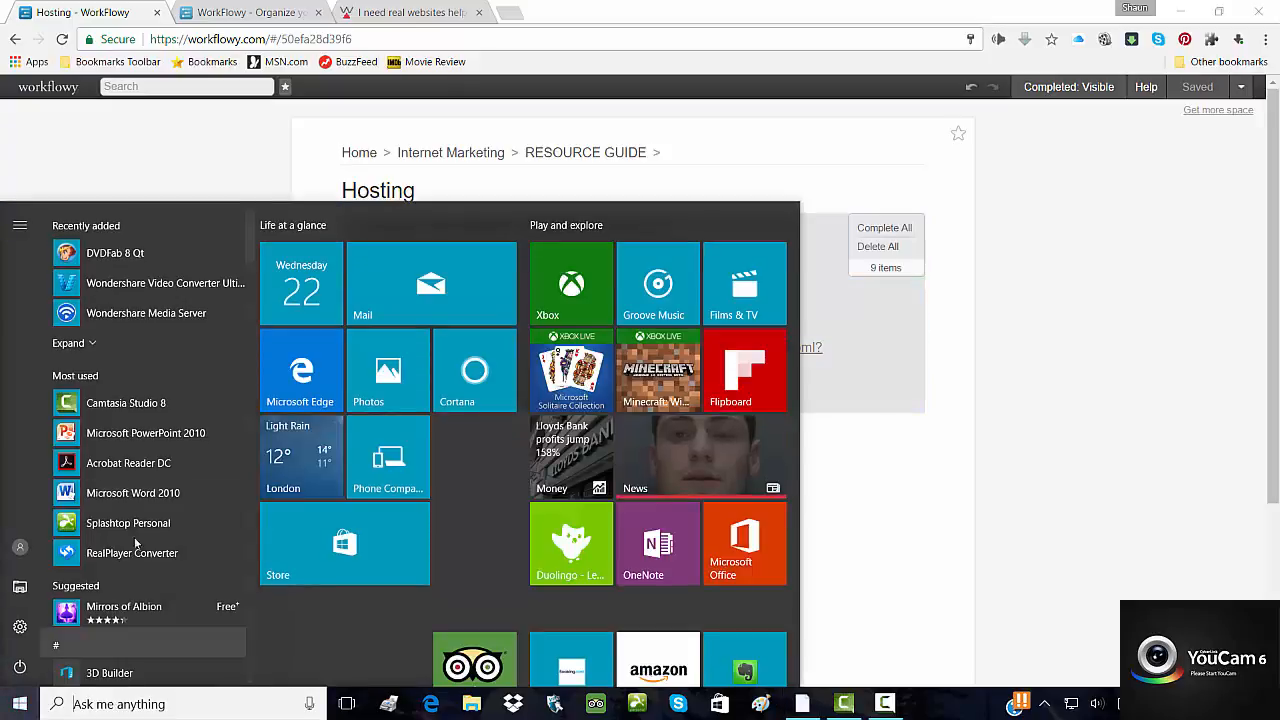
scroll(125, 385, "down", 4)
scroll(125, 390, "up", 4)
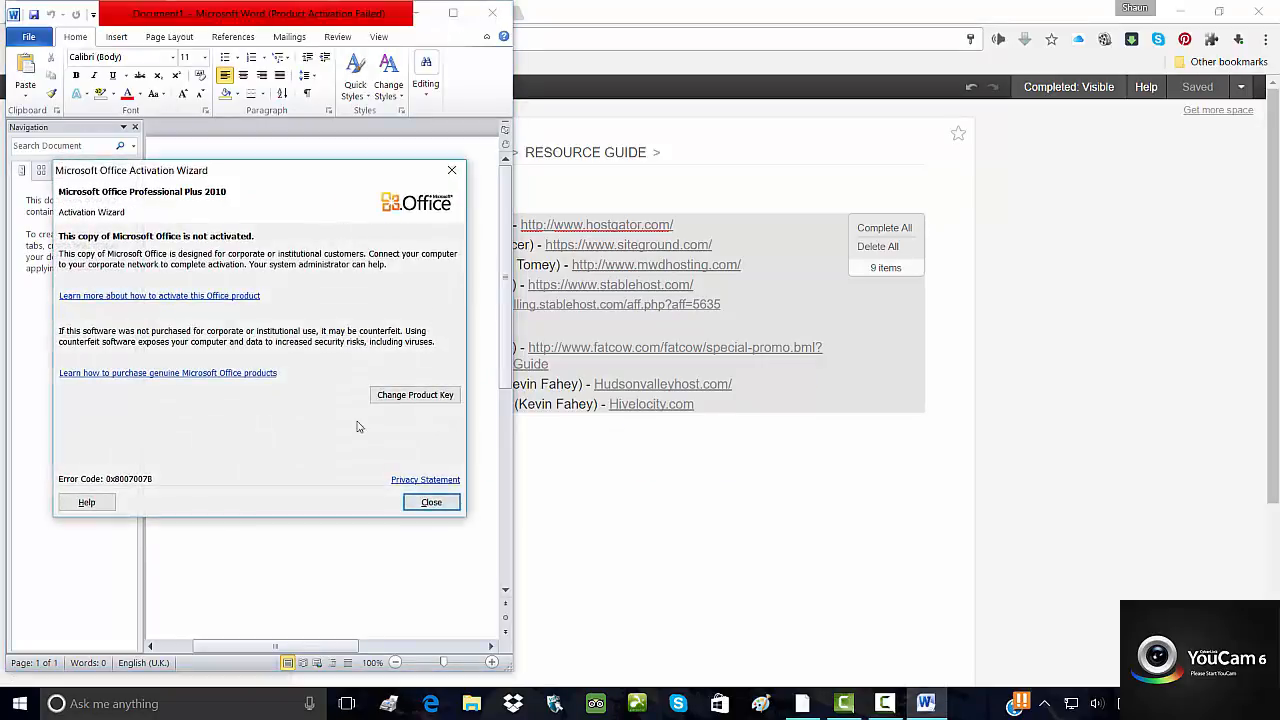
left_click(431, 502)
left_click(453, 13)
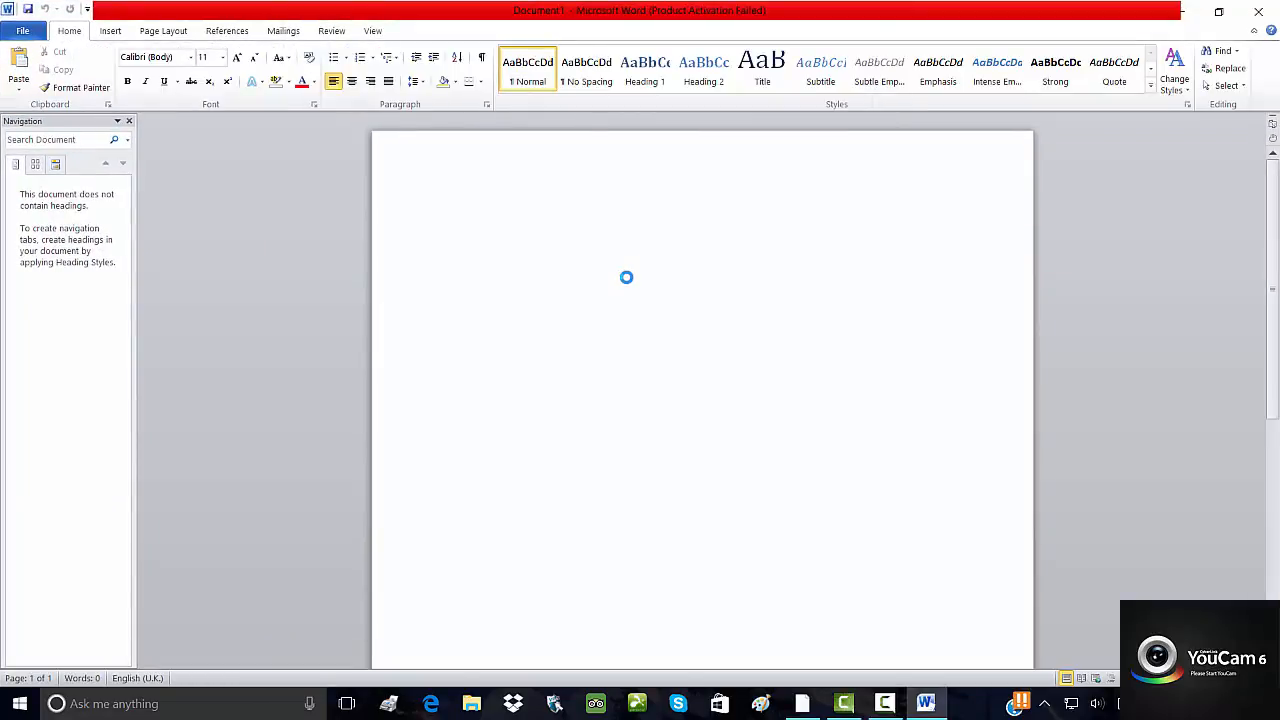
type("Hostgator (Alex Jeffreys) - http://www.hostgator.com/ Siteground (Simple Spencer) - https://www.siteground.com/ Hosting With My Guy (Liz Tomey) - http://www.mwdhosting.com/ StableHost (Alex Jeffreys) - https://www.stablehost.com/ Affiliate Link: https://billing.stablehost.com/aff.php?aff=5635  Fat Cow (Daniel Piechnik) - http://www.fatcow.com/fatcow/special-promo.bml?LinkName=WebsiteSetupGuide Hudson Valley - cheap (Kevin Fahey) - Hudsonvalleyhost.com/ Hive Velocity - expensive (Kevin Fahey) - Hivelocity.com")
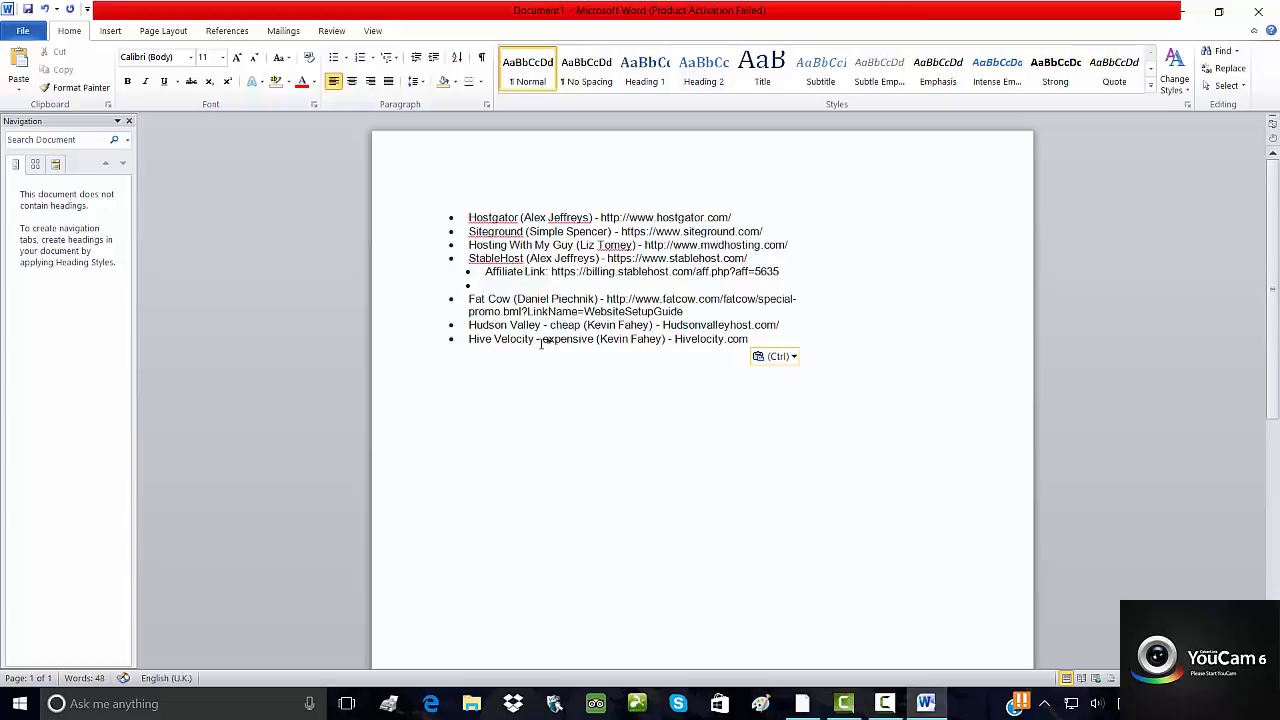
left_click(1258, 11)
left_click(704, 372)
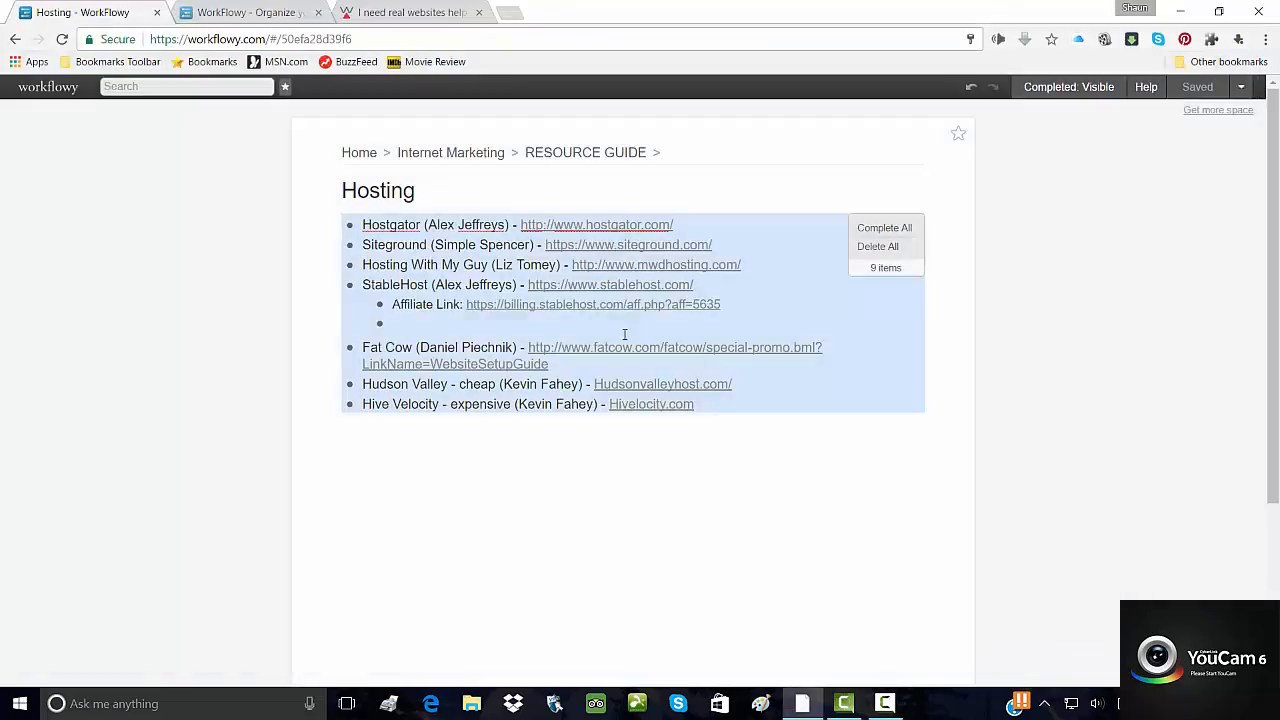
- Return to the Home list, select the sample "To Do List" with all its sub-items, and clear the selection
left_click(371, 156)
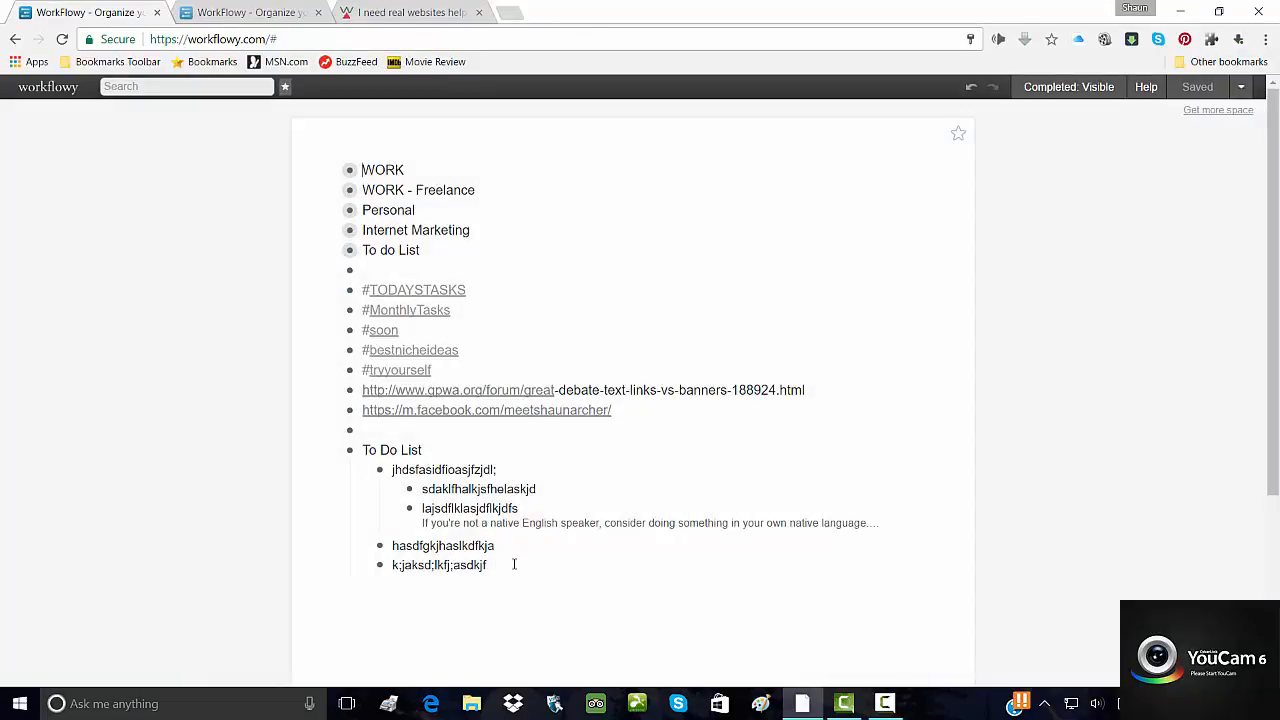
left_click_drag(514, 564, 362, 453)
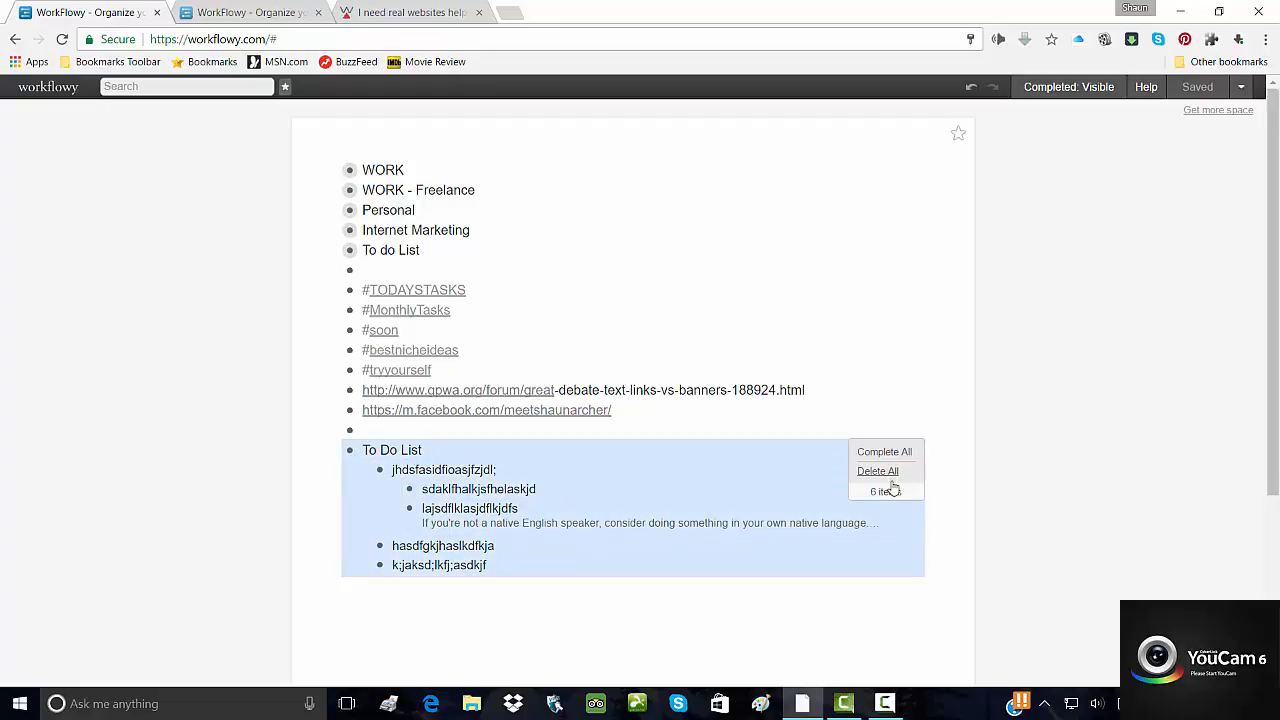
left_click(957, 527)
left_click(417, 211)
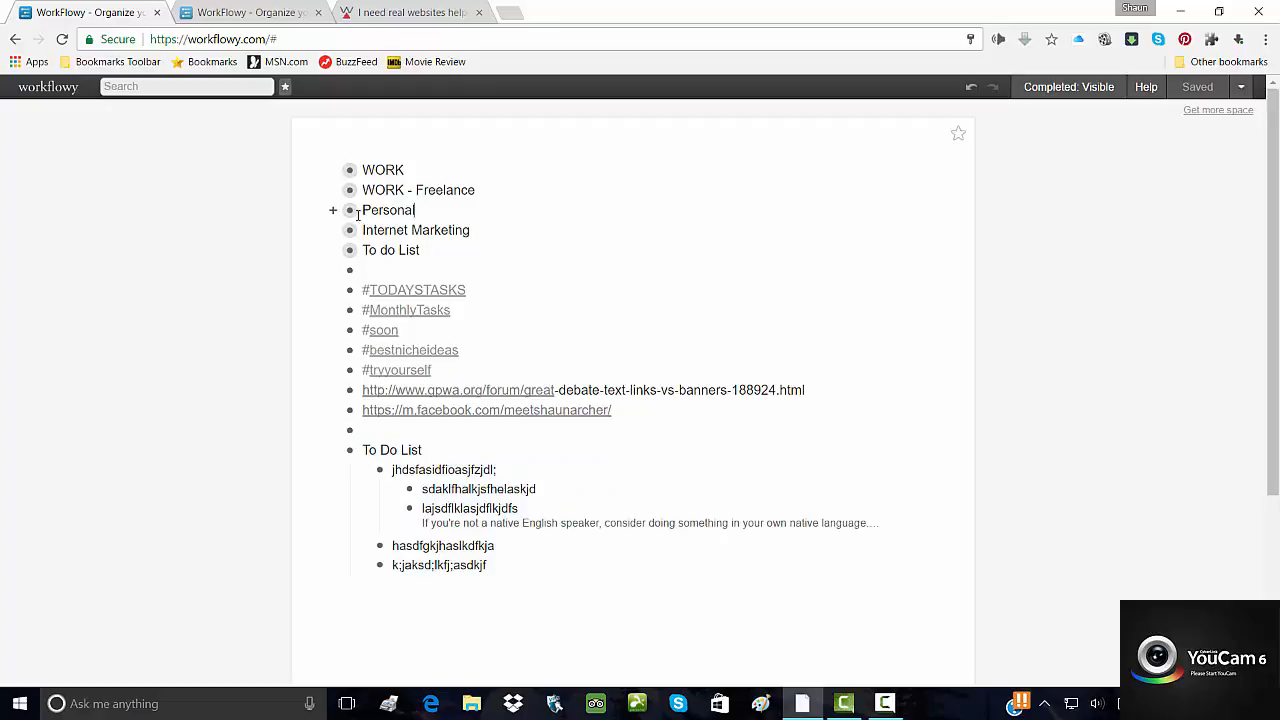
- Expand "To do List" with its "170111 Friday" and "170111 Wednesday" entries, and open "170116 Monday"
left_click(335, 252)
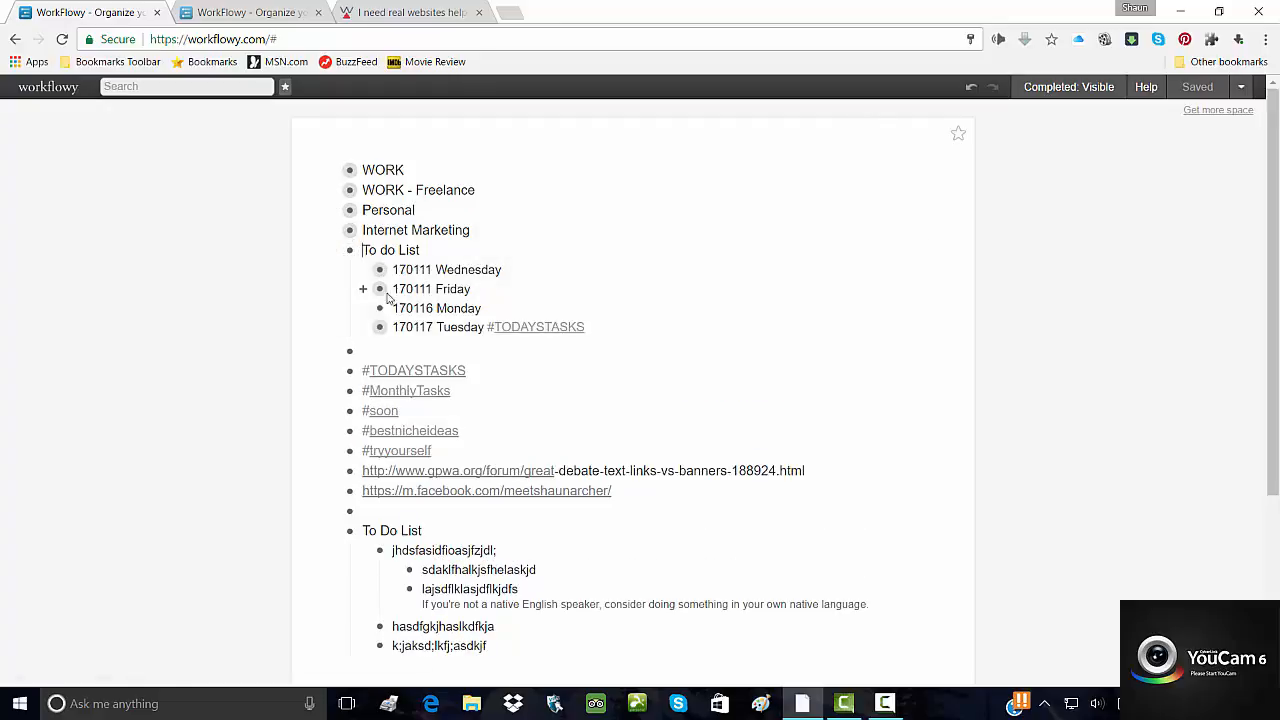
left_click(364, 290)
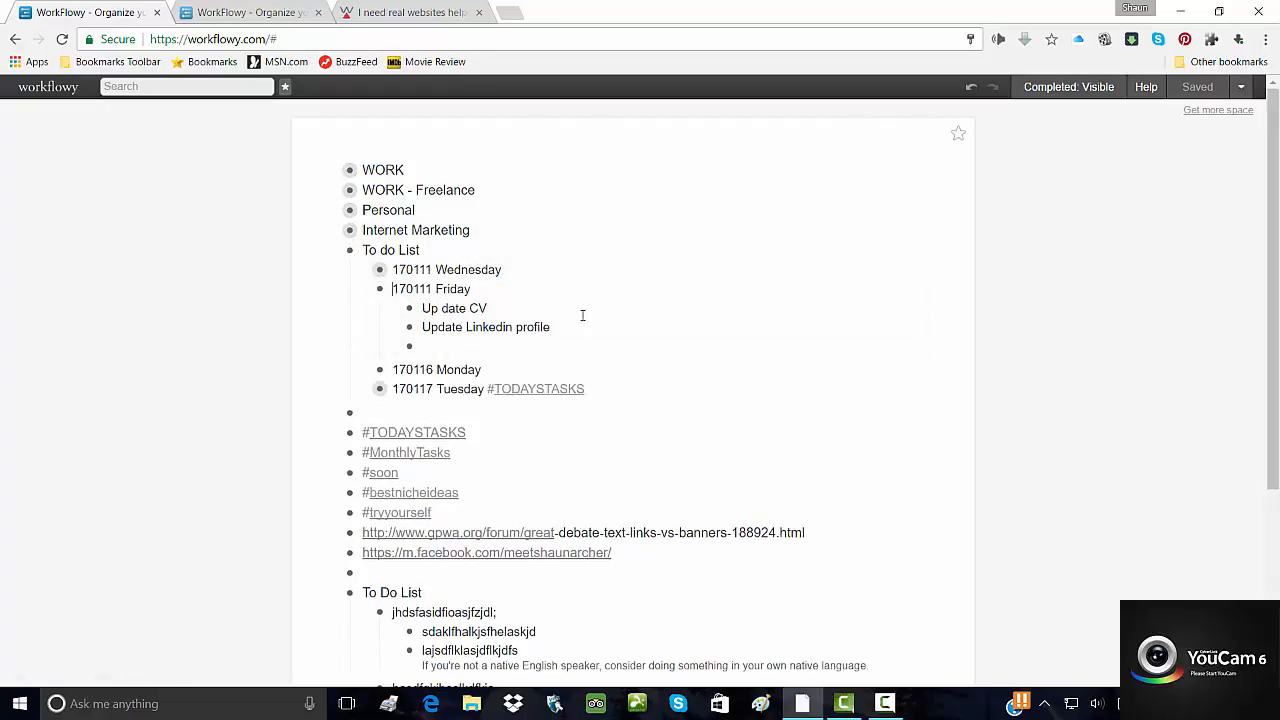
left_click(365, 270)
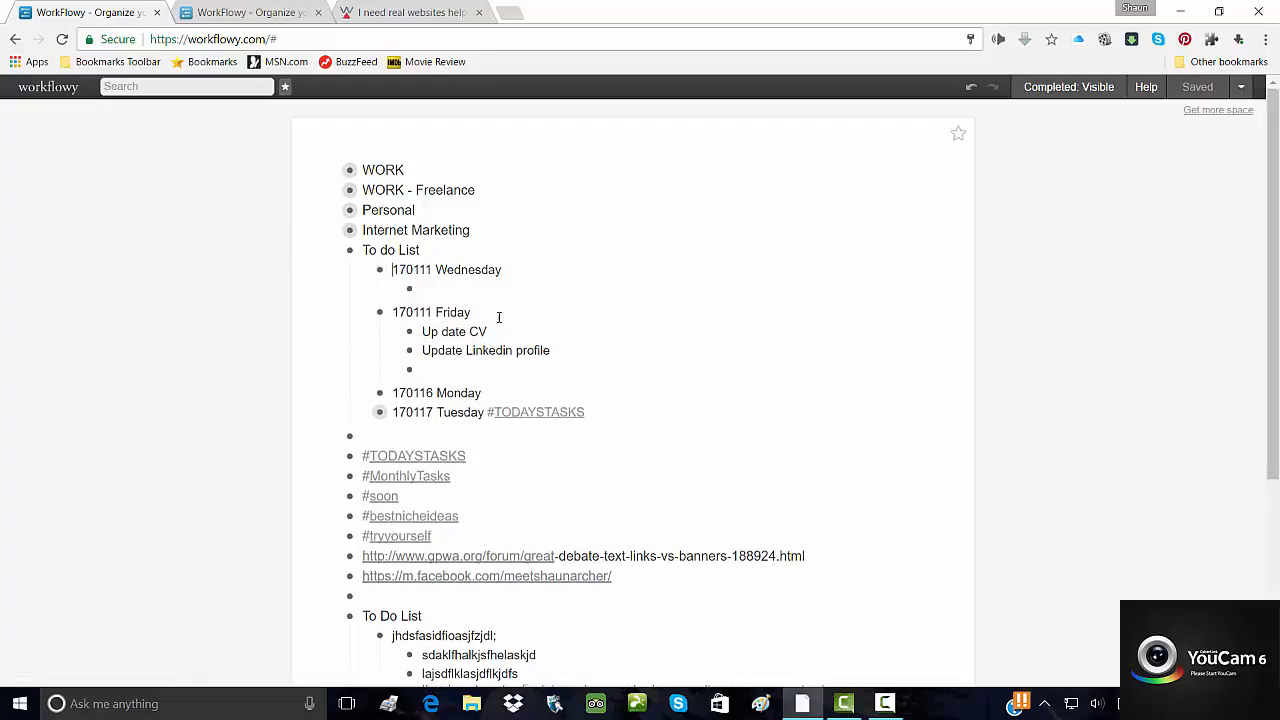
left_click(380, 392)
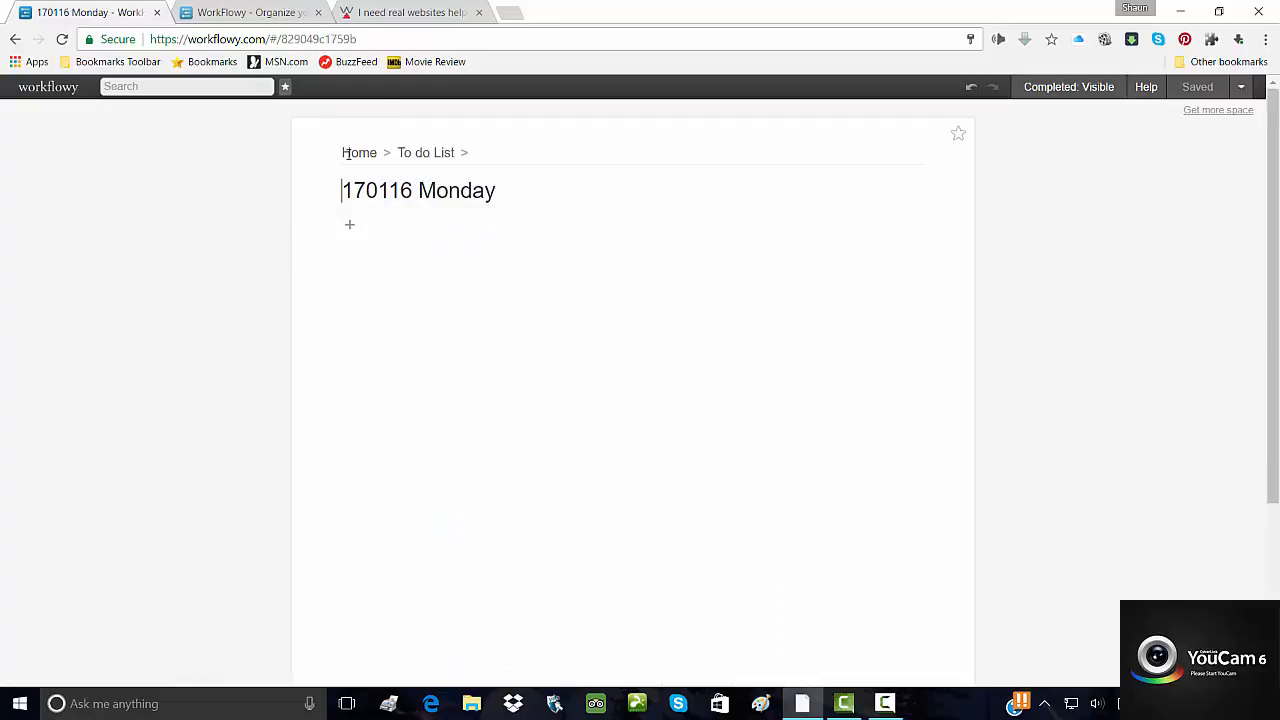
- Return to "To do List" and open the "Marketing" list inside "170117 Tuesday #TODAYSTASKS"
left_click(410, 153)
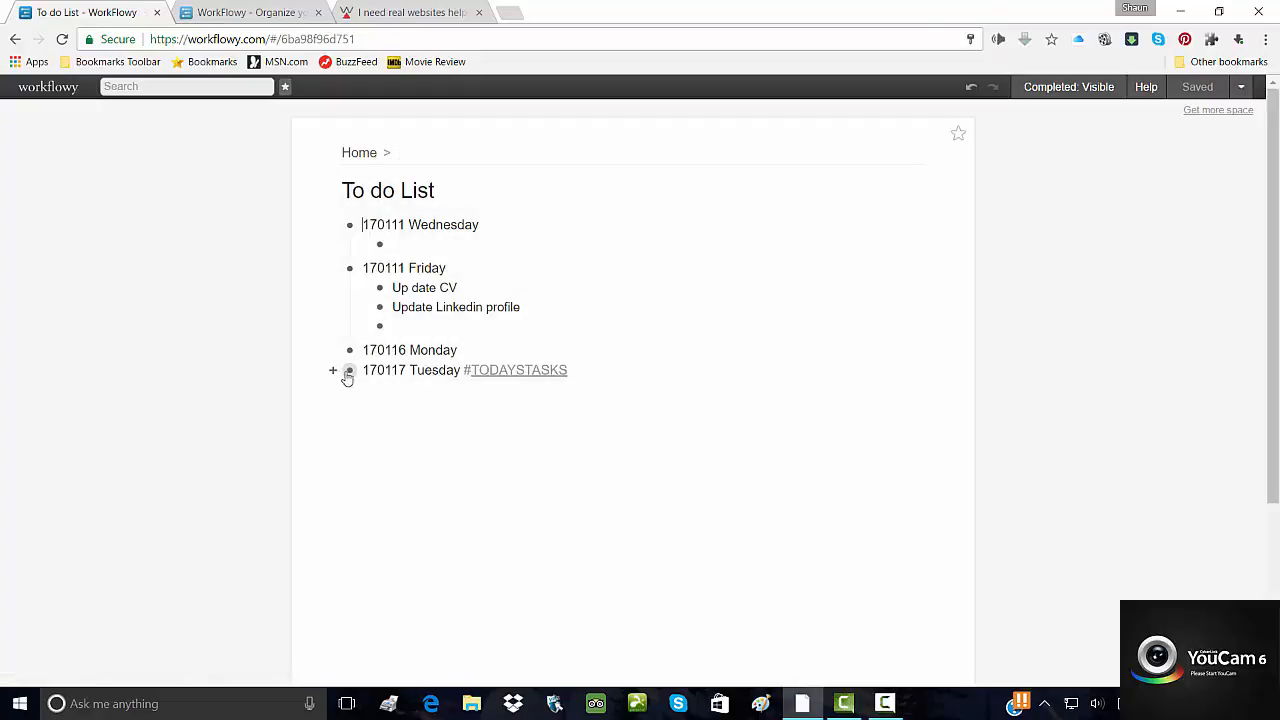
left_click(346, 370)
left_click(349, 264)
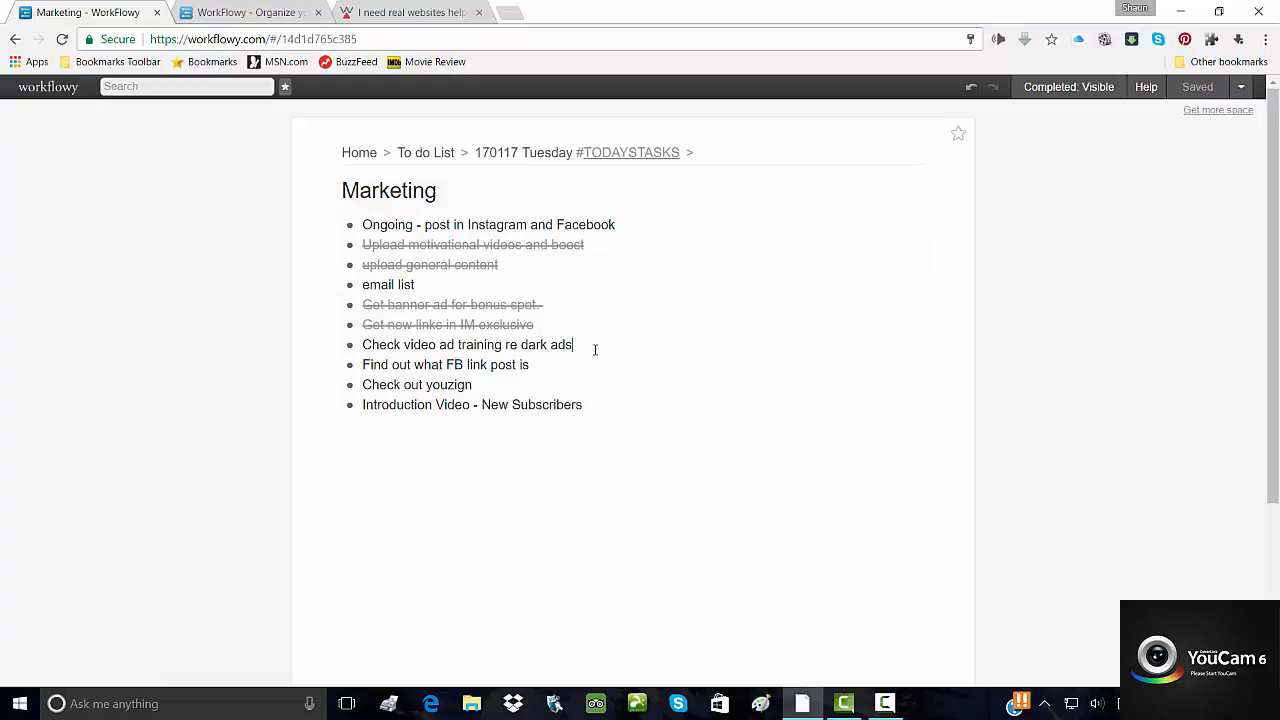
- Mark the "Check video ad training re dark ads" item in the "Marketing" list as complete
triple_click(365, 344)
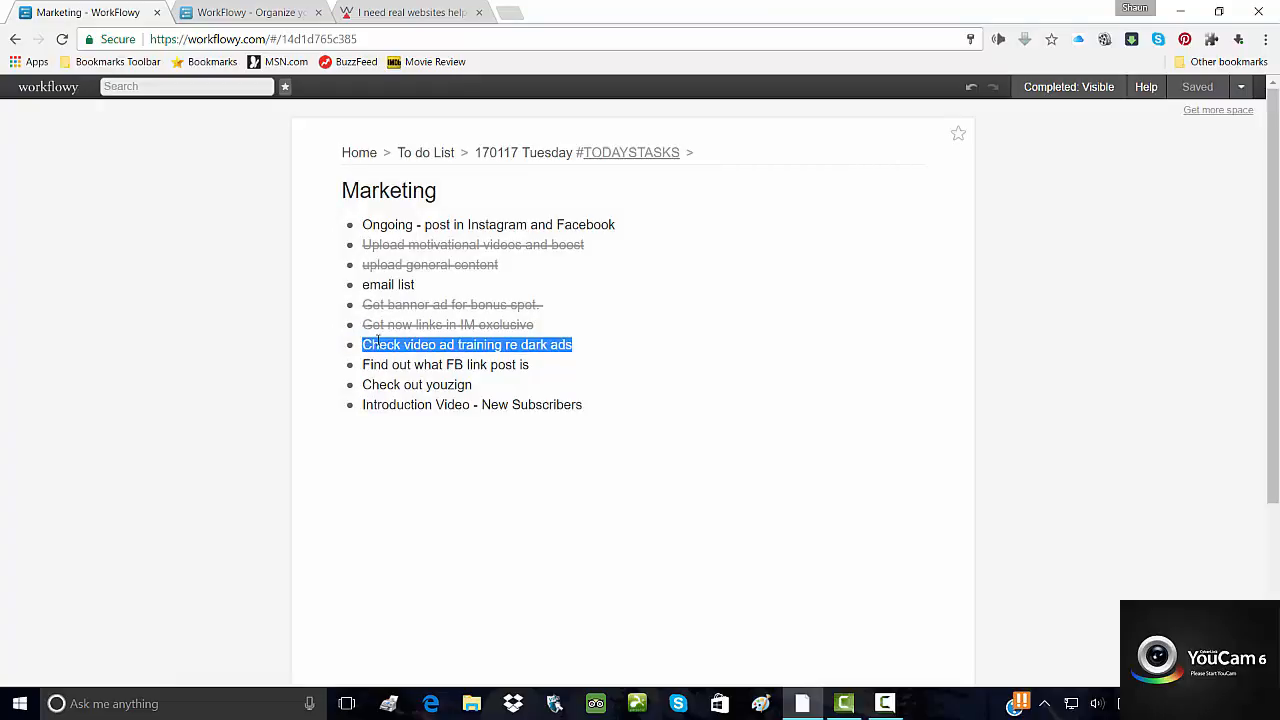
mouse_move(348, 344)
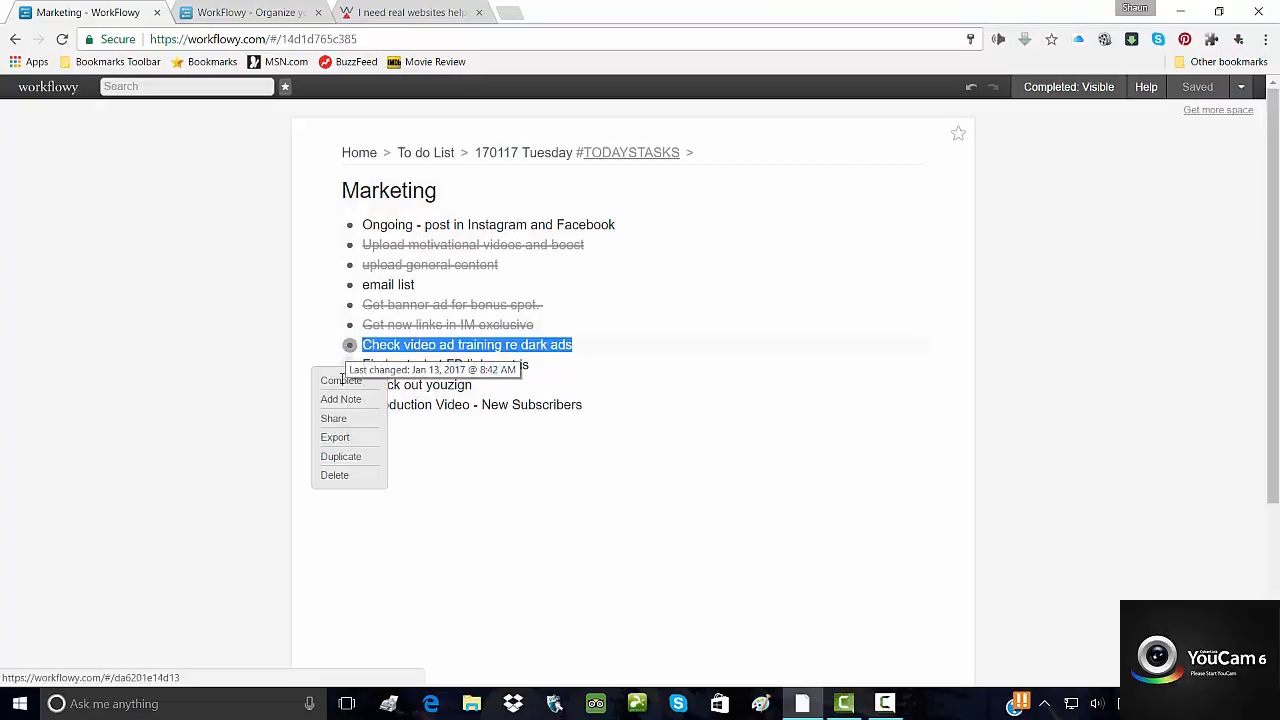
left_click(346, 380)
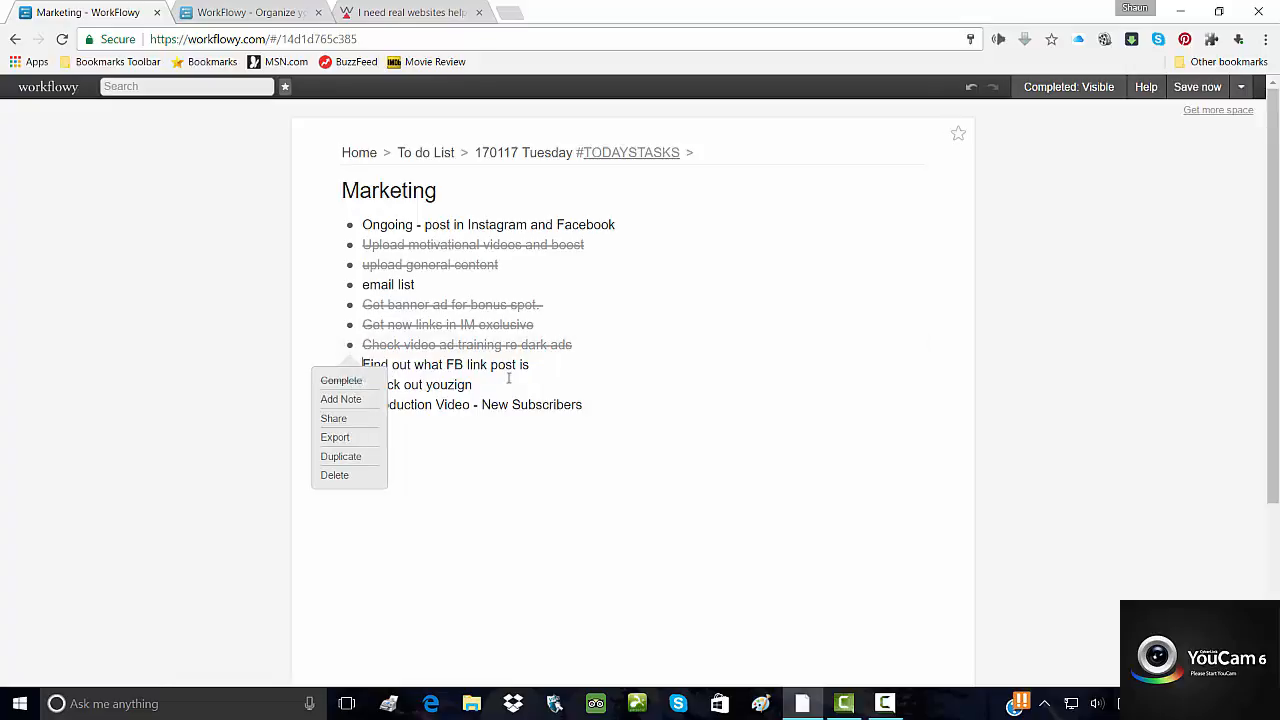
- Toggle the visibility of completed items in "Marketing" several times, leaving them hidden
left_click(1080, 88)
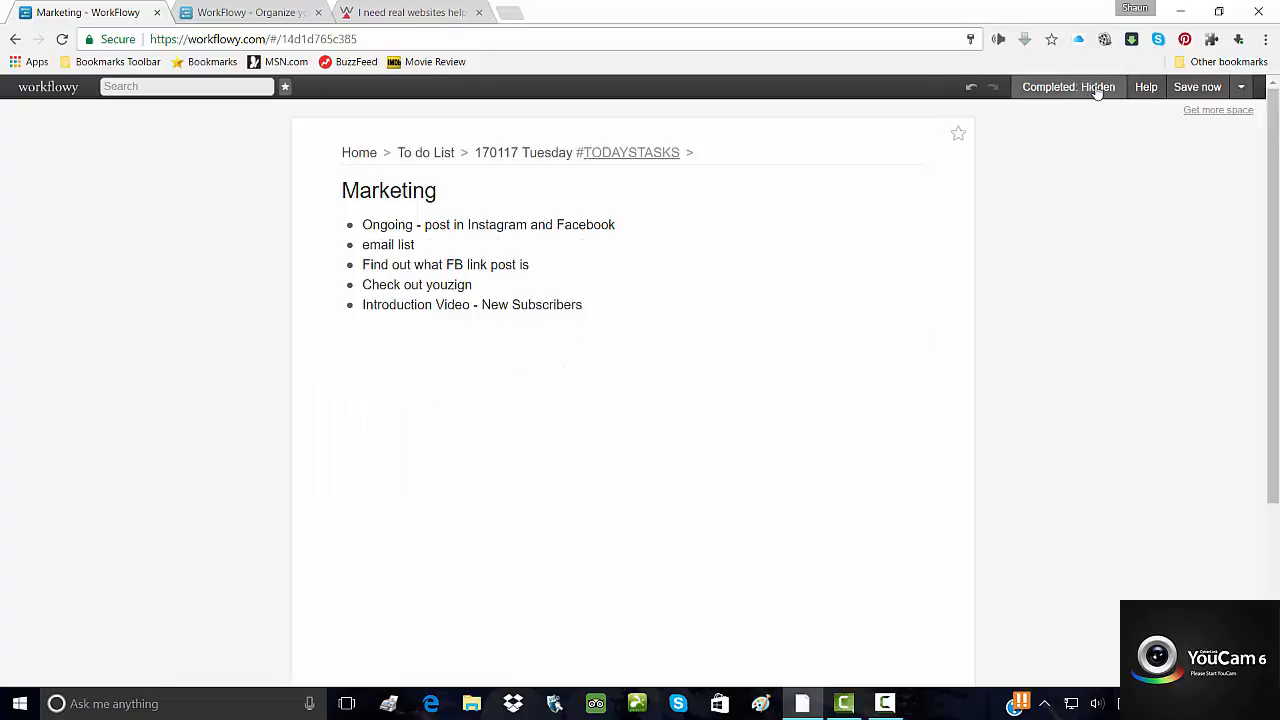
left_click(1097, 88)
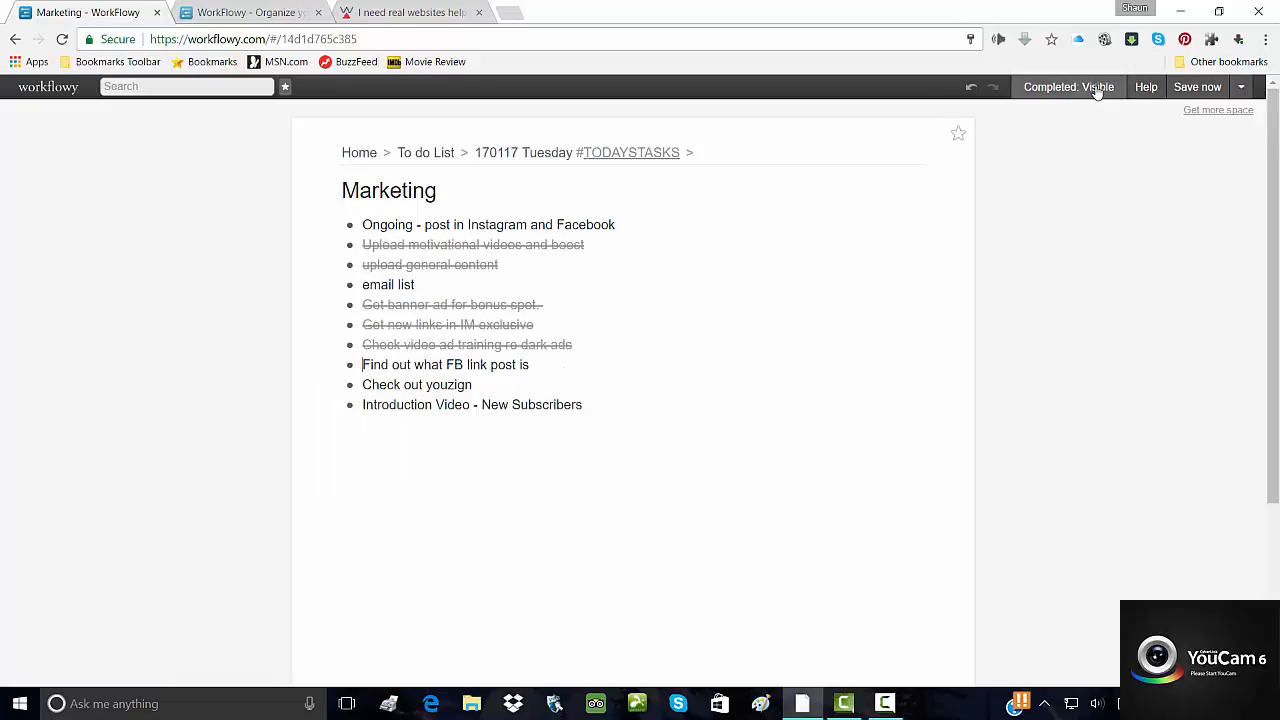
left_click(1097, 88)
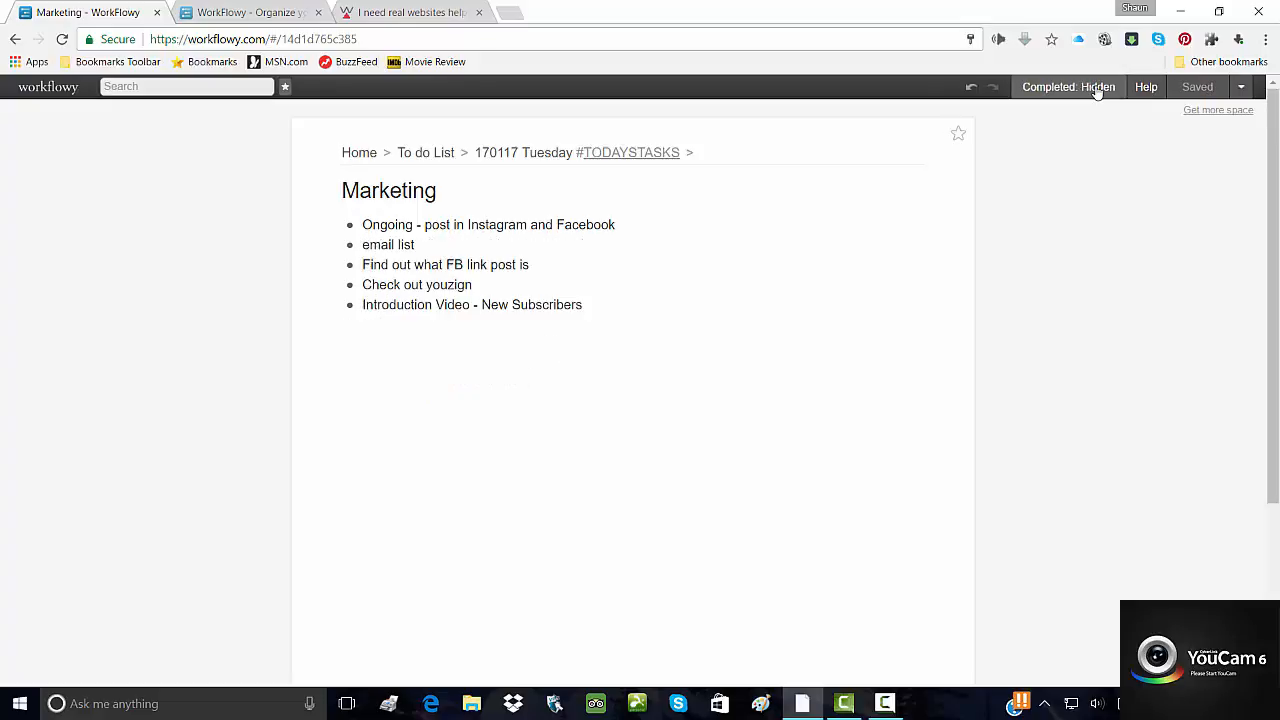
left_click(1097, 88)
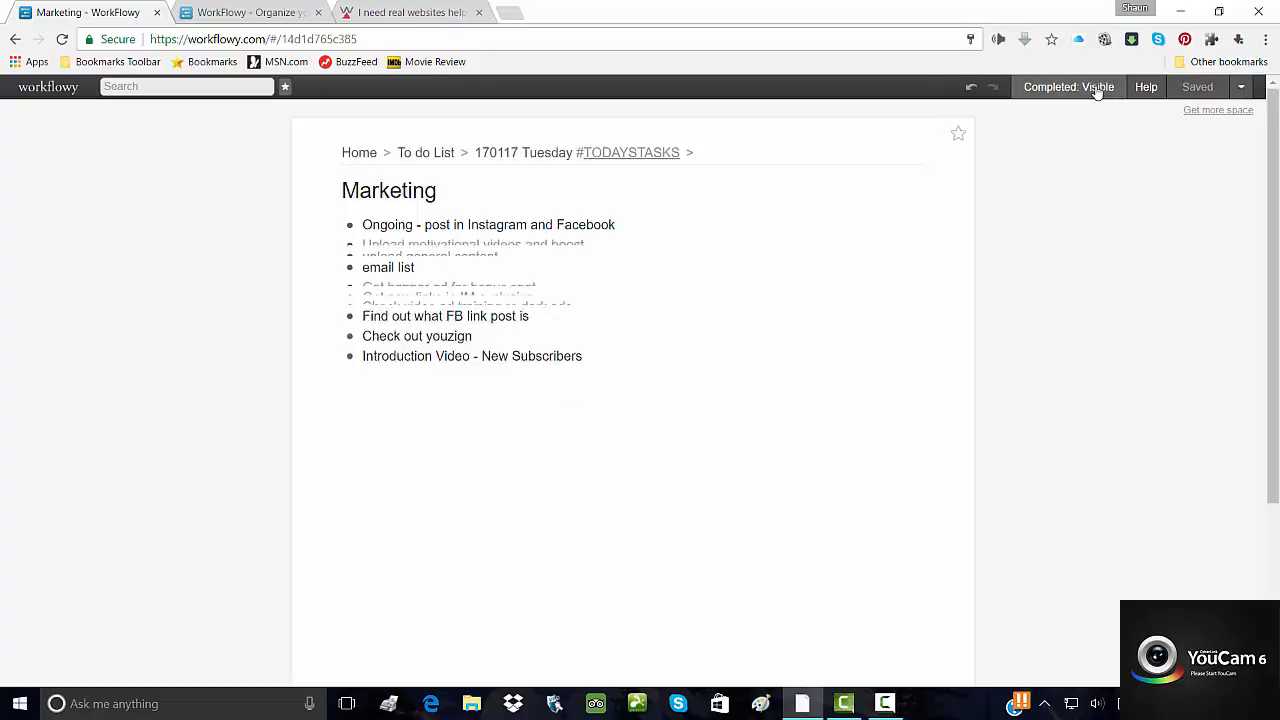
left_click(1097, 88)
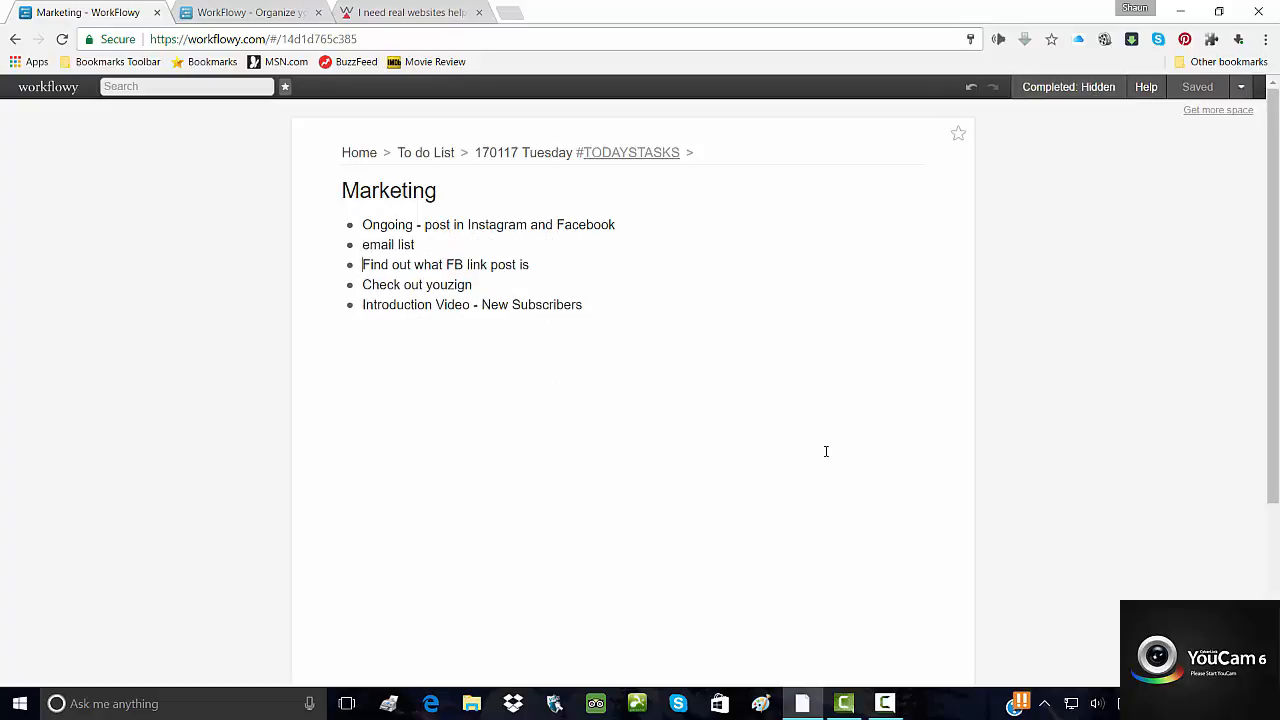
- Switch to the open WorkFlowy referrals page and review the invite options and the list of referred people
left_click(212, 14)
scroll(457, 366, "down", 3)
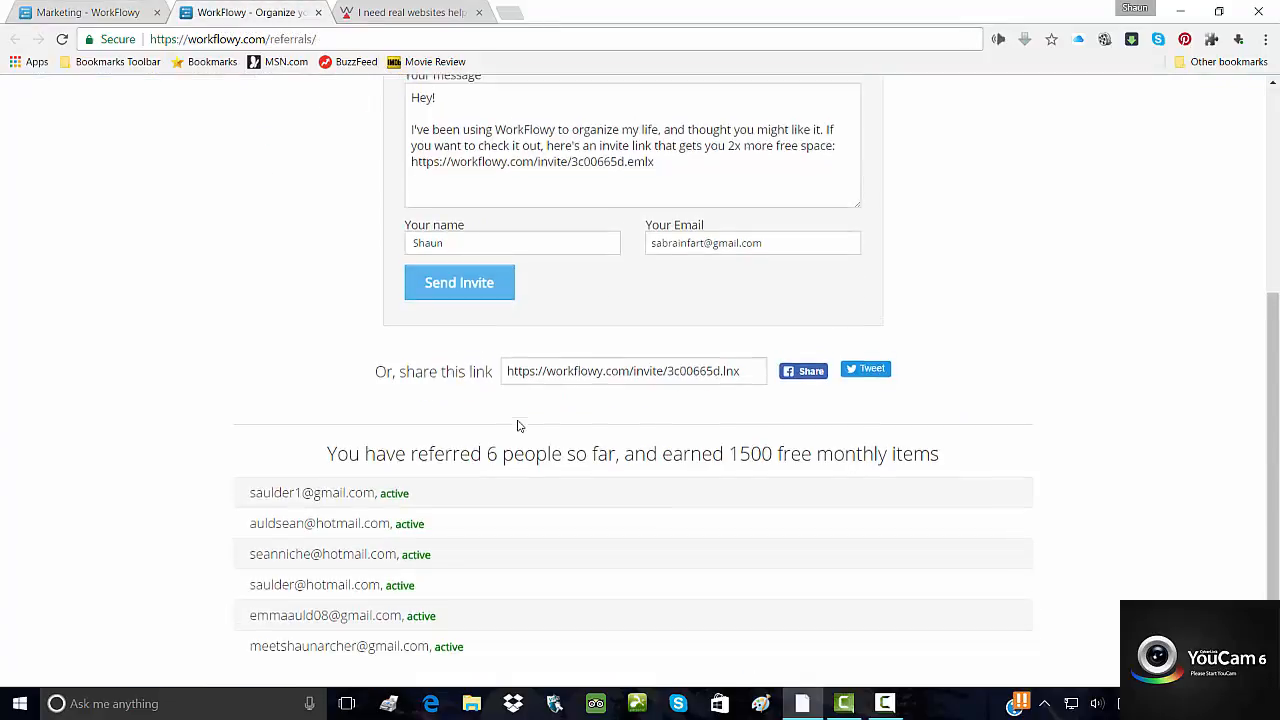
scroll(517, 423, "up", 3)
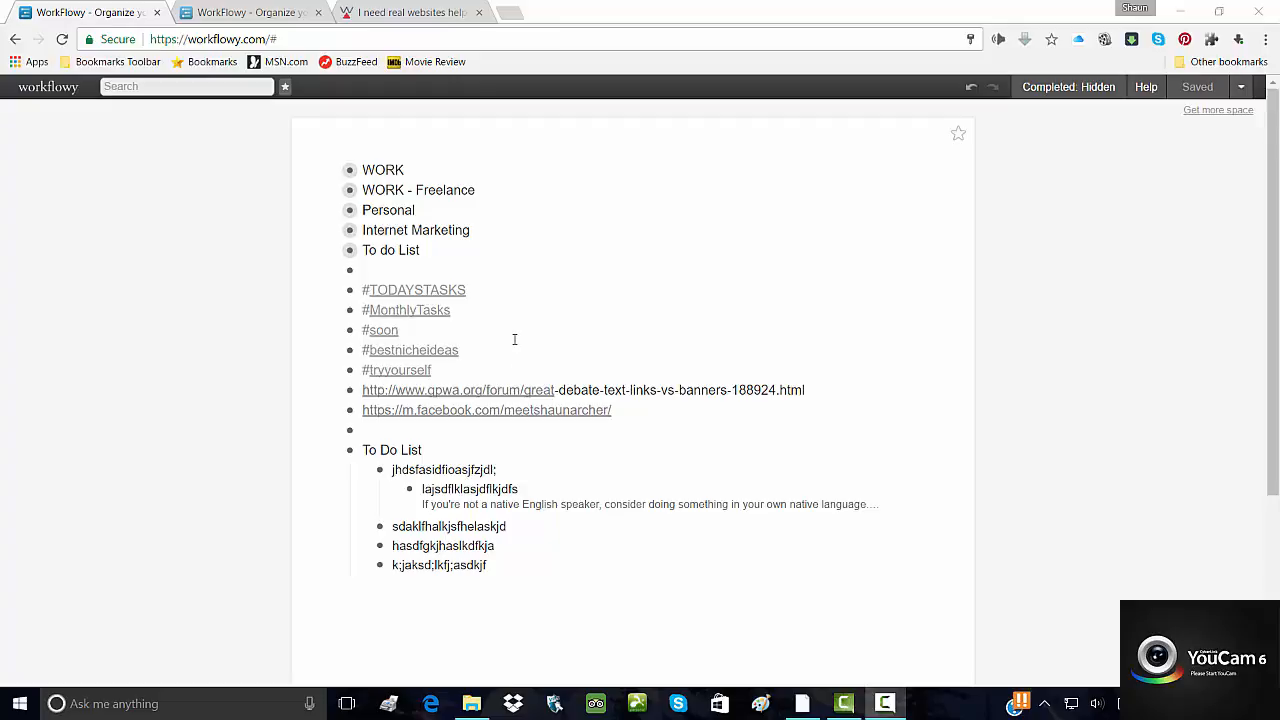
- Filter the Home list by #bestnicheideas and by #MonthlyTasks, reviewing the matching entries and returning to the full list each time
left_click_drag(413, 357, 413, 358)
left_click(413, 357)
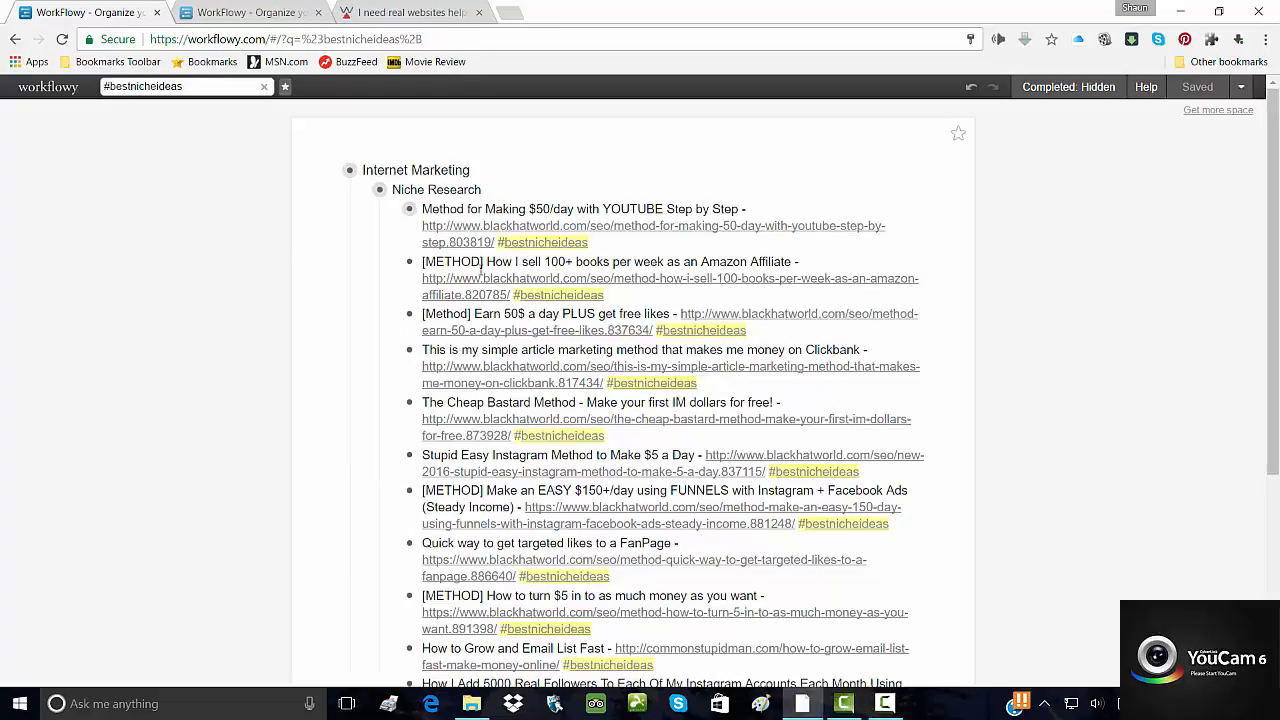
scroll(586, 307, "down", 1)
scroll(586, 307, "down", 2)
scroll(586, 307, "up", 3)
scroll(628, 400, "down", 2)
scroll(613, 392, "down", 2)
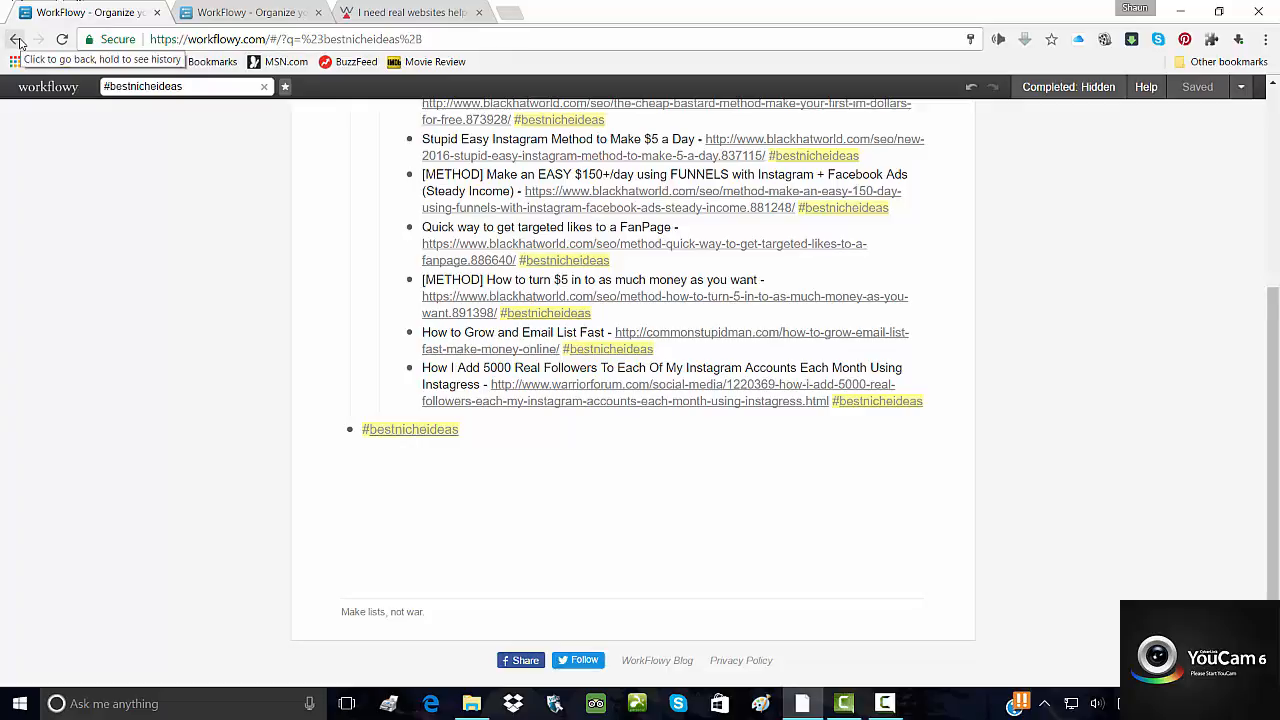
left_click(16, 40)
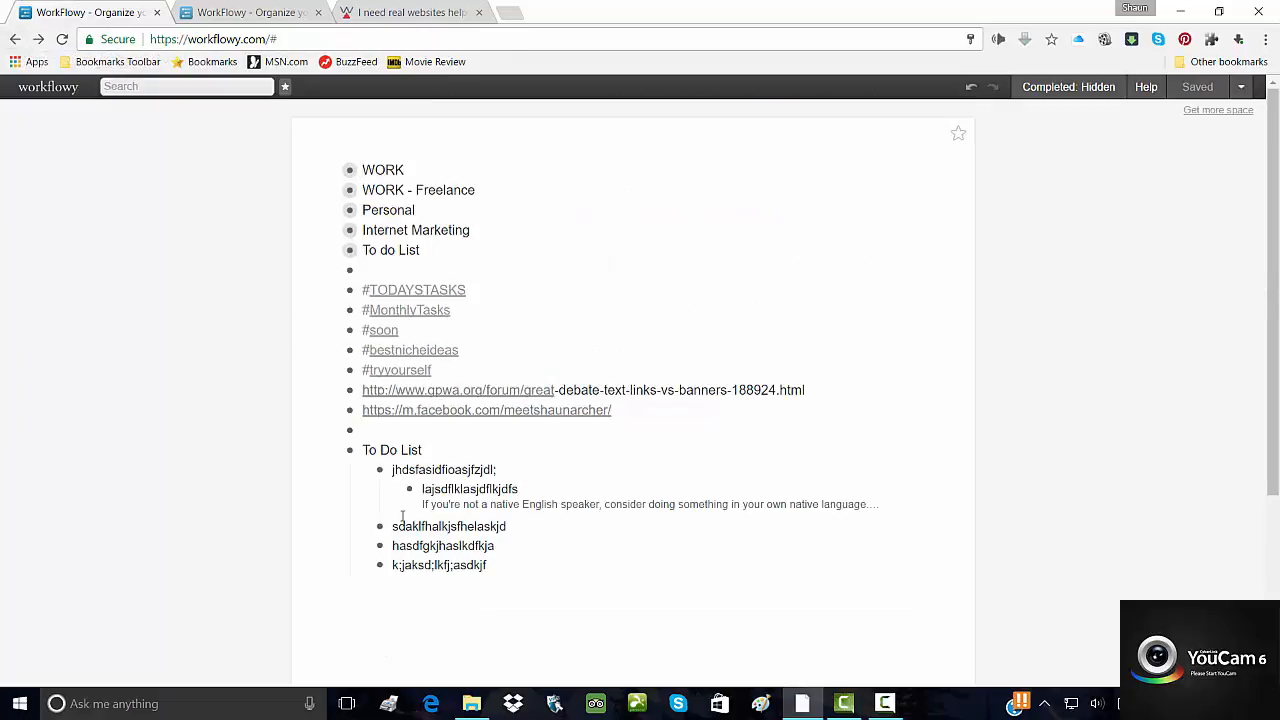
left_click(400, 310)
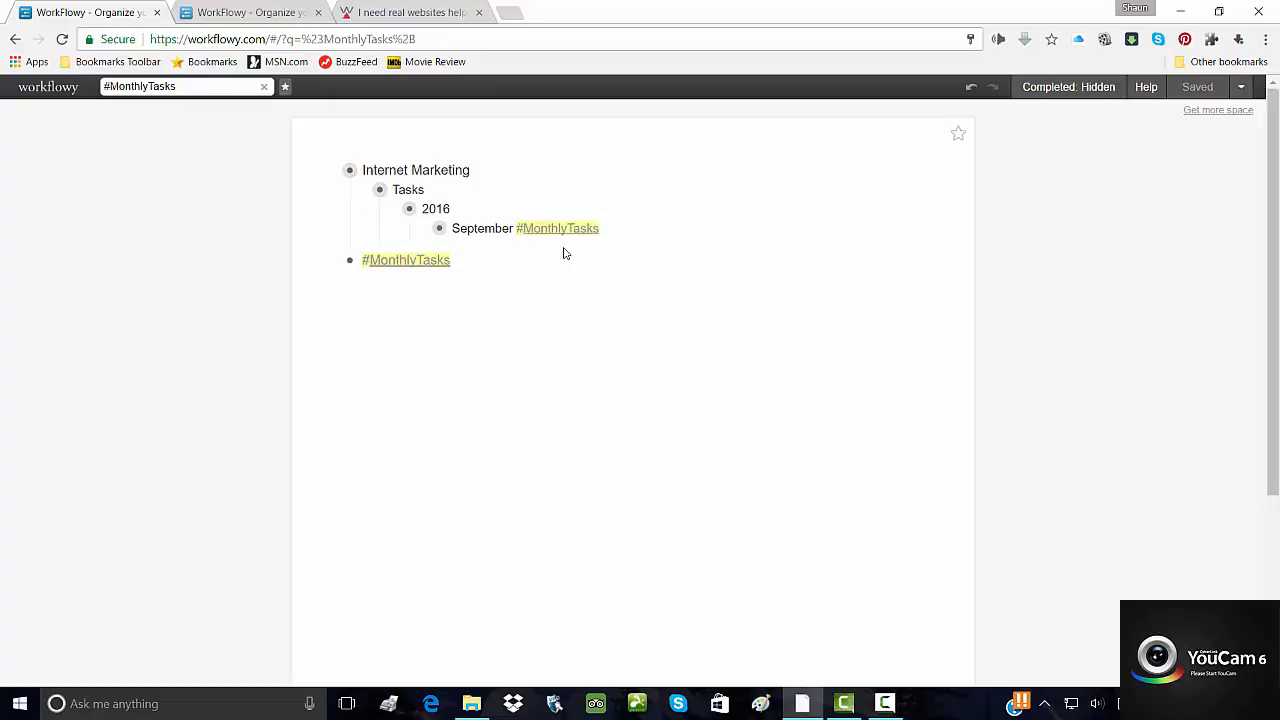
left_click(15, 39)
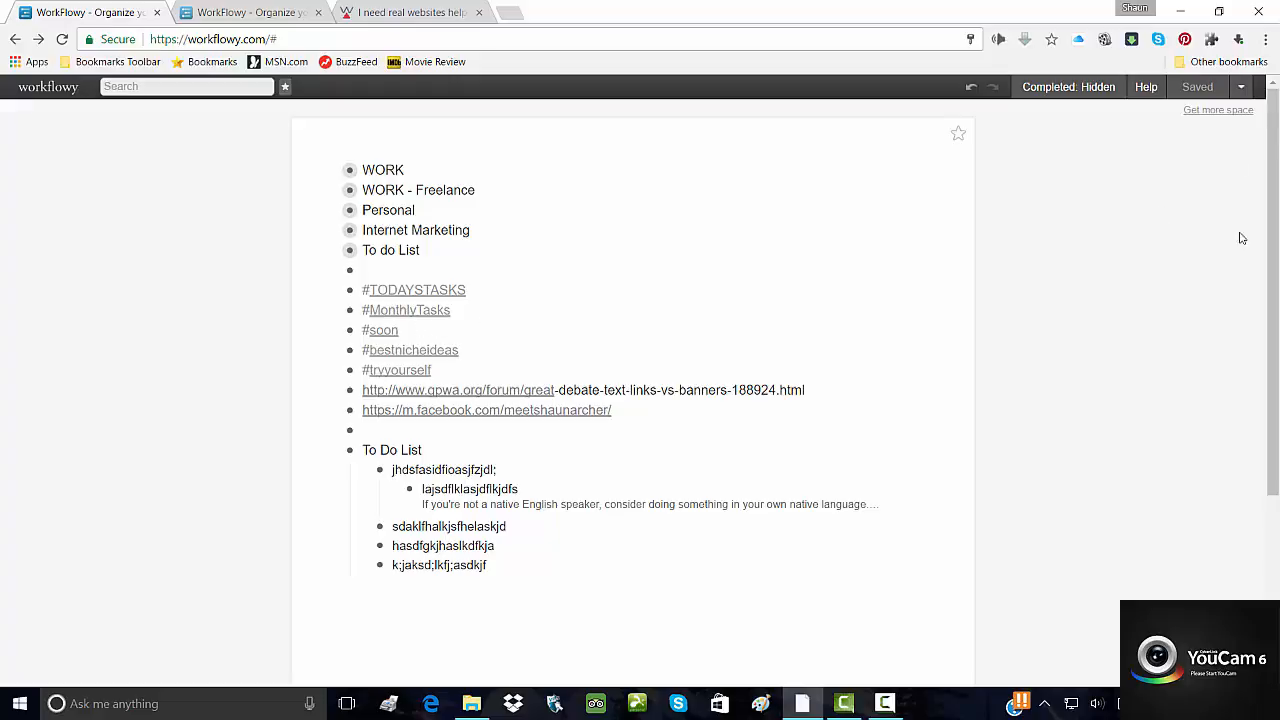
- Open the help, look at the "Basics" and "Zooming" how-to videos, and view the commands reference
left_click(1147, 88)
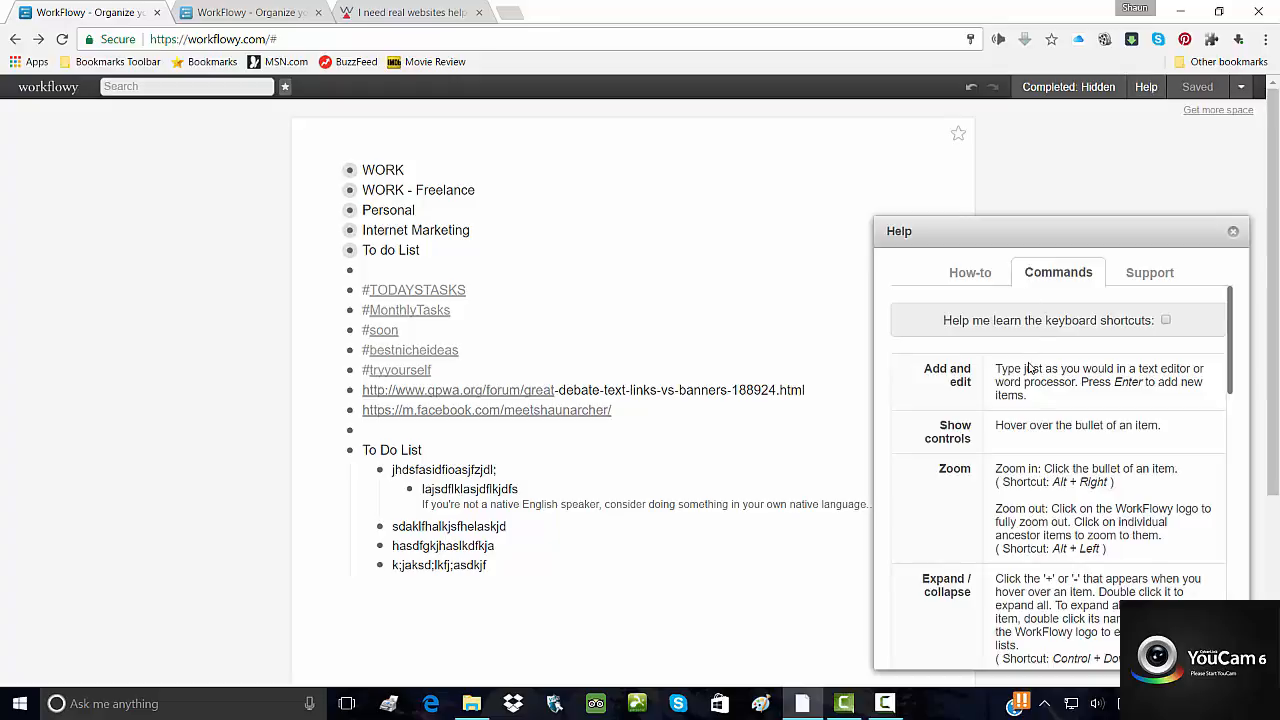
left_click(976, 273)
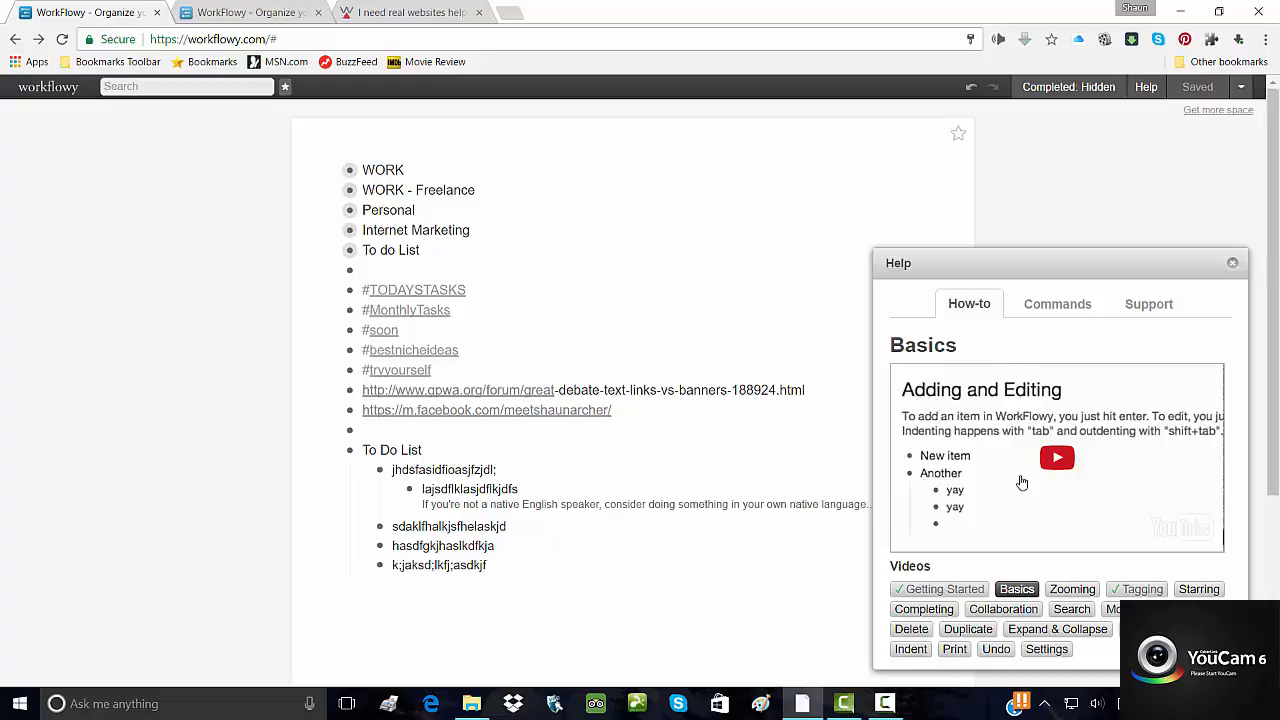
scroll(1068, 470, "down", 3)
scroll(1077, 466, "up", 3)
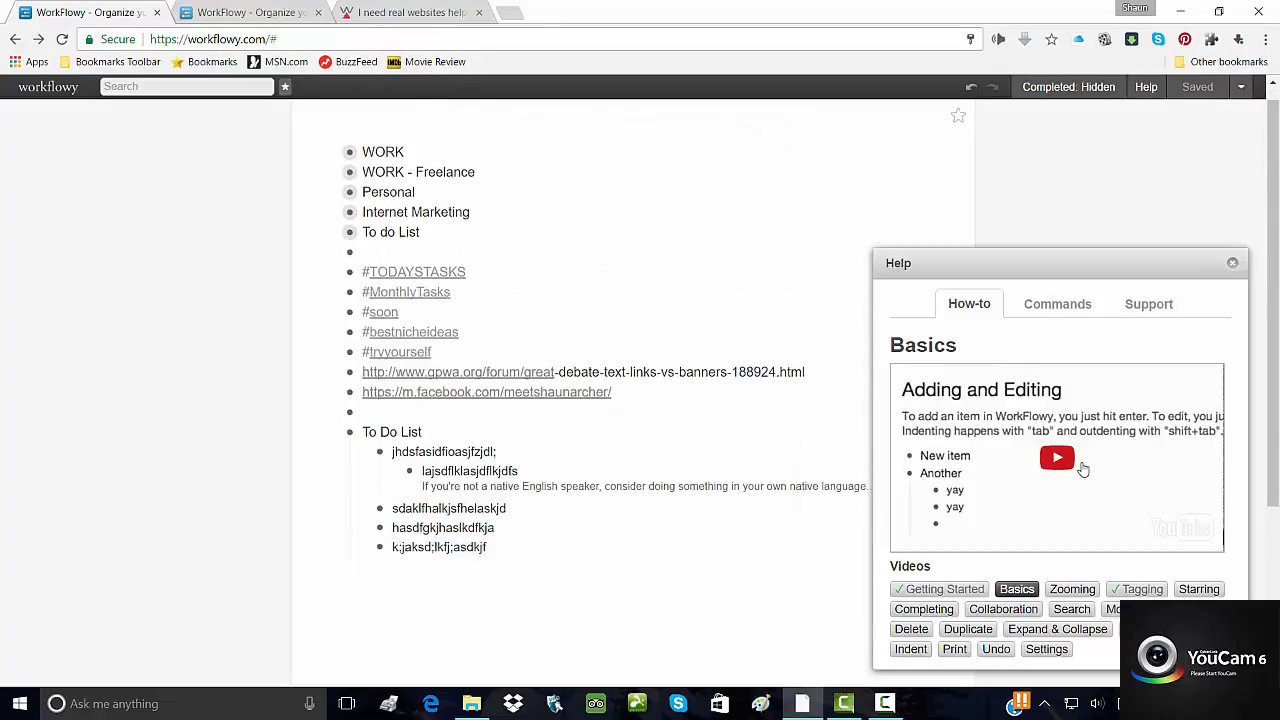
left_click(1073, 590)
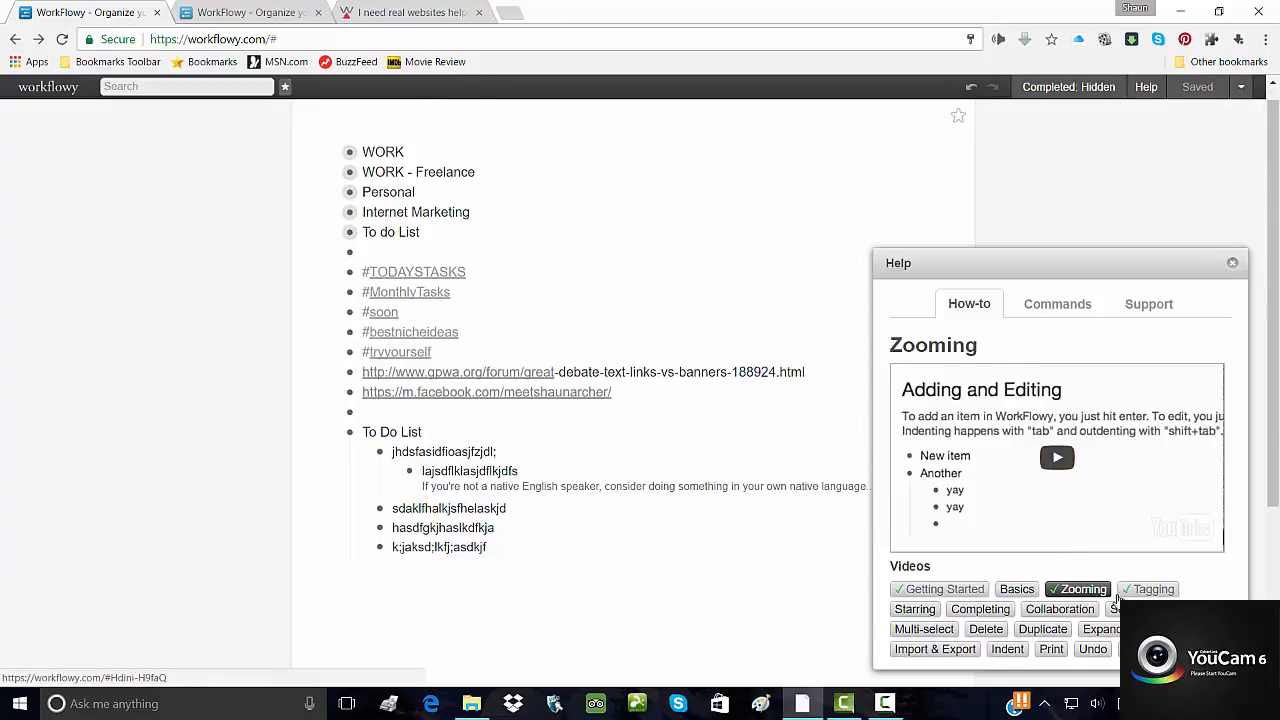
left_click(1017, 589)
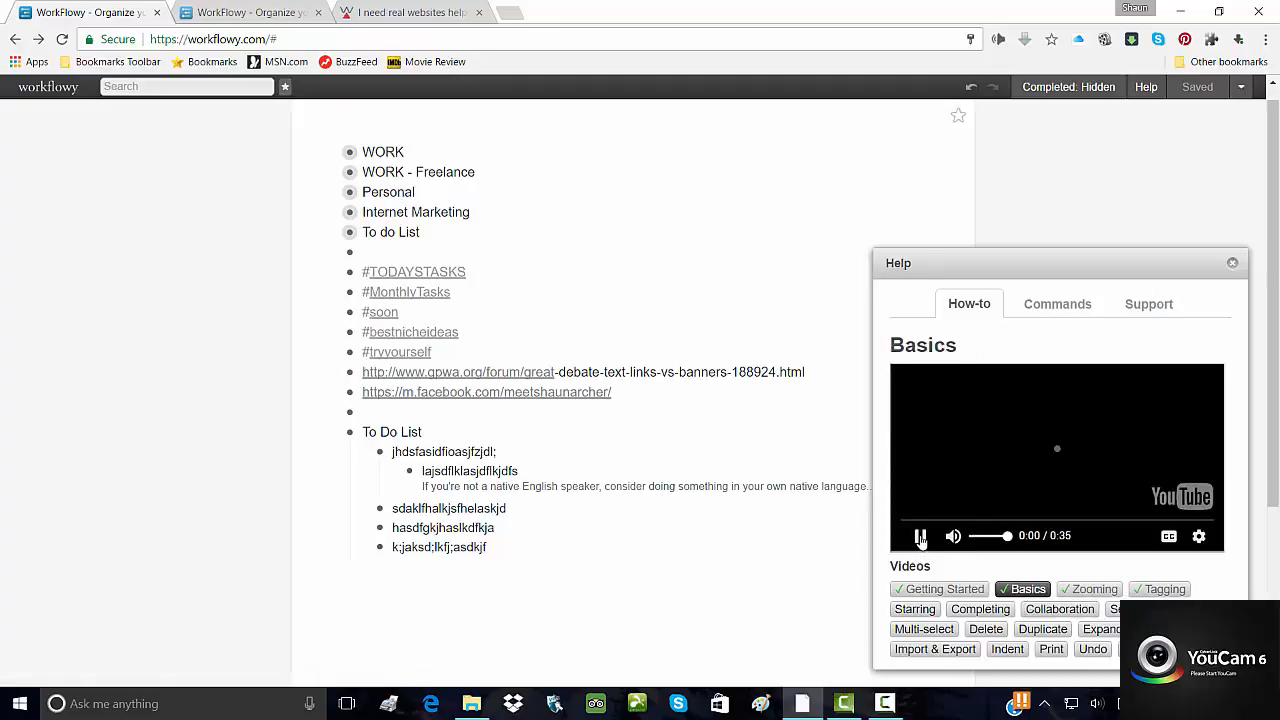
left_click(1044, 311)
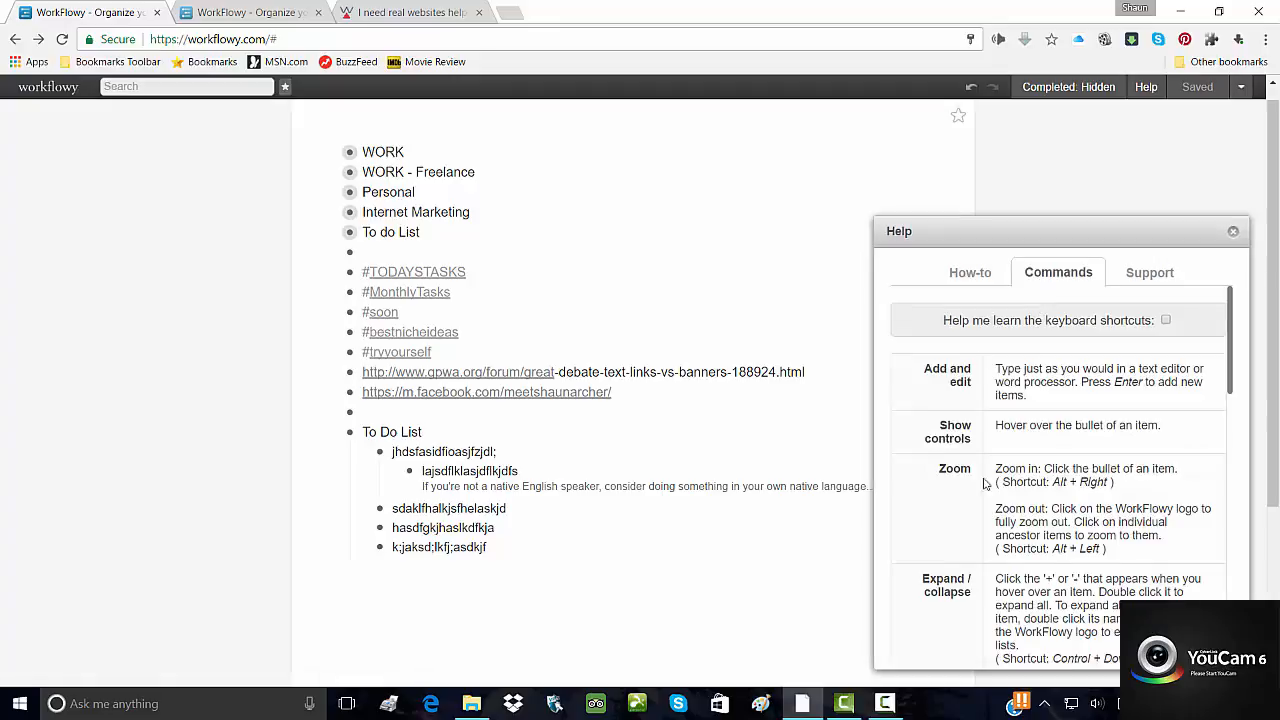
scroll(995, 555, "down", 1)
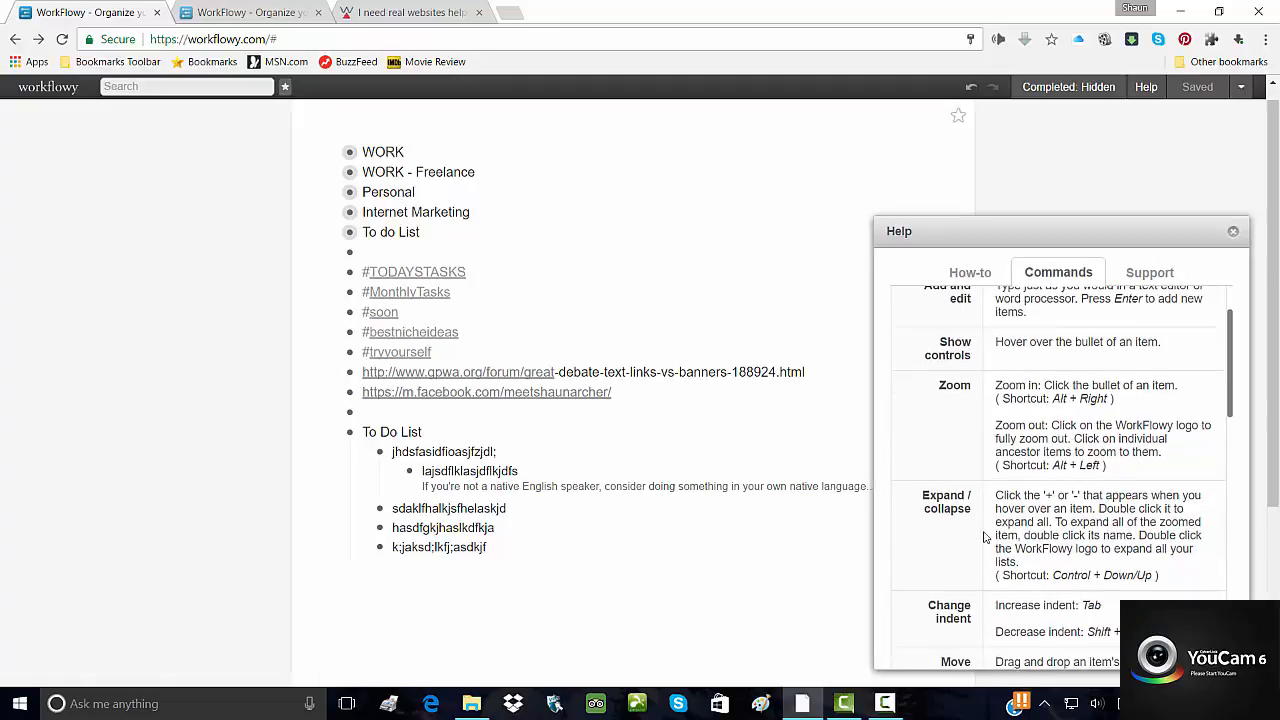
- Outdent "sdaklfhalkjsfhelaskjd" out of the sample "To Do List", and indent it twice to nest it under "k;jaksd;lkfj;asdkjf"
left_click(395, 509)
key("shift+Tab")
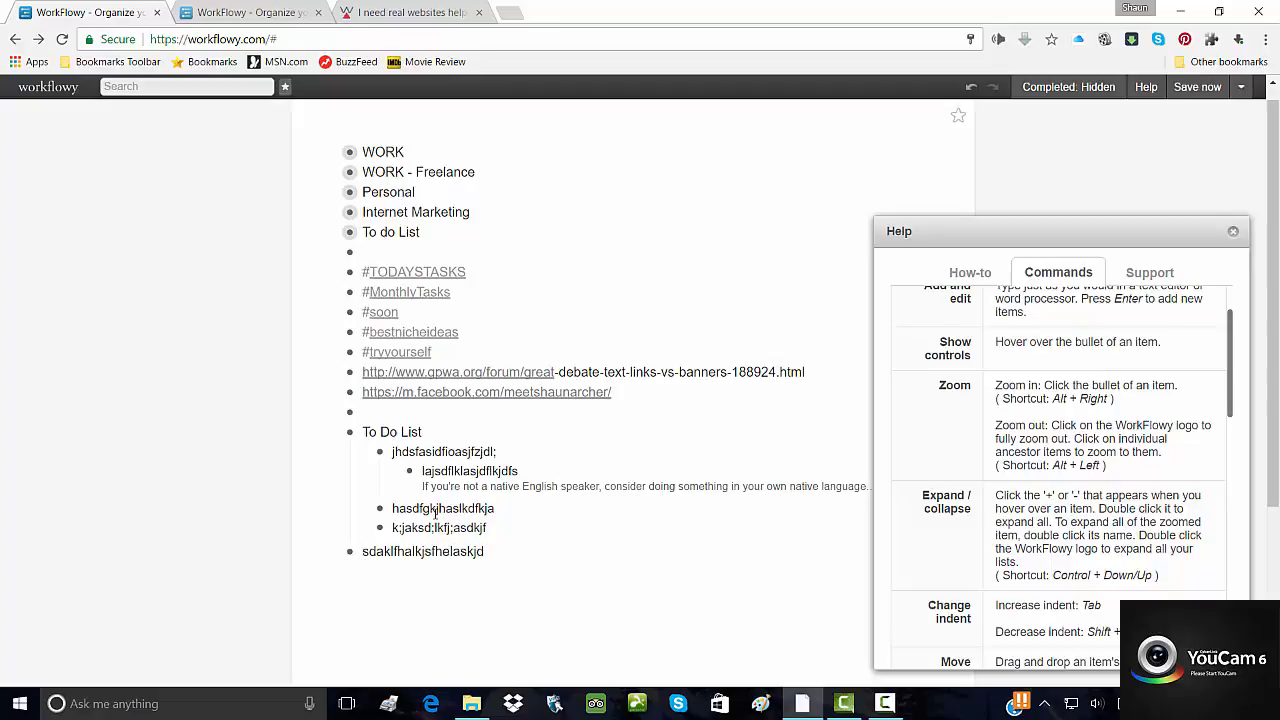
key("Tab")
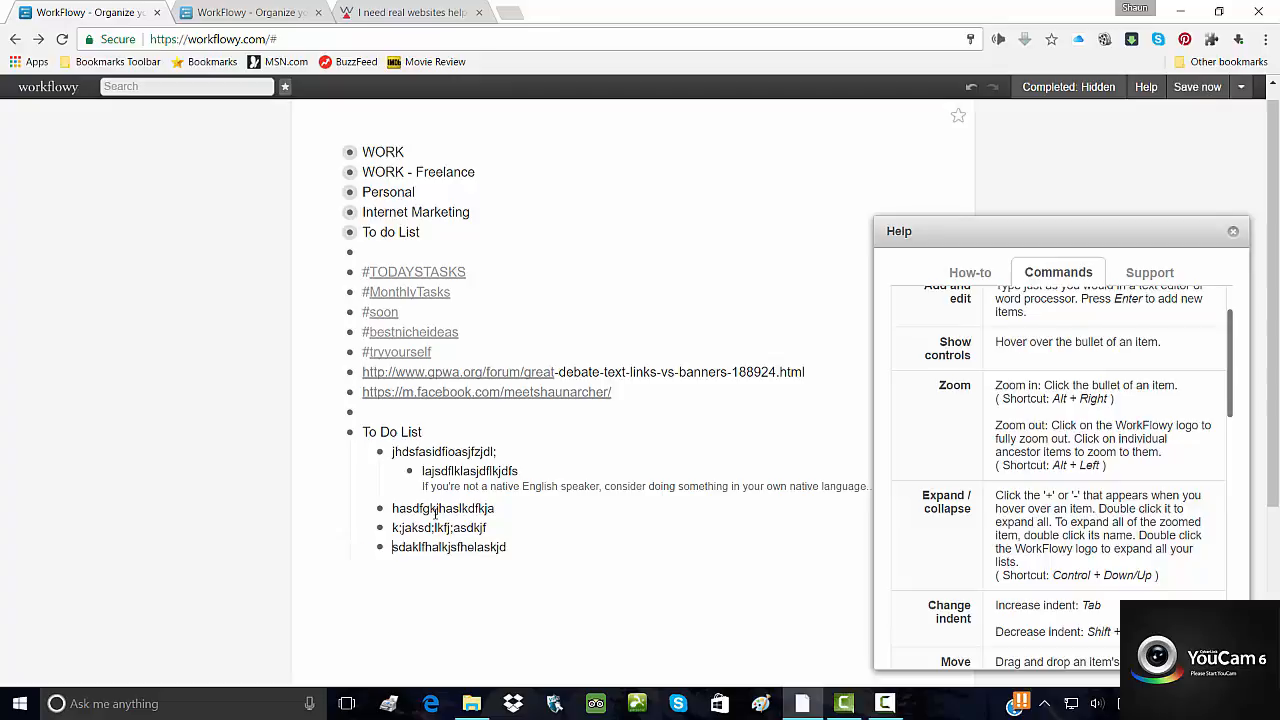
key("Tab")
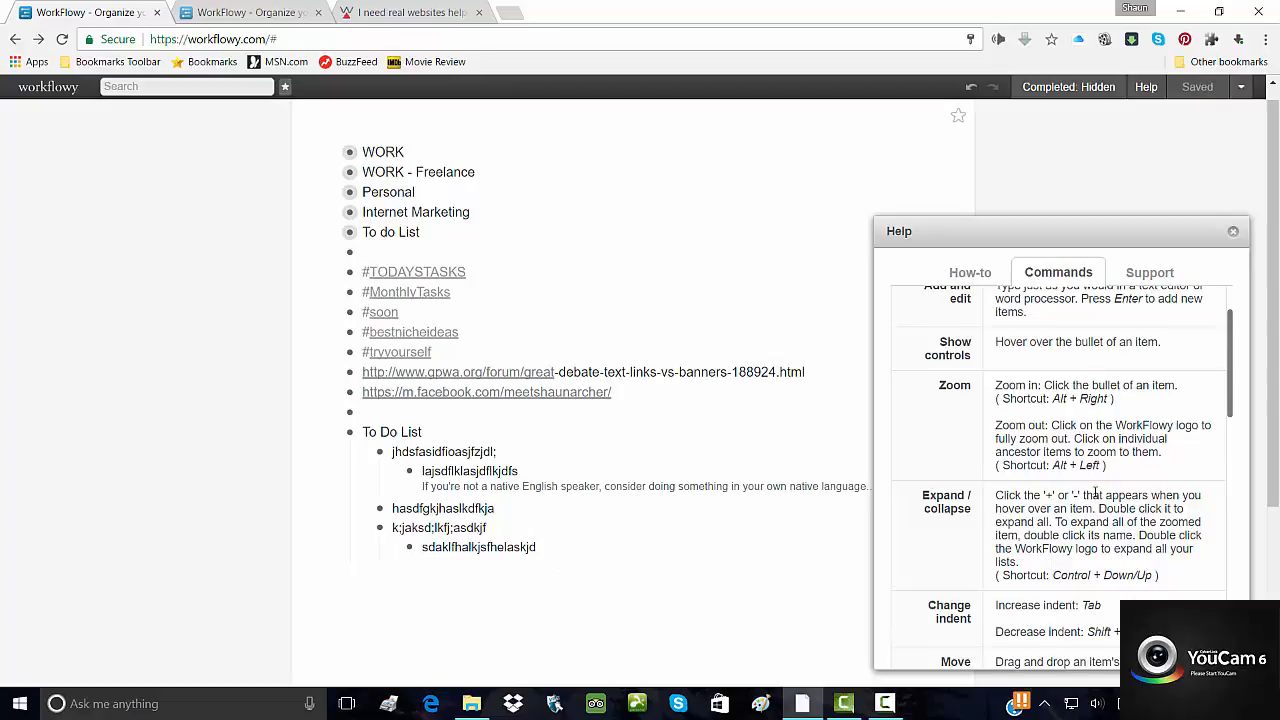
- Look through the remaining entries of the help's commands reference and close the help
scroll(1095, 492, "down", 7)
scroll(1095, 492, "up", 4)
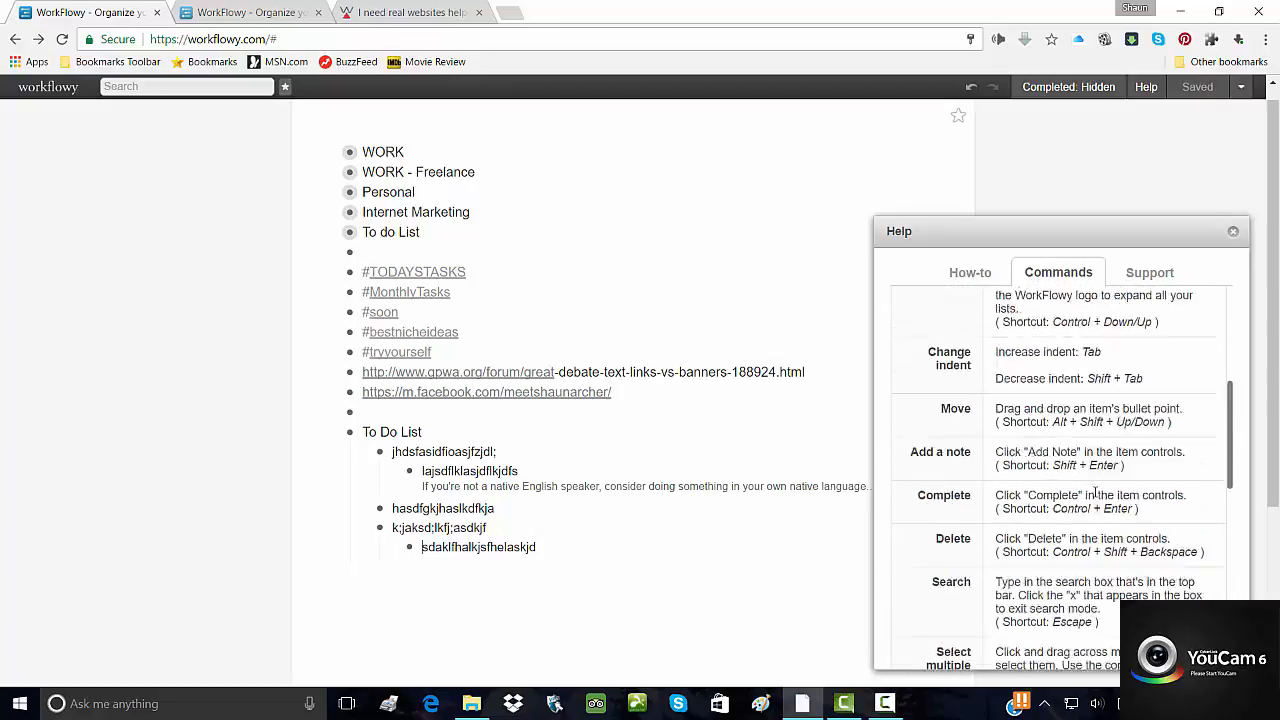
scroll(1095, 492, "up", 4)
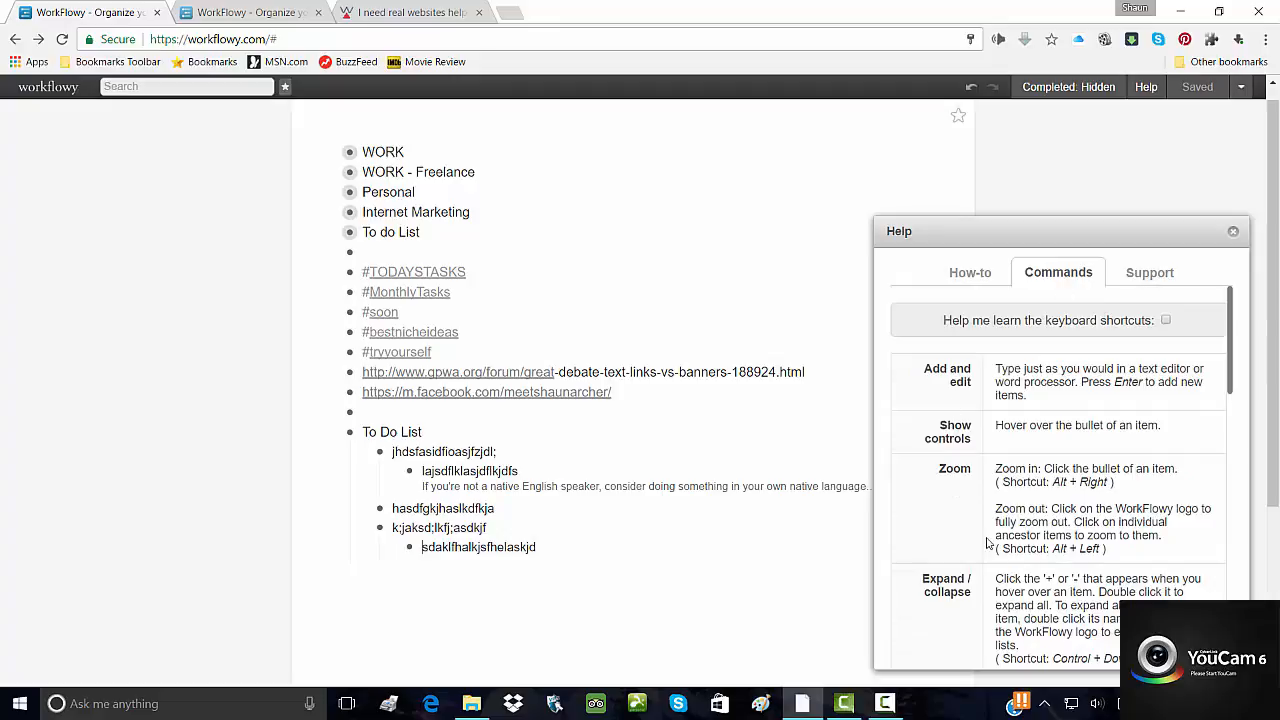
left_click(1233, 234)
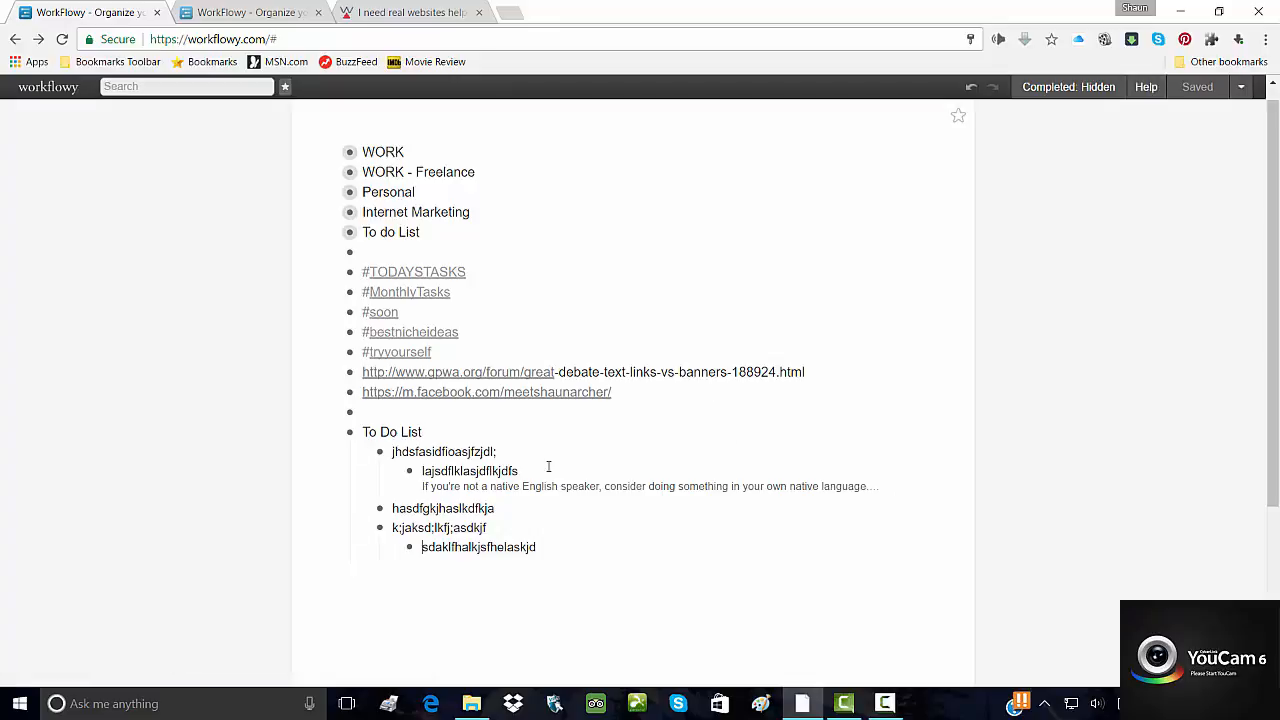